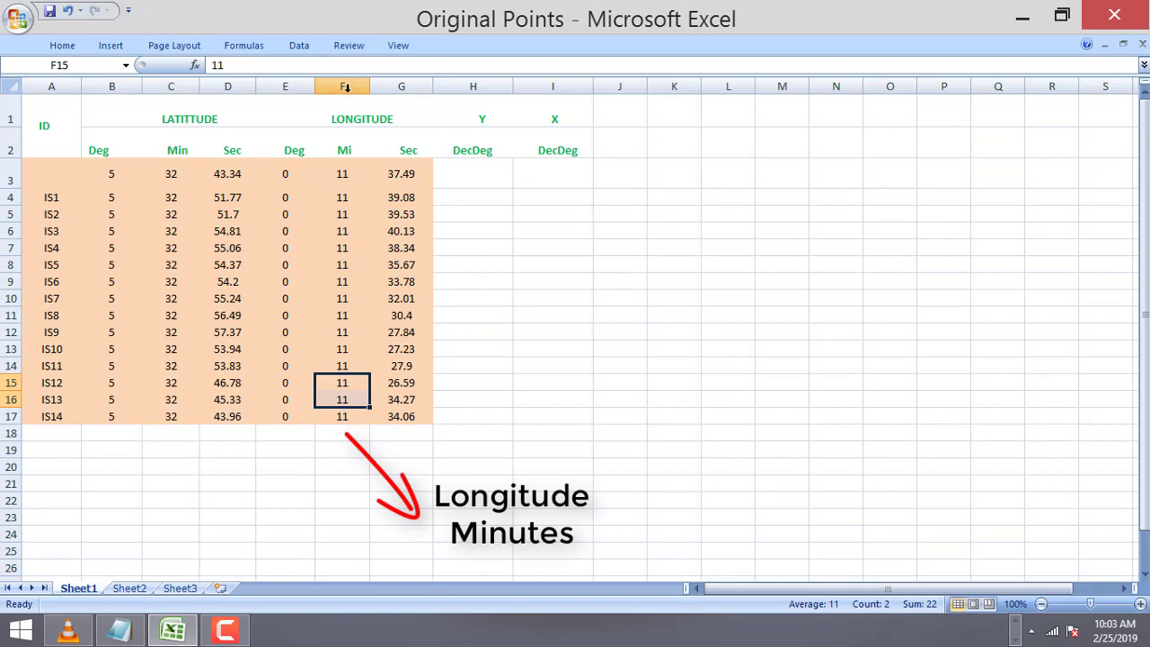
pyautogui.click(345, 86)
pyautogui.click(228, 86)
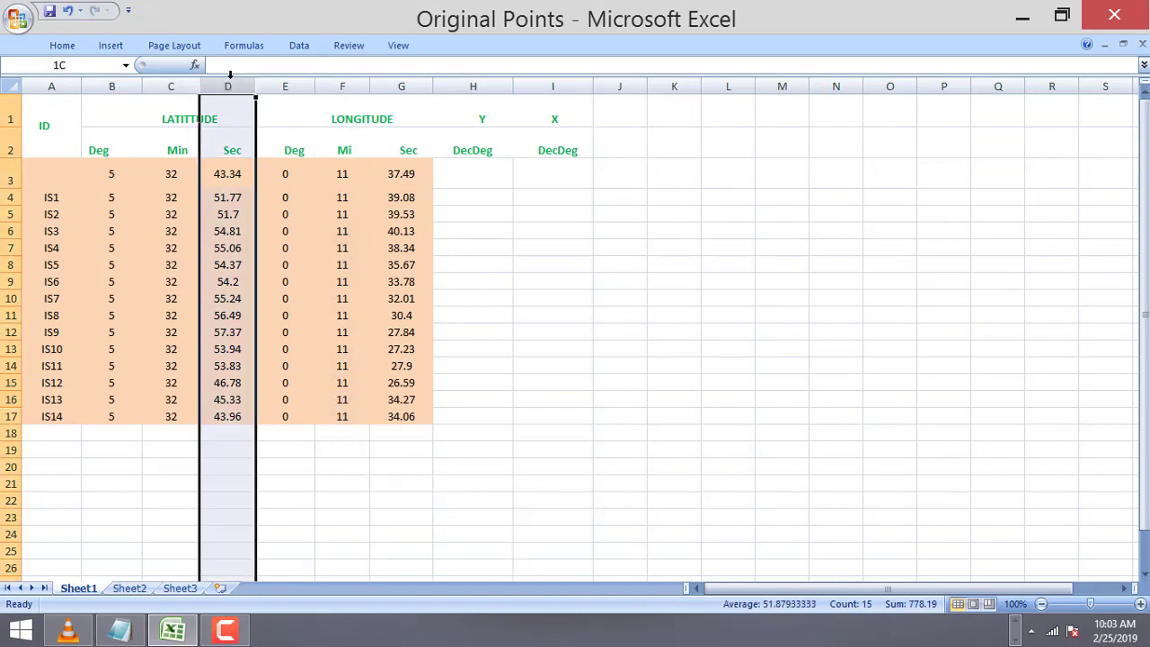
pyautogui.click(402, 85)
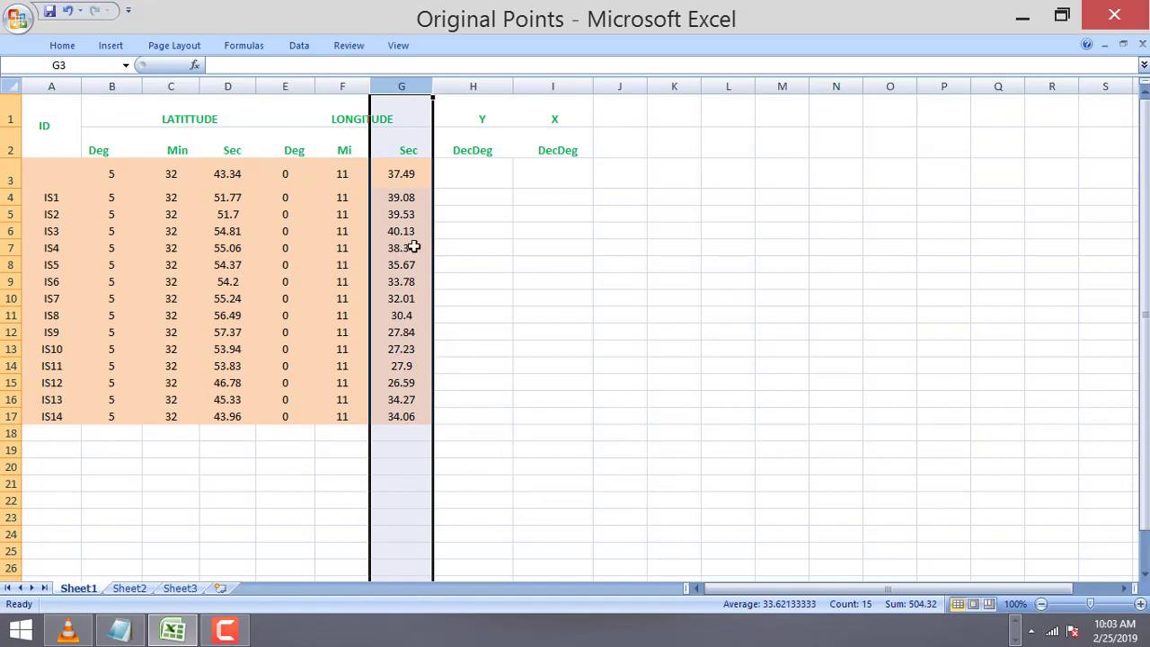
pyautogui.click(468, 85)
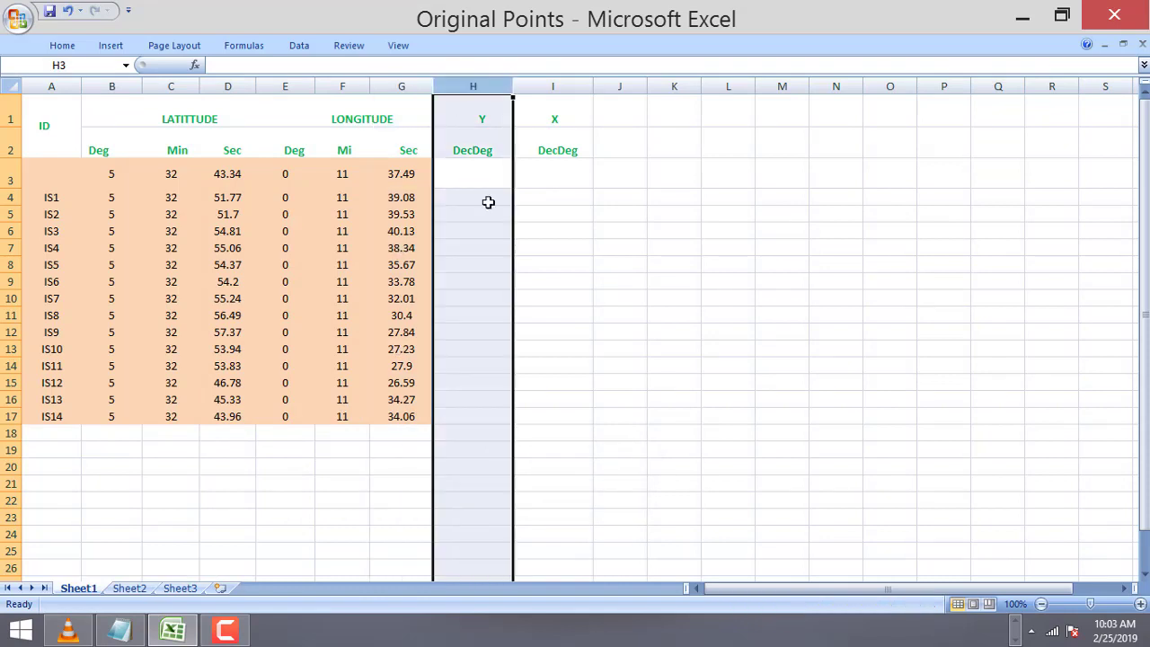
pyautogui.click(557, 82)
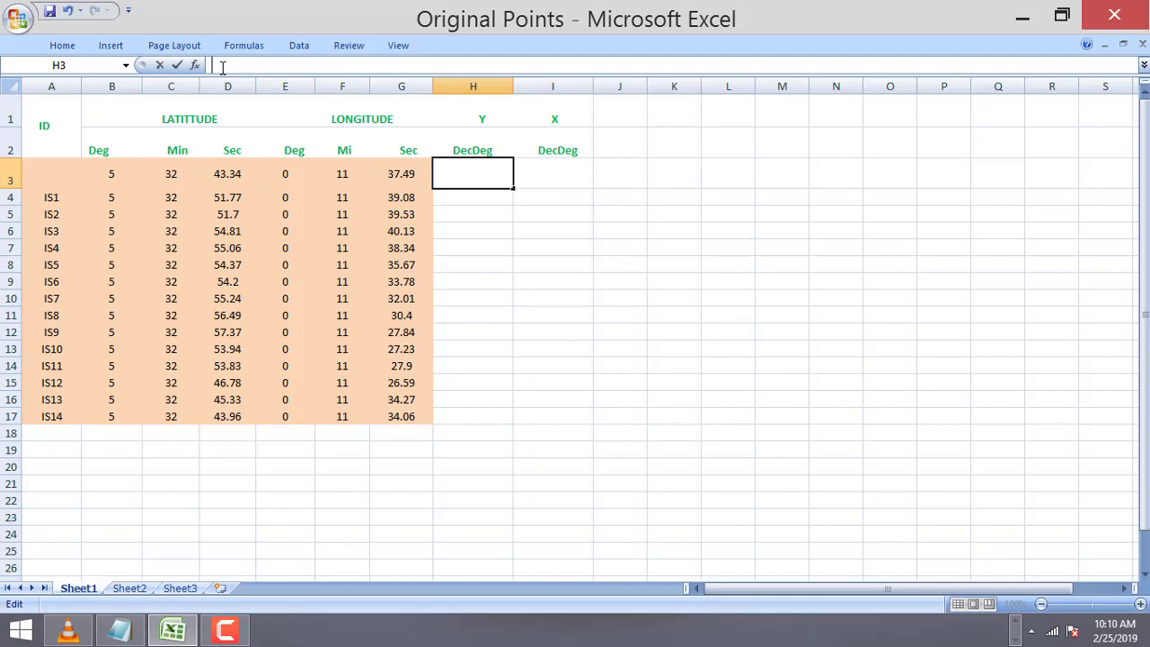
# Enter the latitude conversion formula =B3+C3/60+D3/3600 in cell H3.
pyautogui.write('=')
pyautogui.click(110, 171)
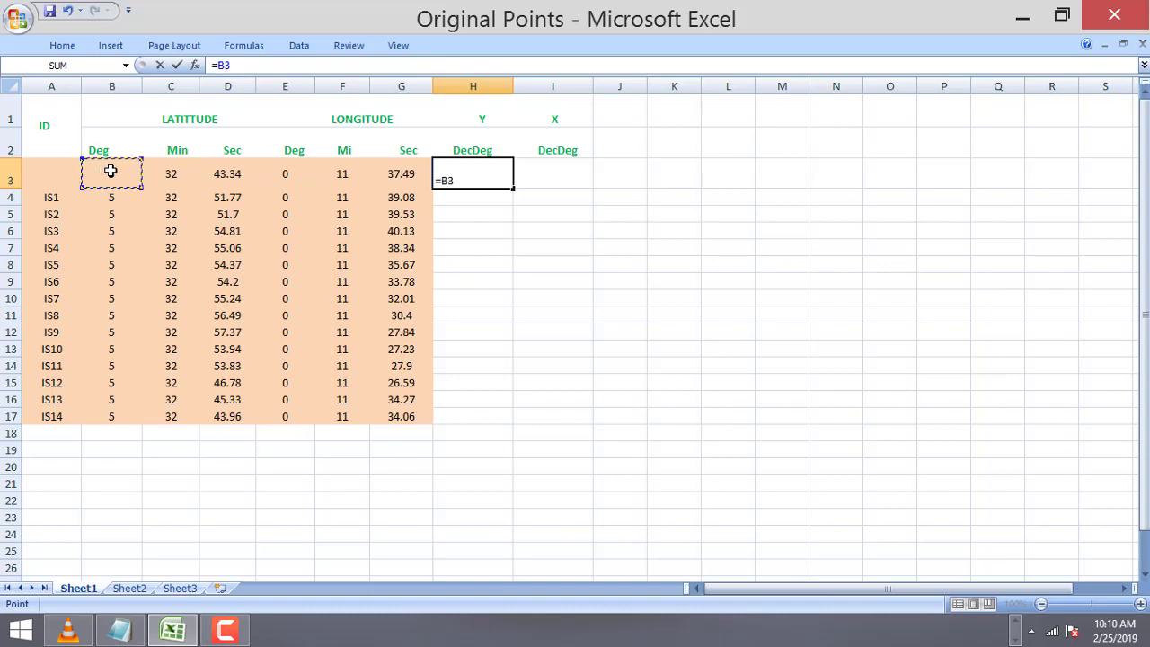
pyautogui.write('+')
pyautogui.click(159, 170)
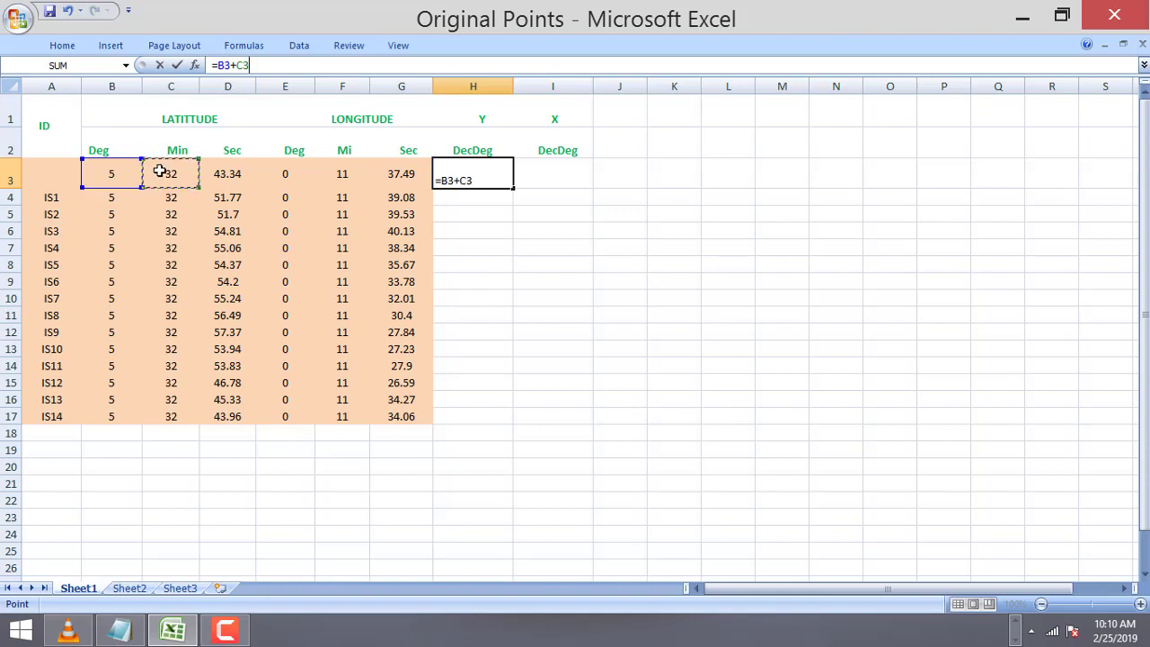
pyautogui.click(260, 64)
pyautogui.write('/60+')
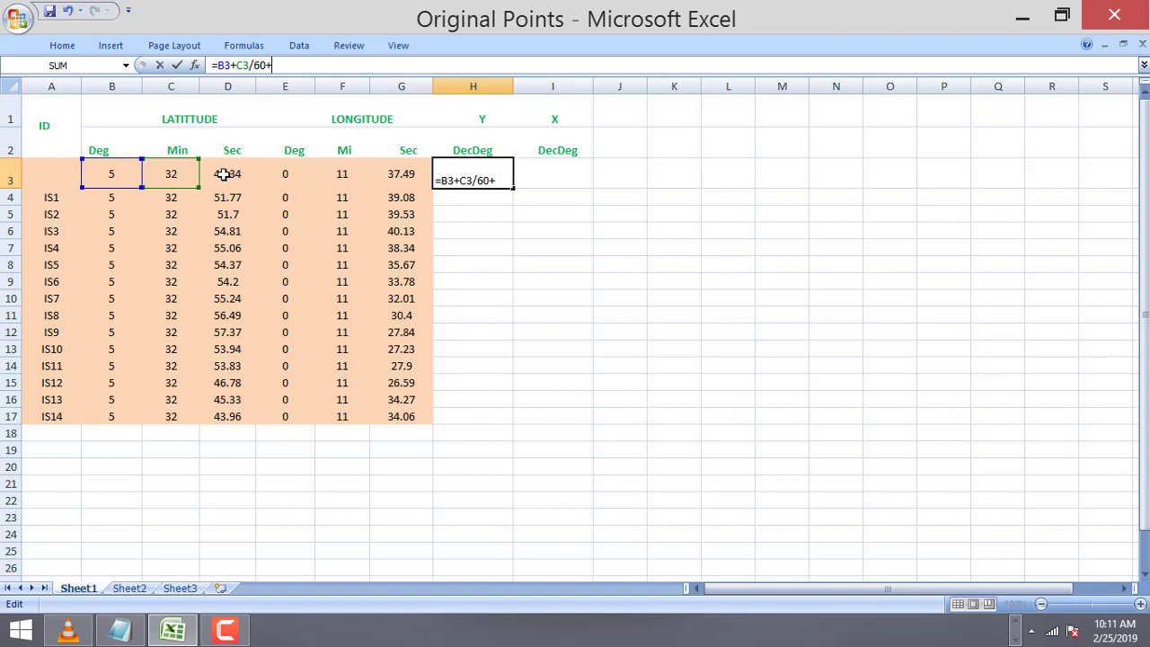
pyautogui.click(228, 174)
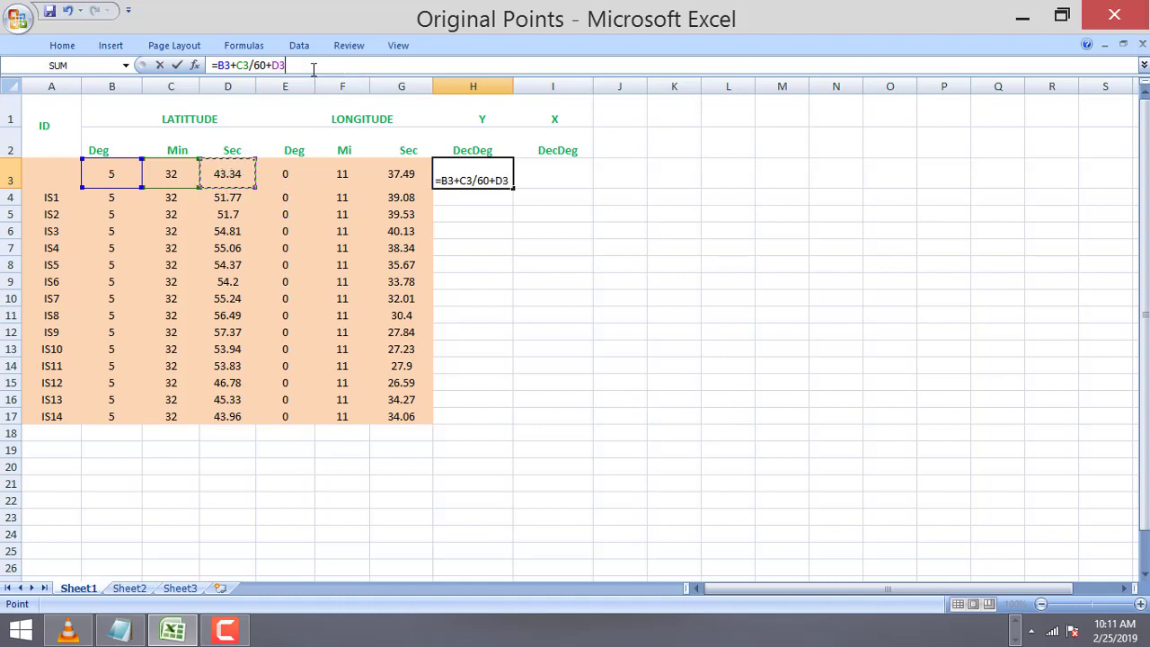
pyautogui.write('/3600')
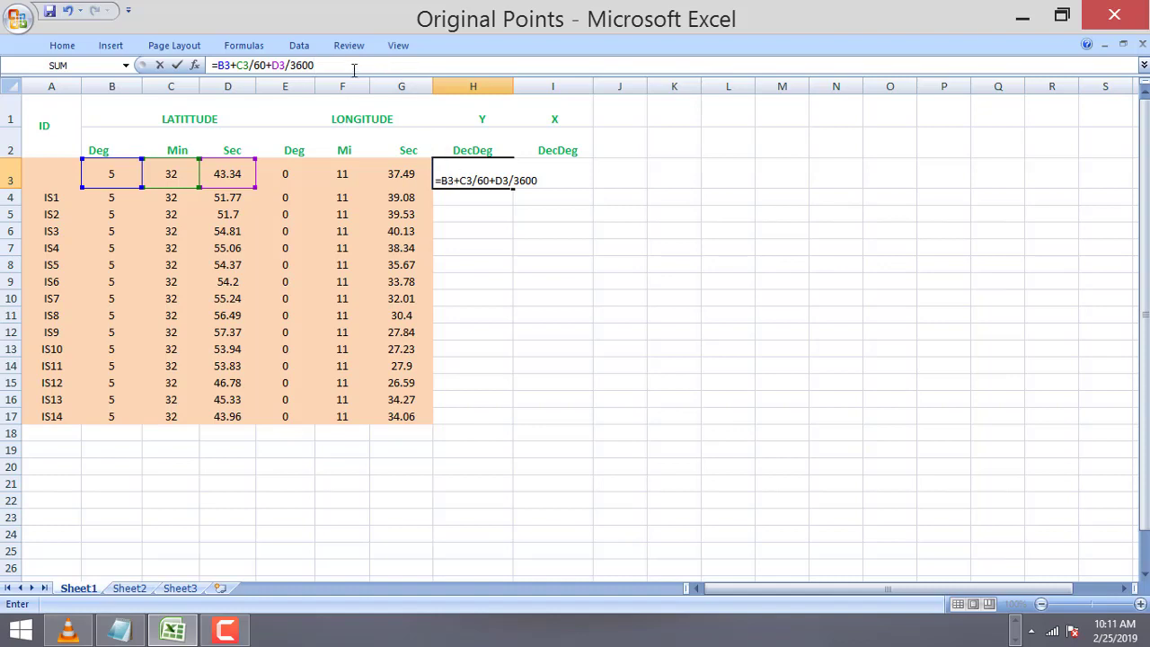
pyautogui.press('Return')
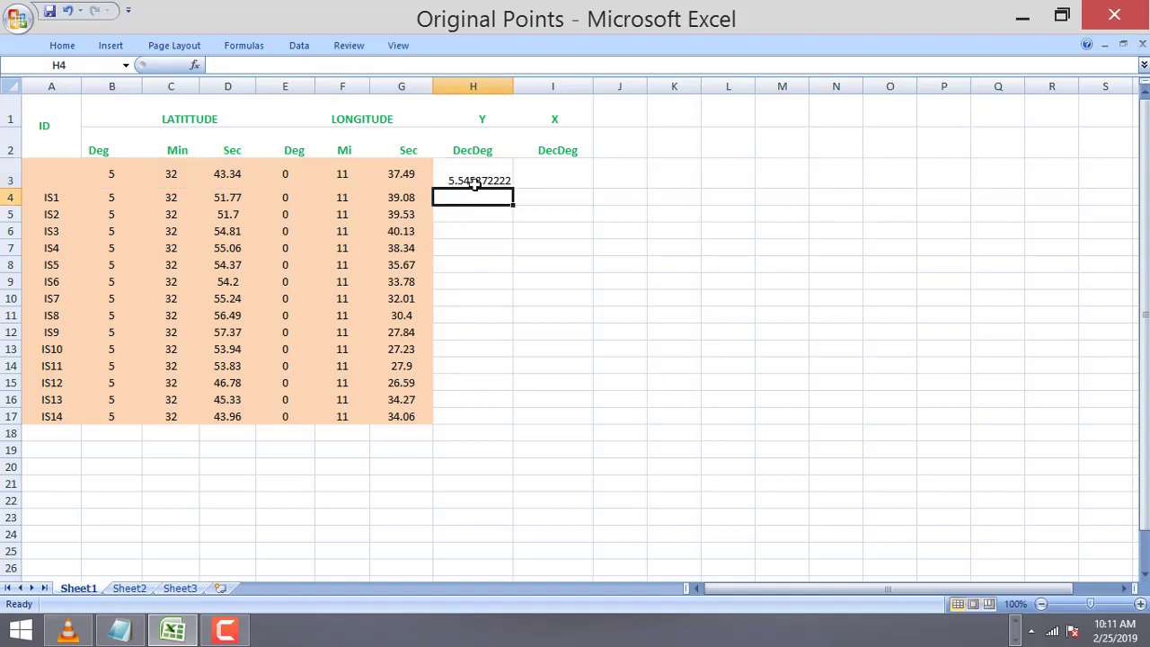
# Enter the longitude conversion formula =E3+F3/60+G3/3600 in cell I3.
pyautogui.click(553, 176)
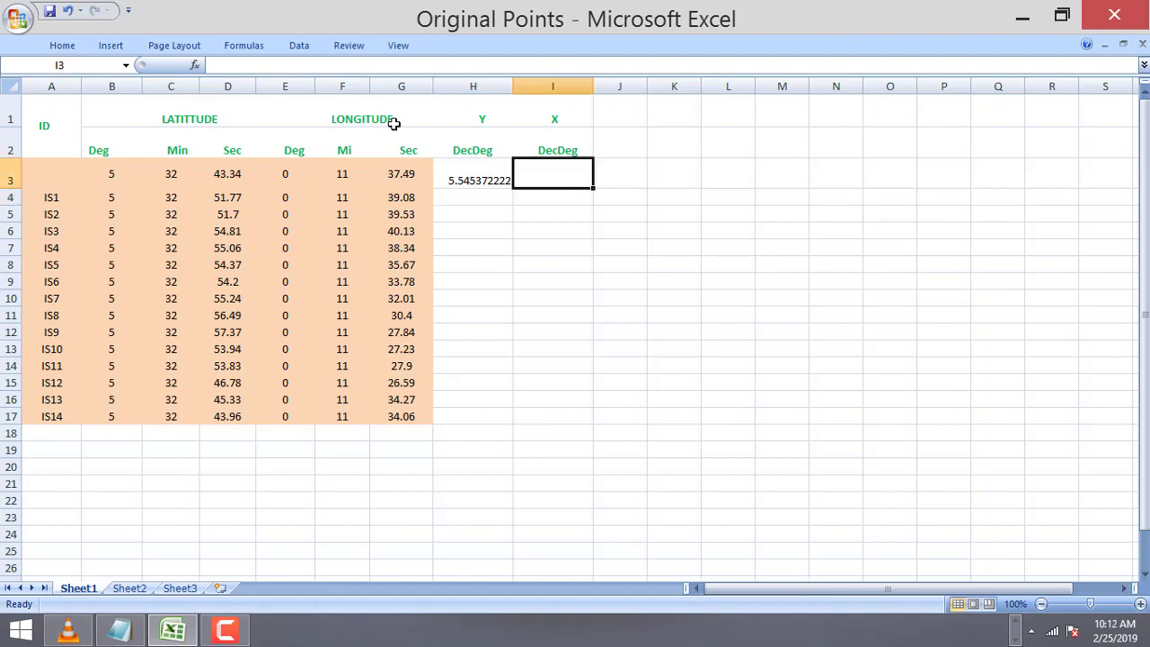
pyautogui.click(235, 65)
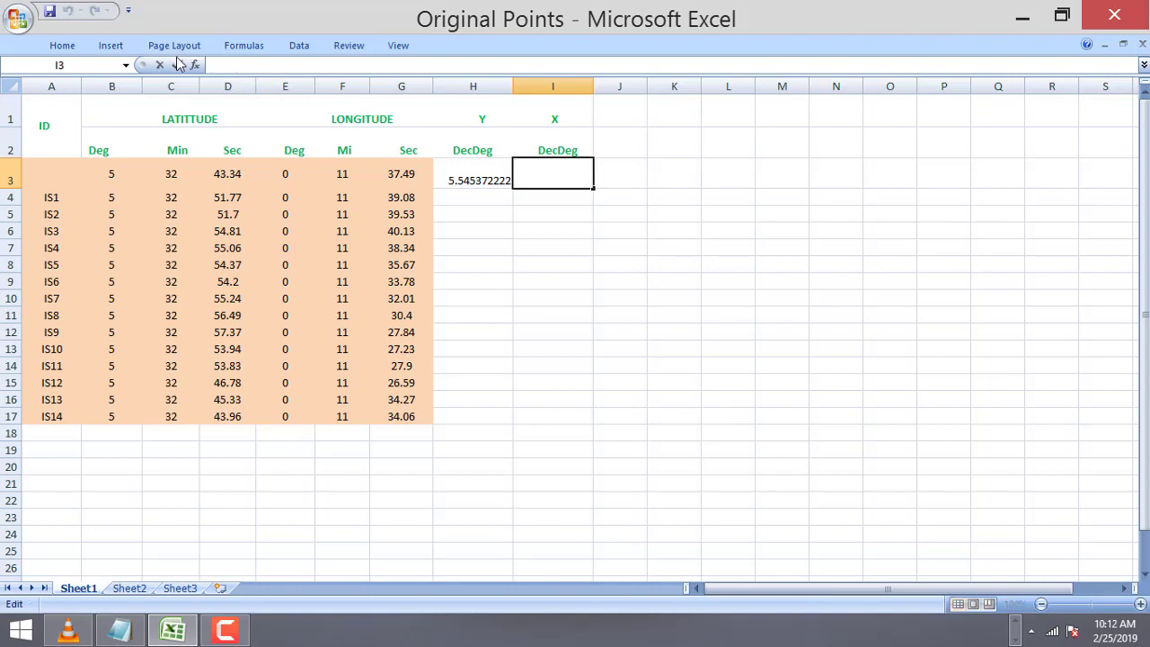
pyautogui.write('=')
pyautogui.click(292, 174)
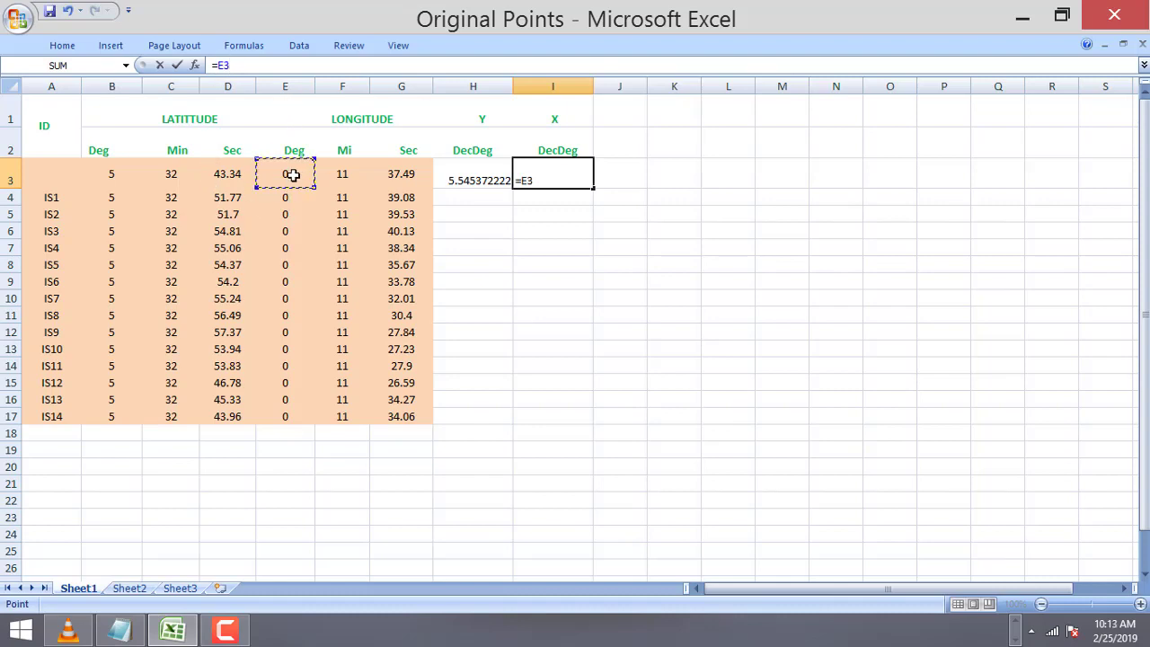
pyautogui.write('+')
pyautogui.click(347, 175)
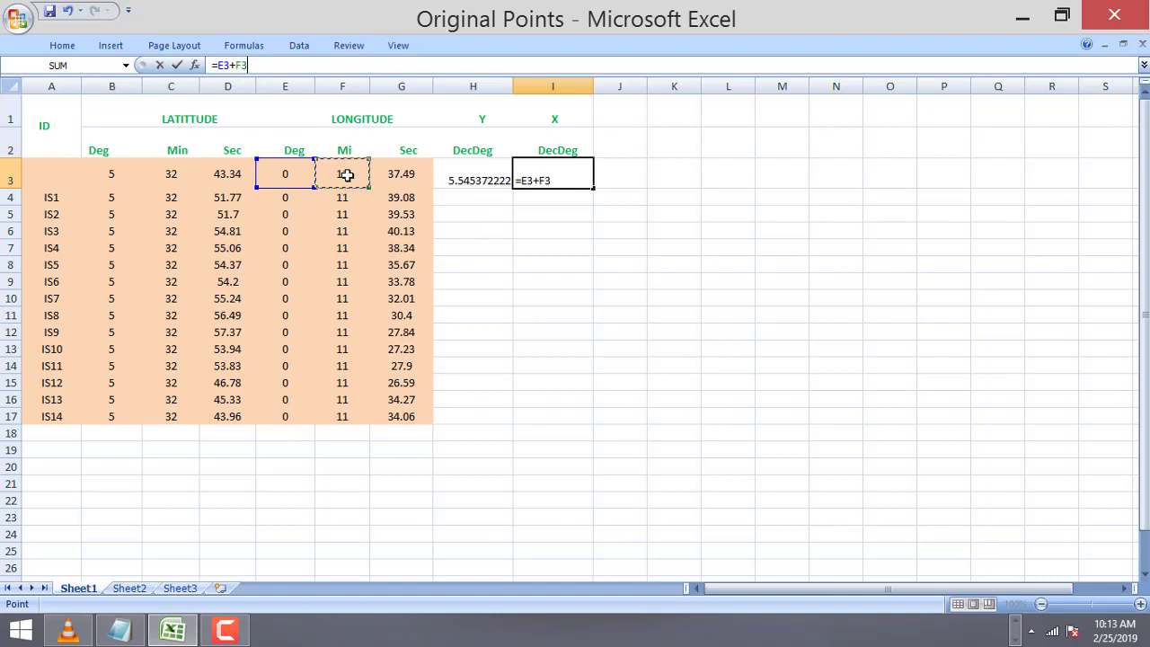
pyautogui.click(253, 64)
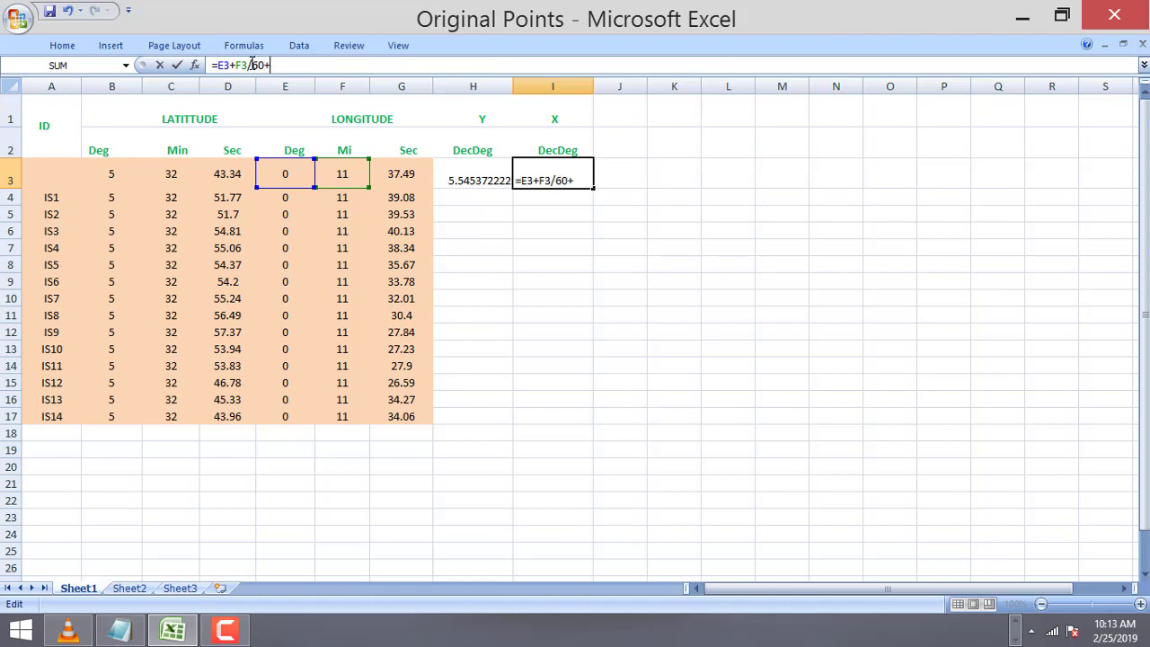
pyautogui.click(413, 174)
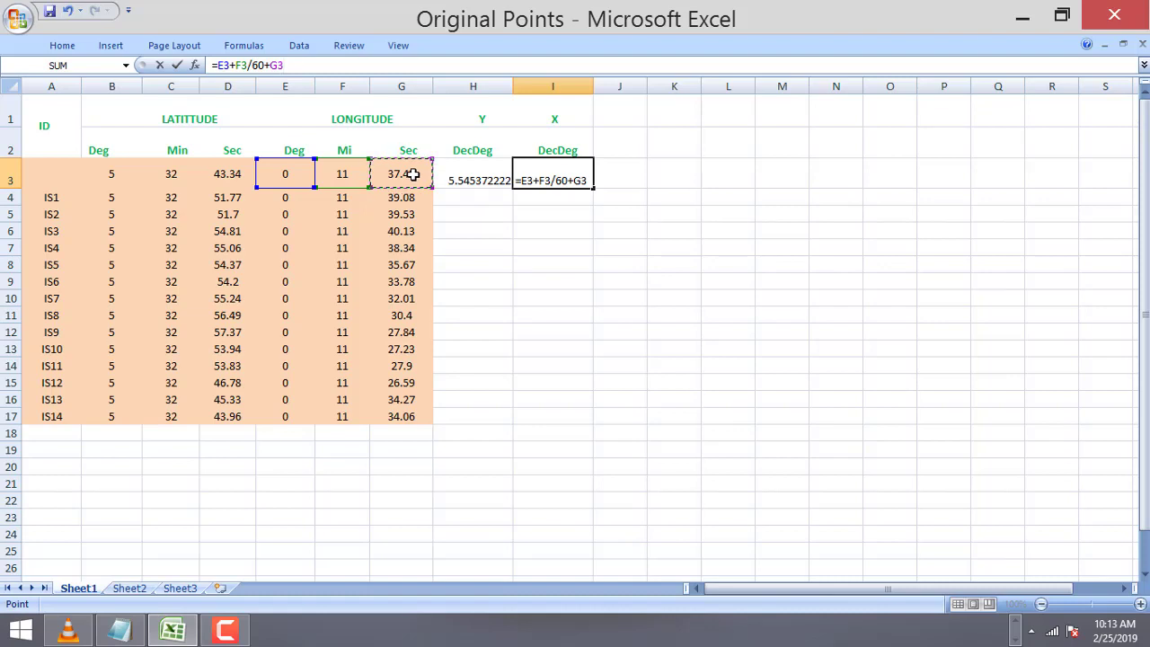
pyautogui.write('/3600')
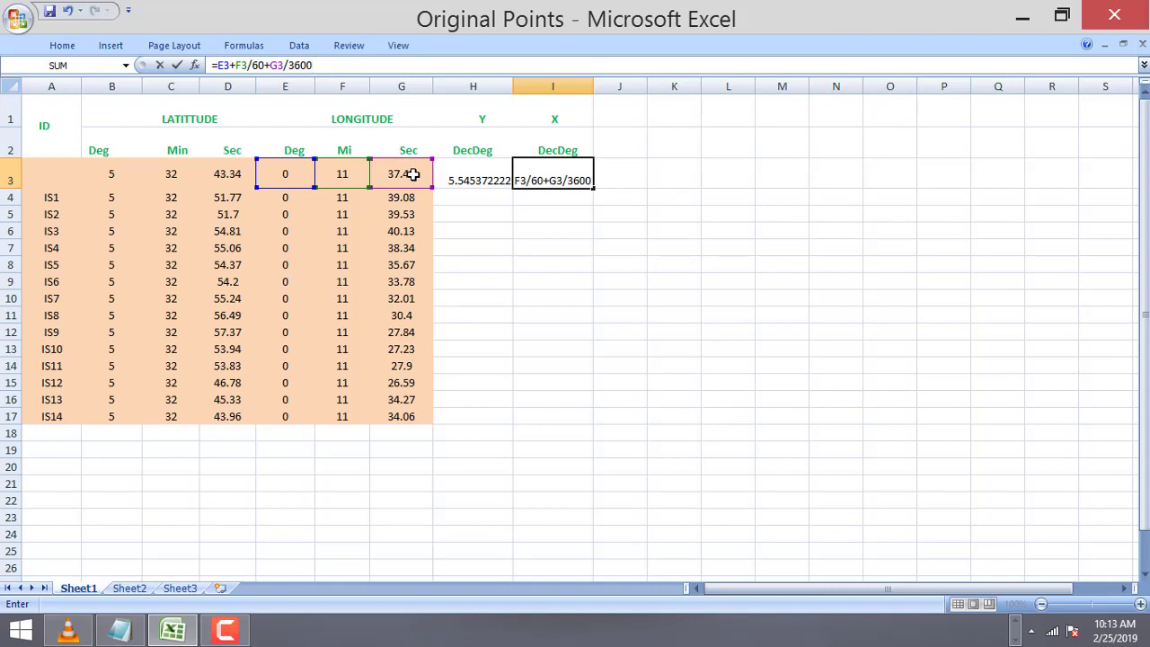
pyautogui.press('Return')
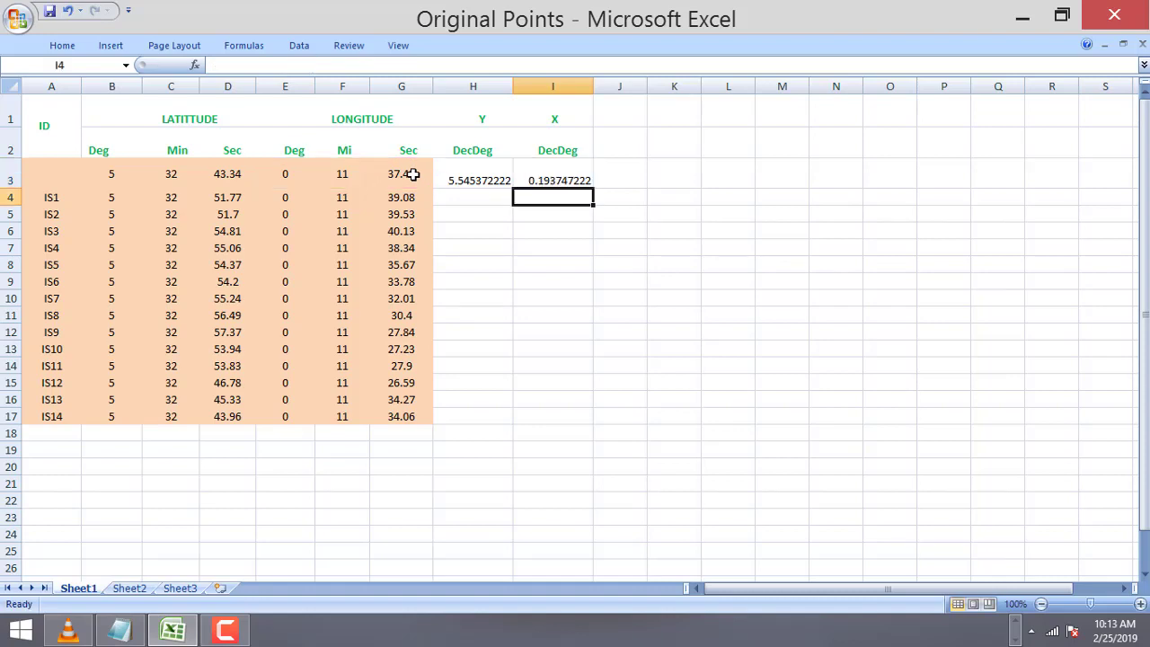
# Fill the formulas in H3 and I3 down to row 17 so every point gets its decimal degrees.
pyautogui.click(478, 176)
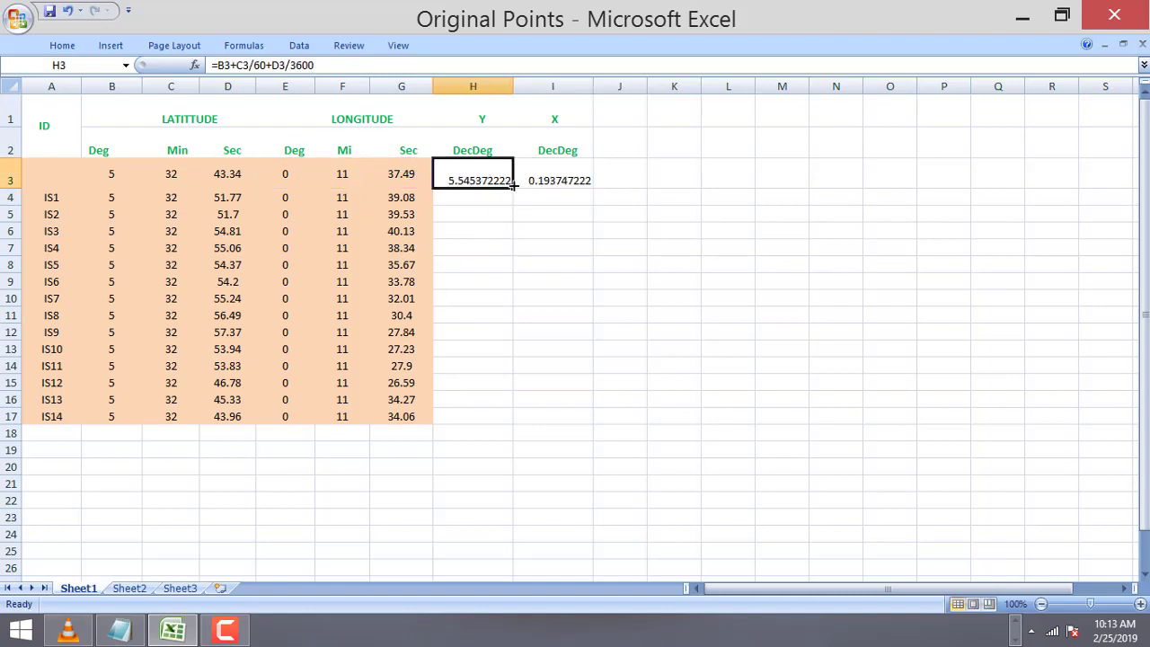
pyautogui.moveTo(508, 170); pyautogui.dragTo(595, 424)
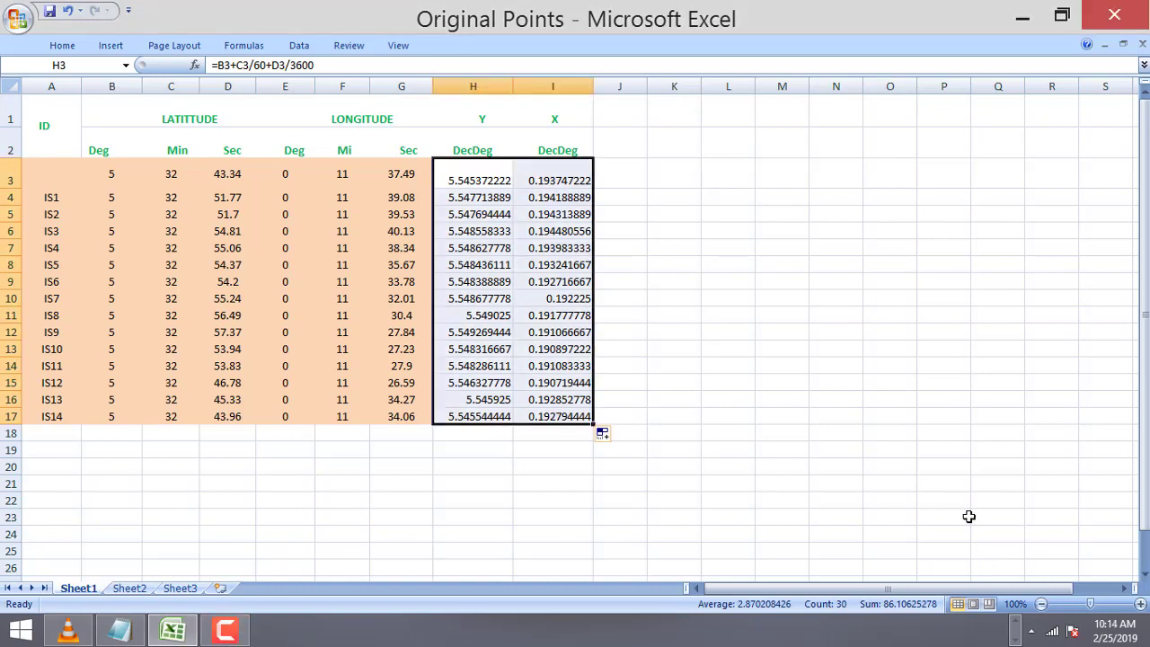
# Enter the column headings ID, Y and X in cells A1, B1 and C1 of Sheet2.
pyautogui.click(139, 589)
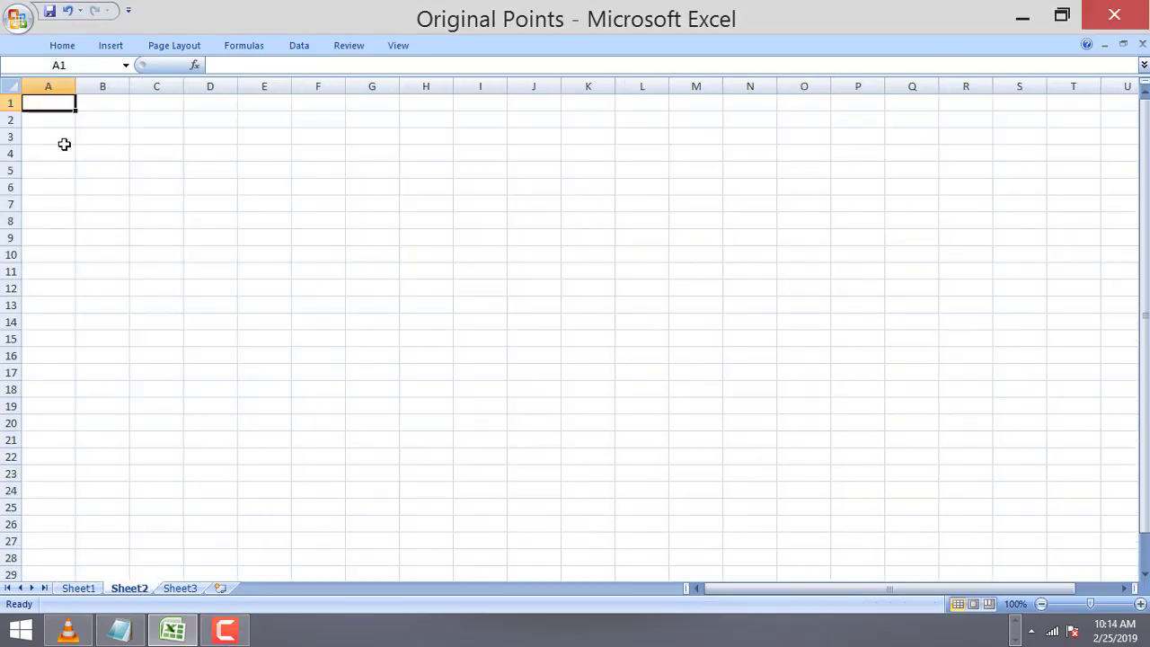
pyautogui.doubleClick(43, 102)
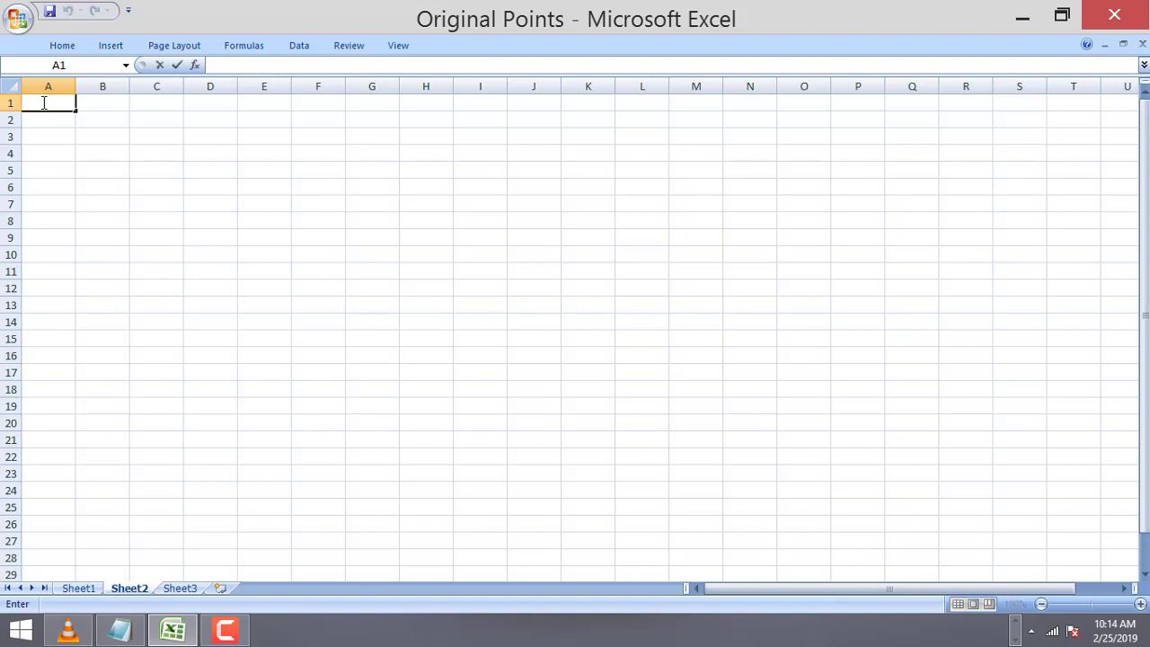
pyautogui.write('id')
pyautogui.press('BackSpace')
pyautogui.press('BackSpace')
pyautogui.click(109, 101)
pyautogui.doubleClick(111, 101)
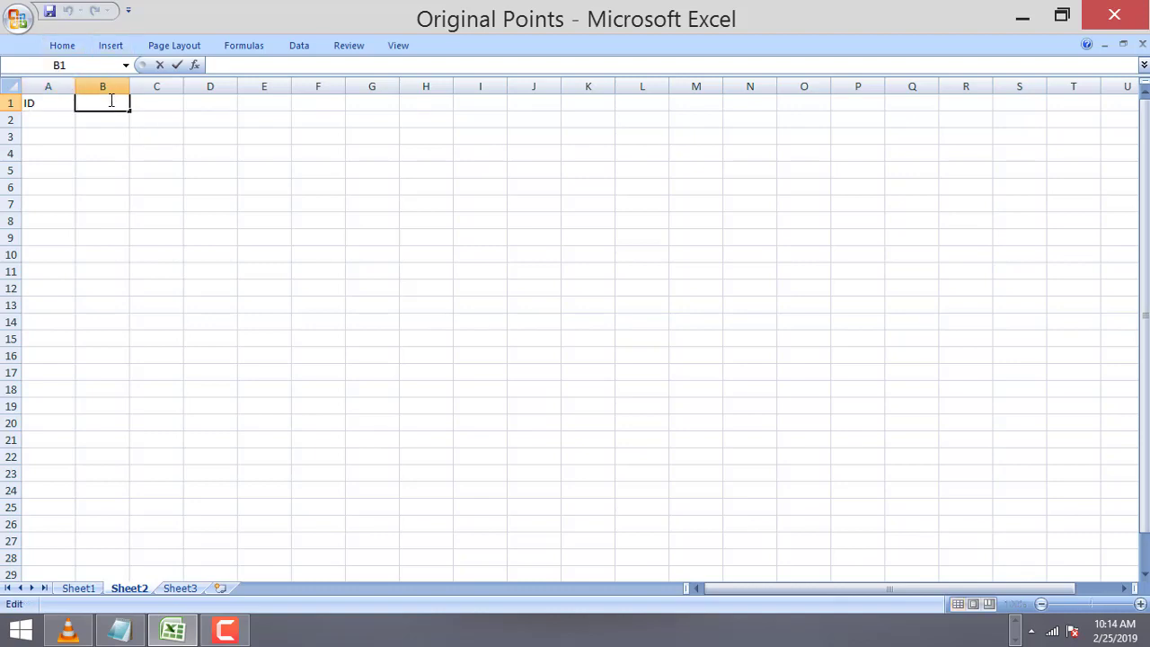
pyautogui.write('Y')
pyautogui.doubleClick(158, 103)
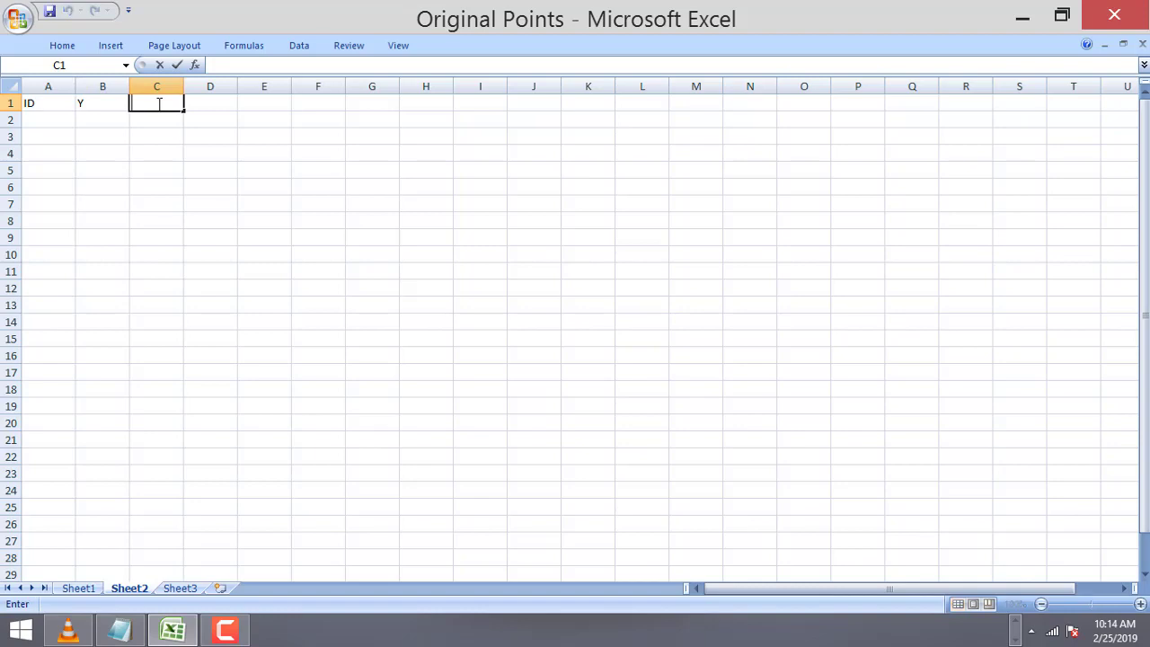
pyautogui.write('X')
# Widen columns B and C of Sheet2 to roughly twice their width to fit the coordinates.
pyautogui.click(118, 85)
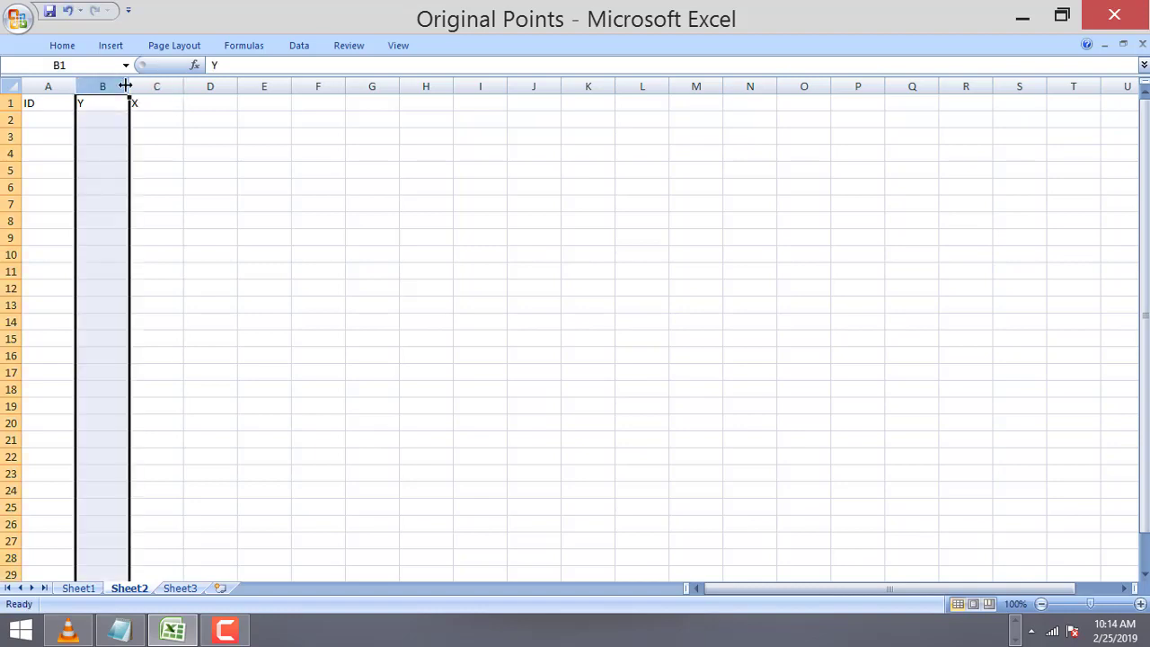
pyautogui.moveTo(129, 86); pyautogui.dragTo(295, 84)
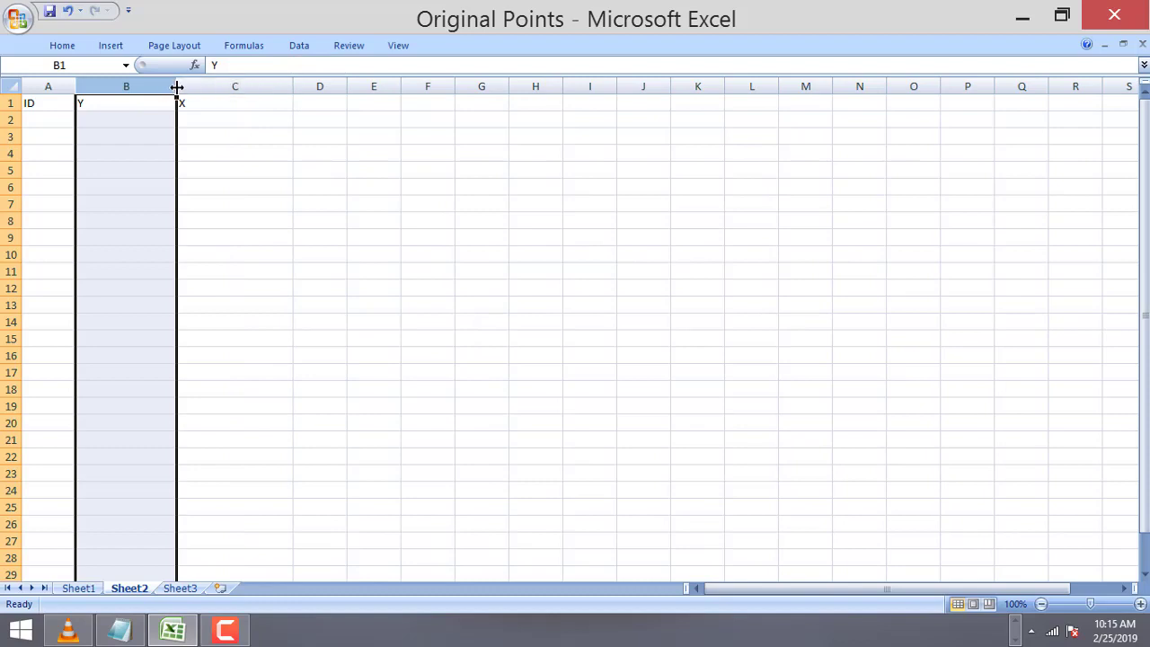
pyautogui.moveTo(176, 87); pyautogui.dragTo(201, 87)
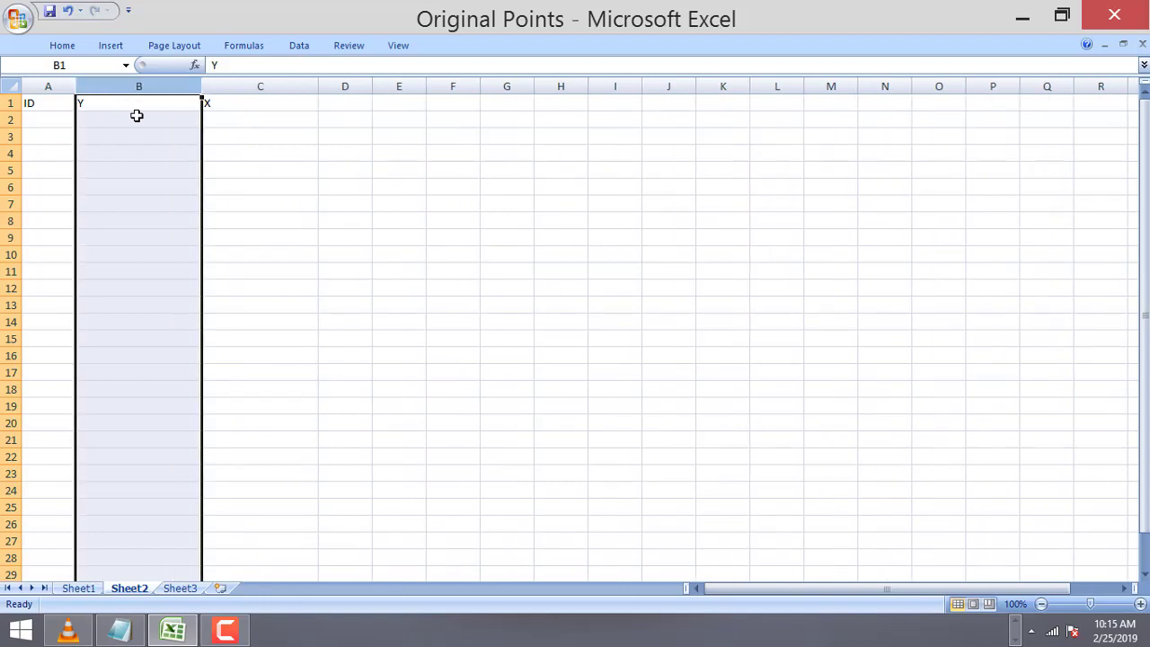
pyautogui.click(99, 128)
pyautogui.click(45, 124)
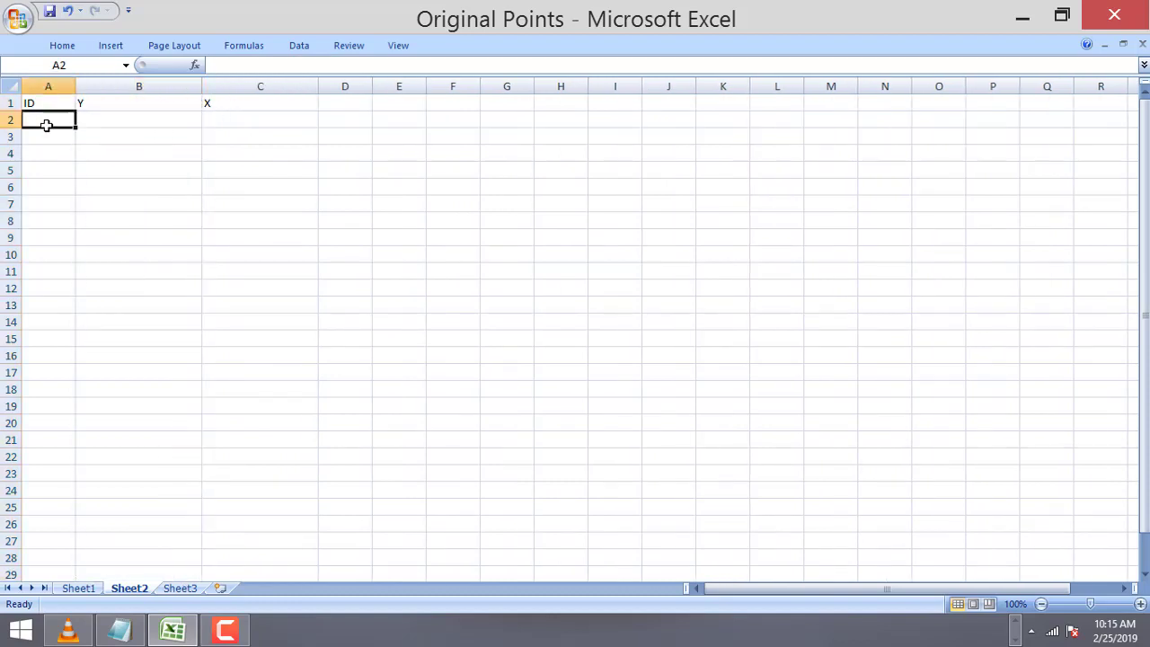
pyautogui.click(140, 124)
# Copy the decimal-degree results in H3:I17 of Sheet1 into Sheet2 starting at B2, pasted as values only.
pyautogui.click(78, 587)
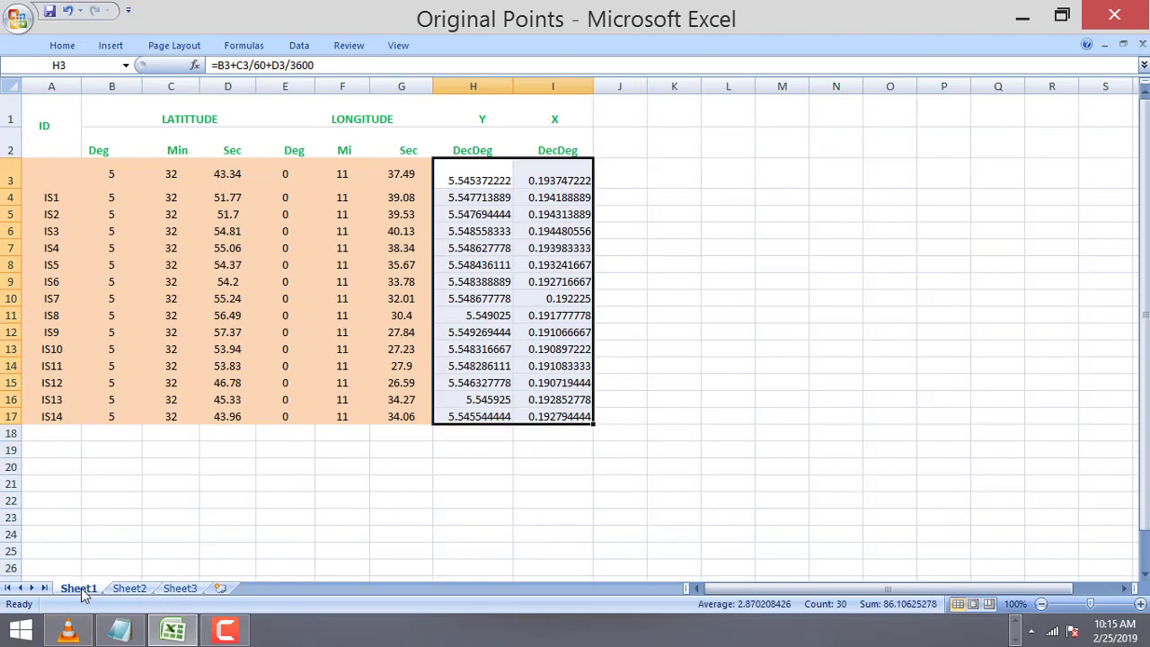
pyautogui.rightClick(510, 230)
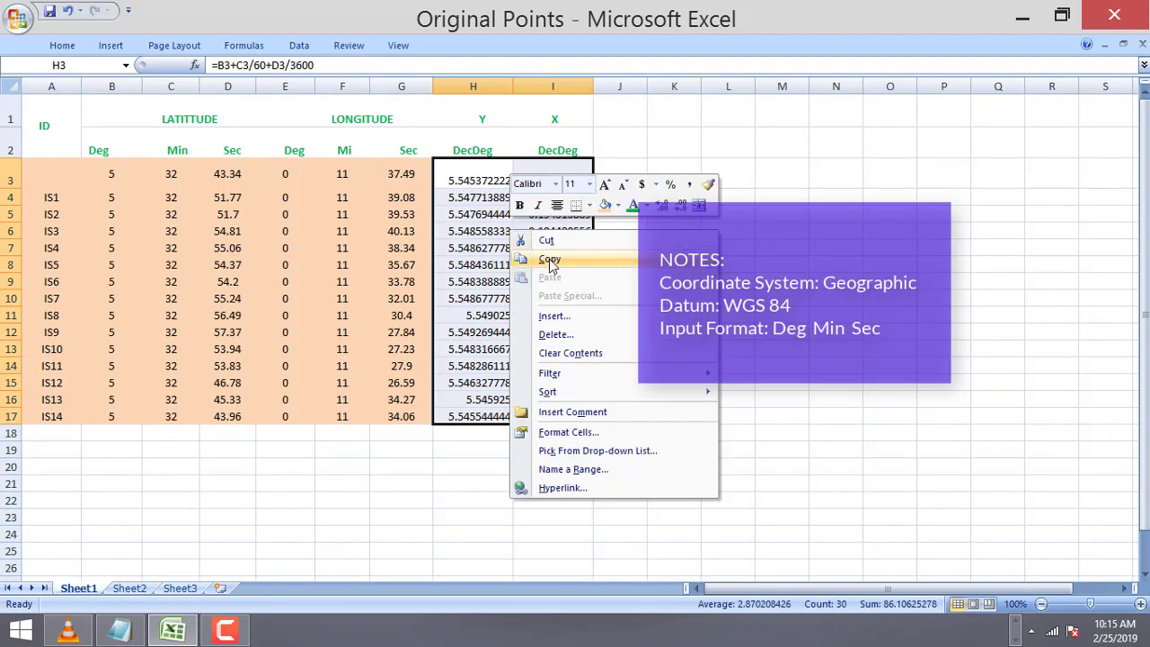
pyautogui.click(539, 258)
pyautogui.click(129, 587)
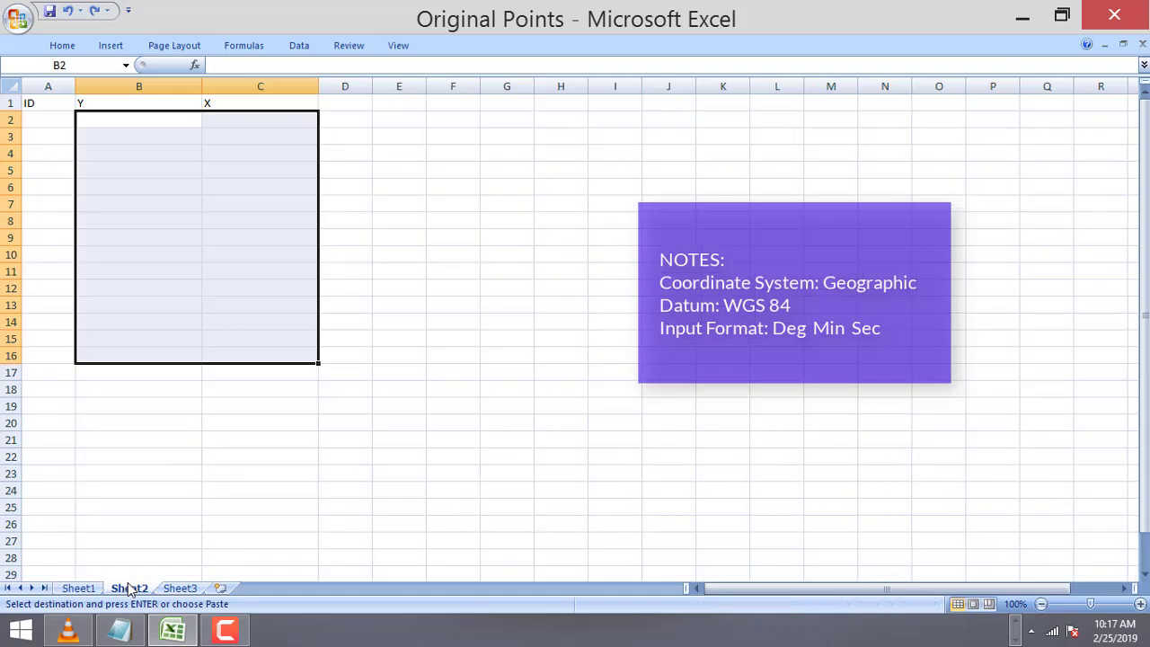
pyautogui.click(129, 119)
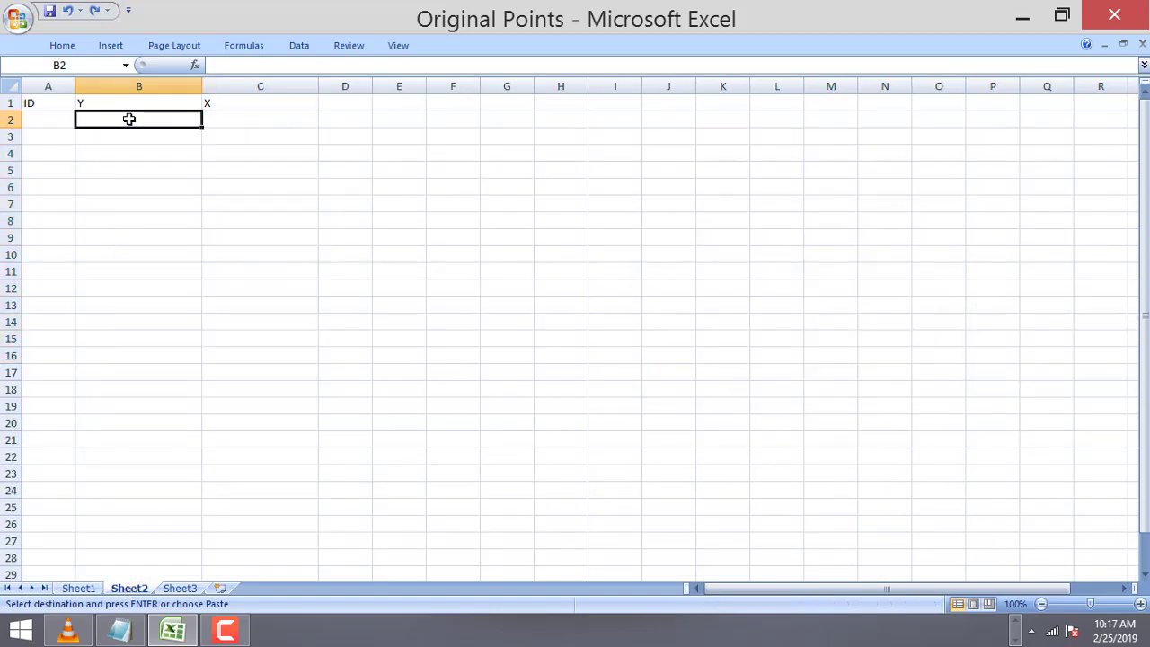
pyautogui.rightClick(128, 119)
pyautogui.click(171, 167)
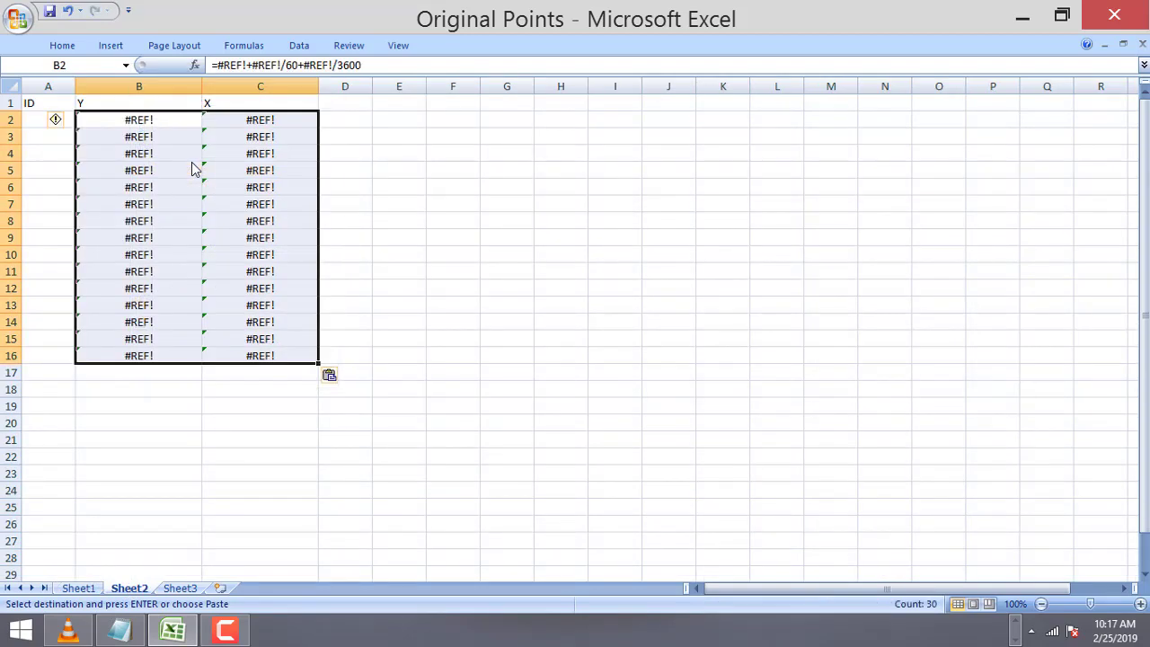
pyautogui.click(342, 377)
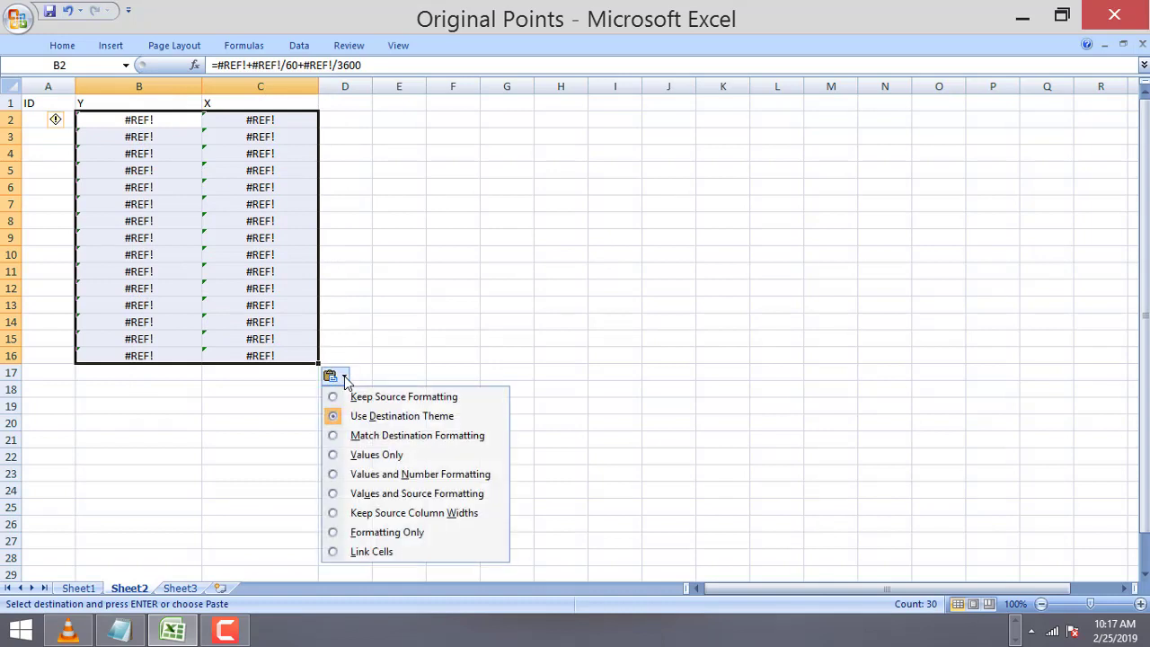
pyautogui.click(335, 455)
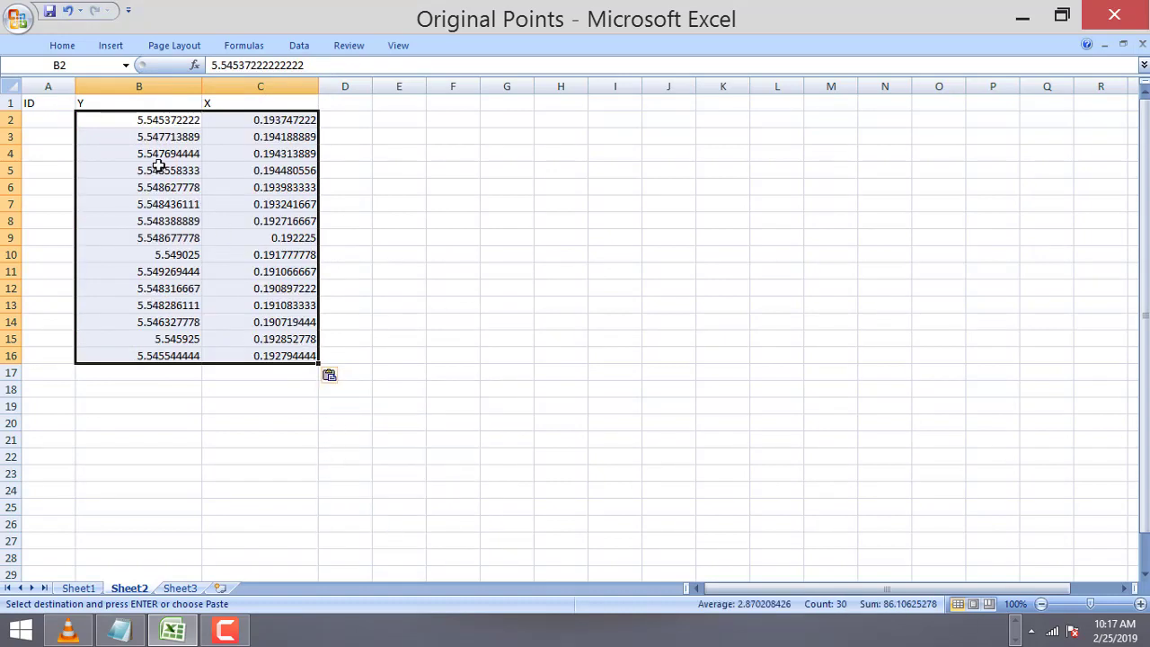
# Copy the point IDs IS1 to IS14 from A4:A17 of Sheet1 into the ID column of Sheet2 starting at A2.
pyautogui.click(363, 208)
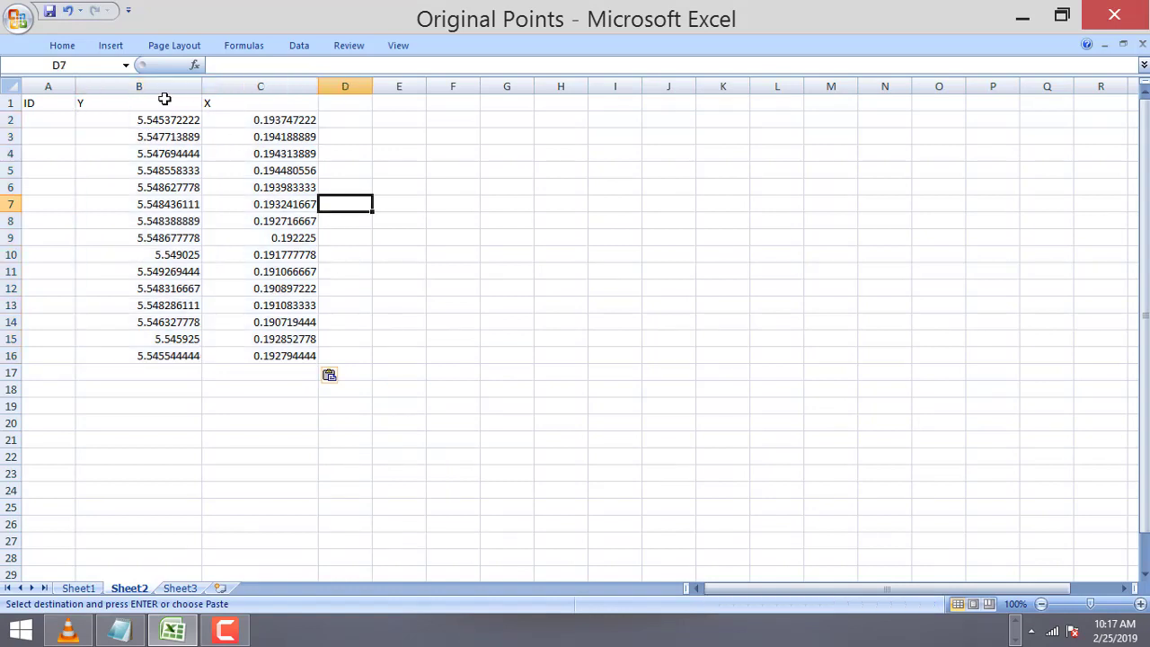
pyautogui.click(44, 121)
pyautogui.click(78, 587)
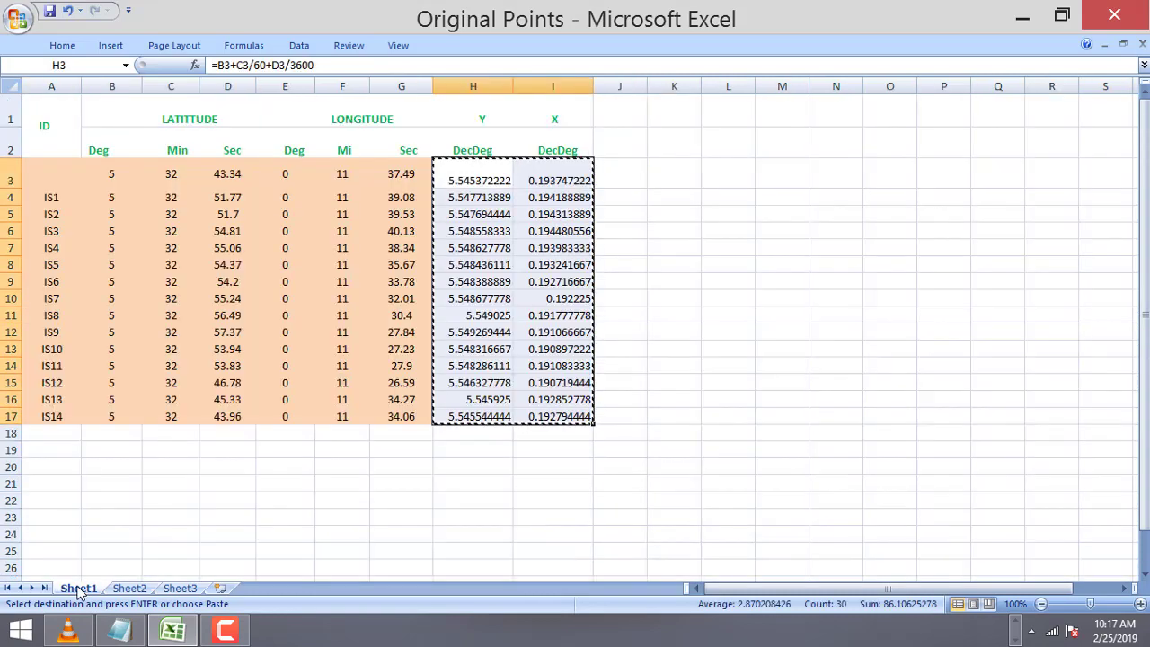
pyautogui.click(49, 194)
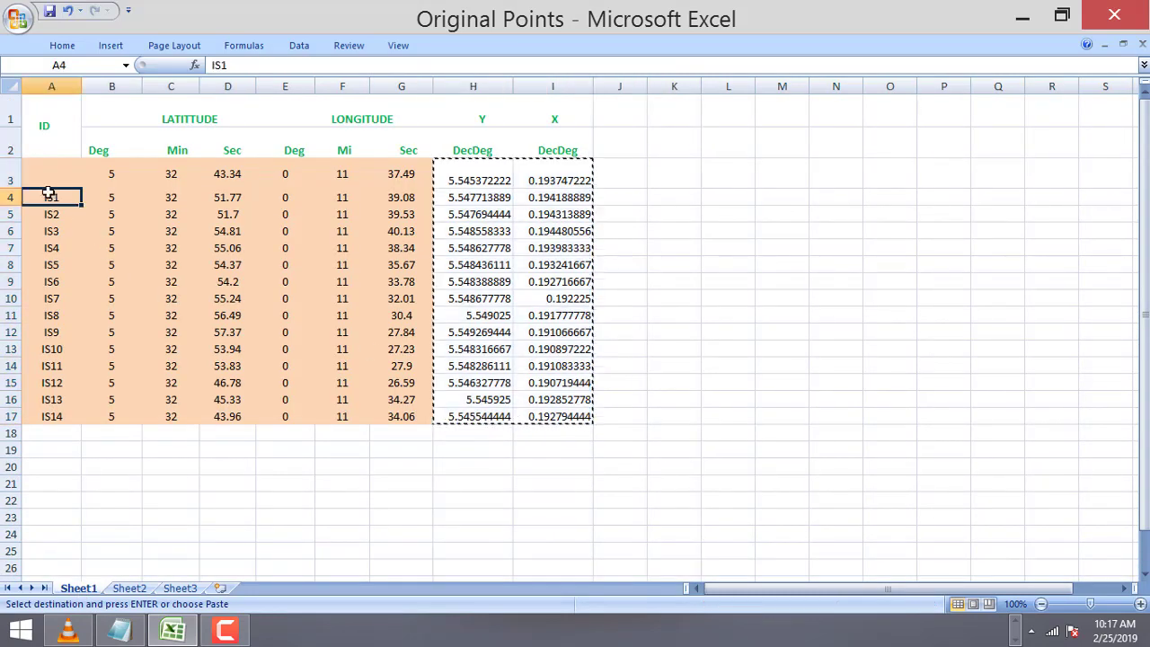
pyautogui.moveTo(52, 205); pyautogui.dragTo(45, 418)
pyautogui.rightClick(47, 314)
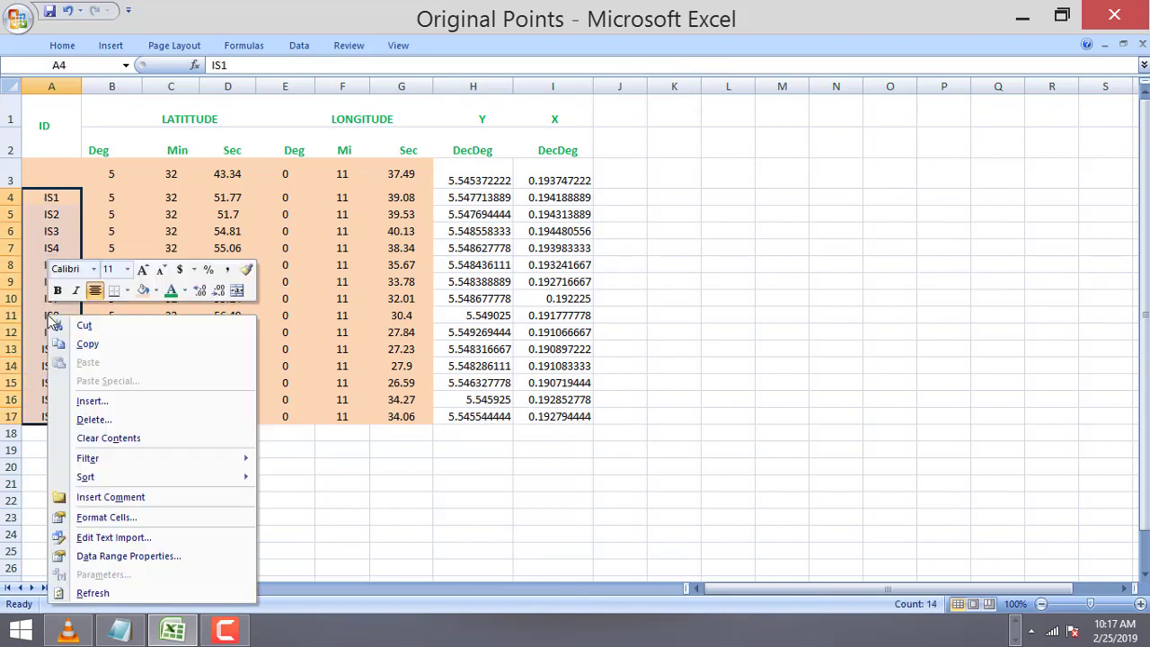
pyautogui.click(133, 349)
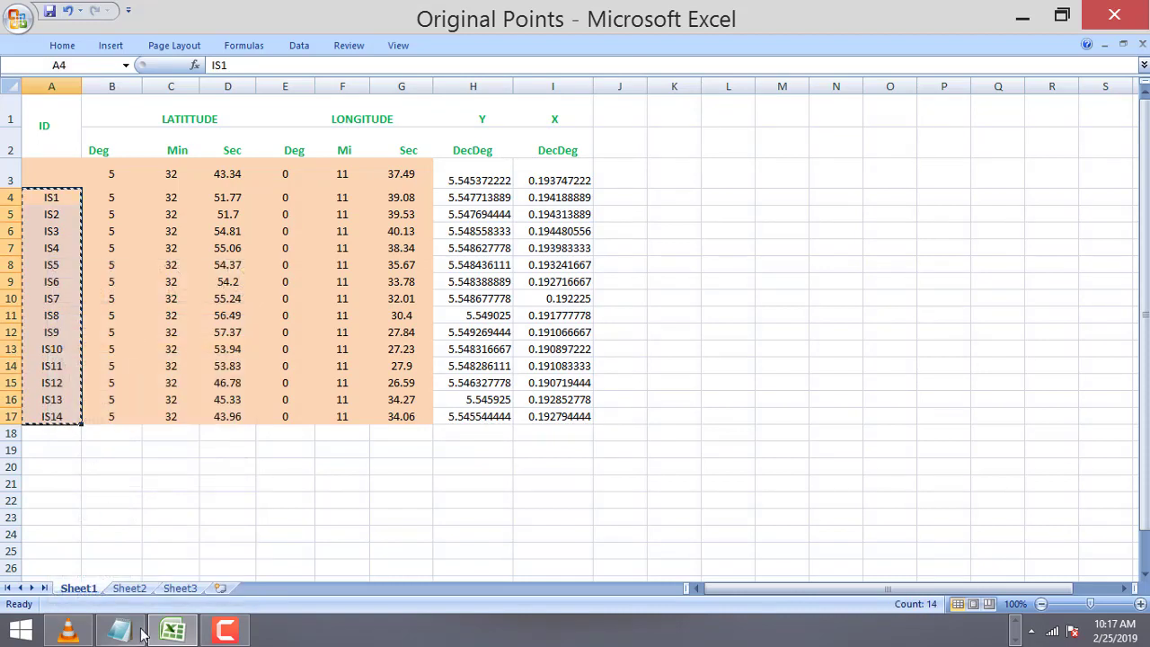
pyautogui.click(128, 588)
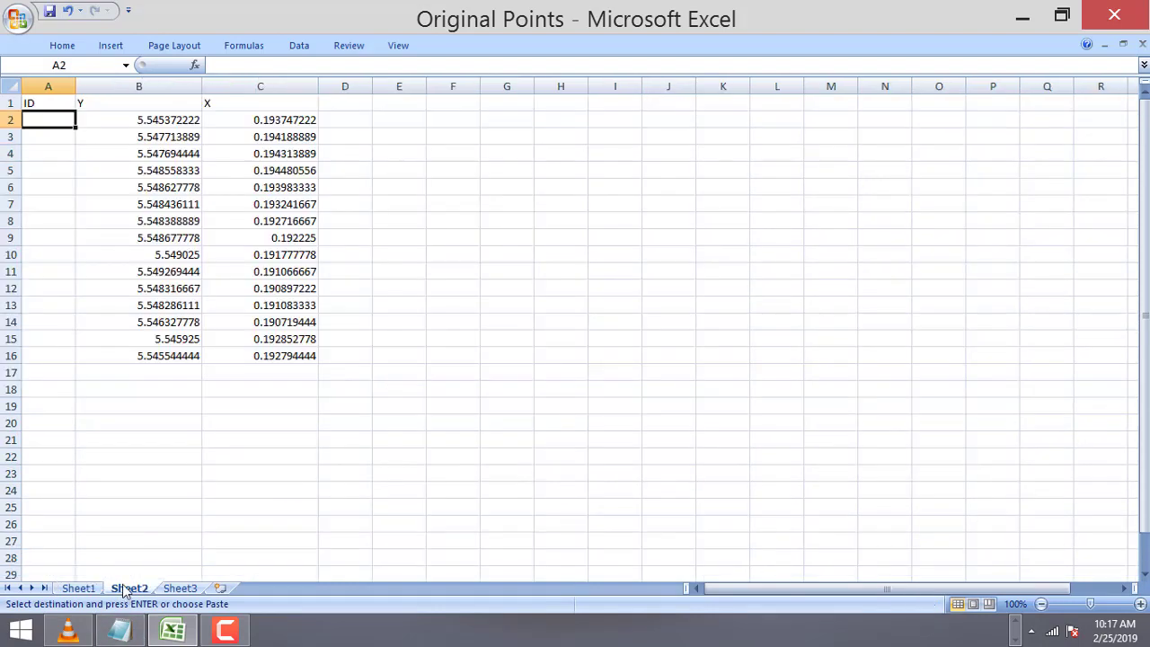
pyautogui.rightClick(48, 122)
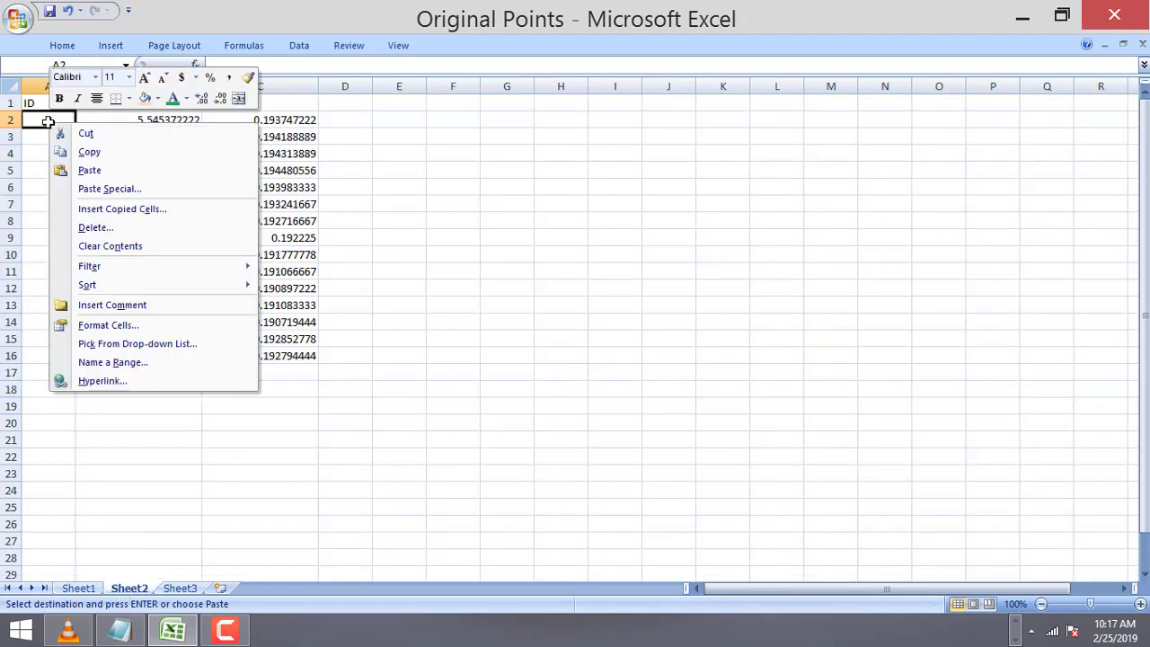
pyautogui.click(89, 169)
pyautogui.click(178, 469)
pyautogui.click(387, 254)
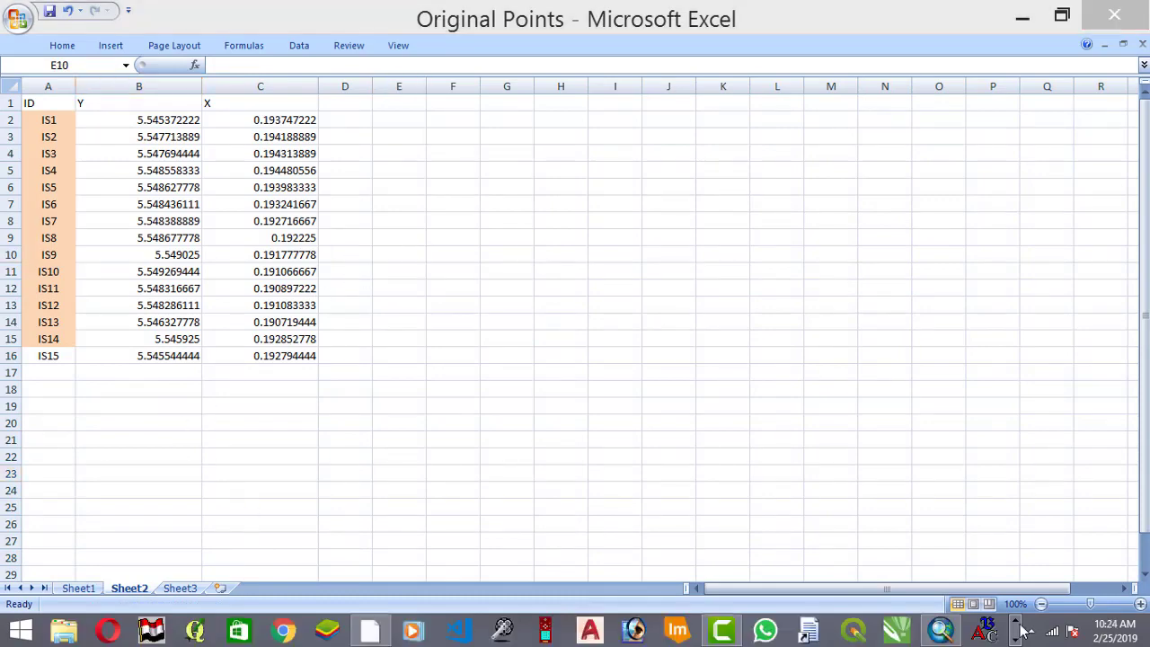
# Switch to ArcMap and load the Sheet2$ table of Original Points.xlsx as the source for Add XY Data.
pyautogui.click(943, 631)
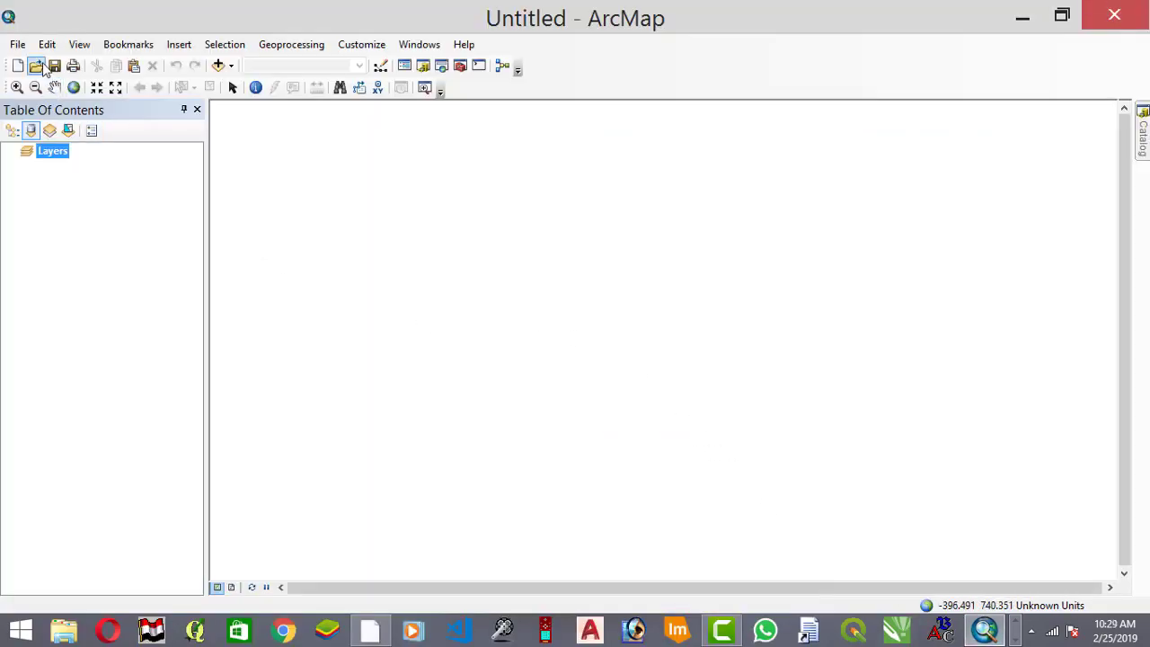
pyautogui.click(22, 45)
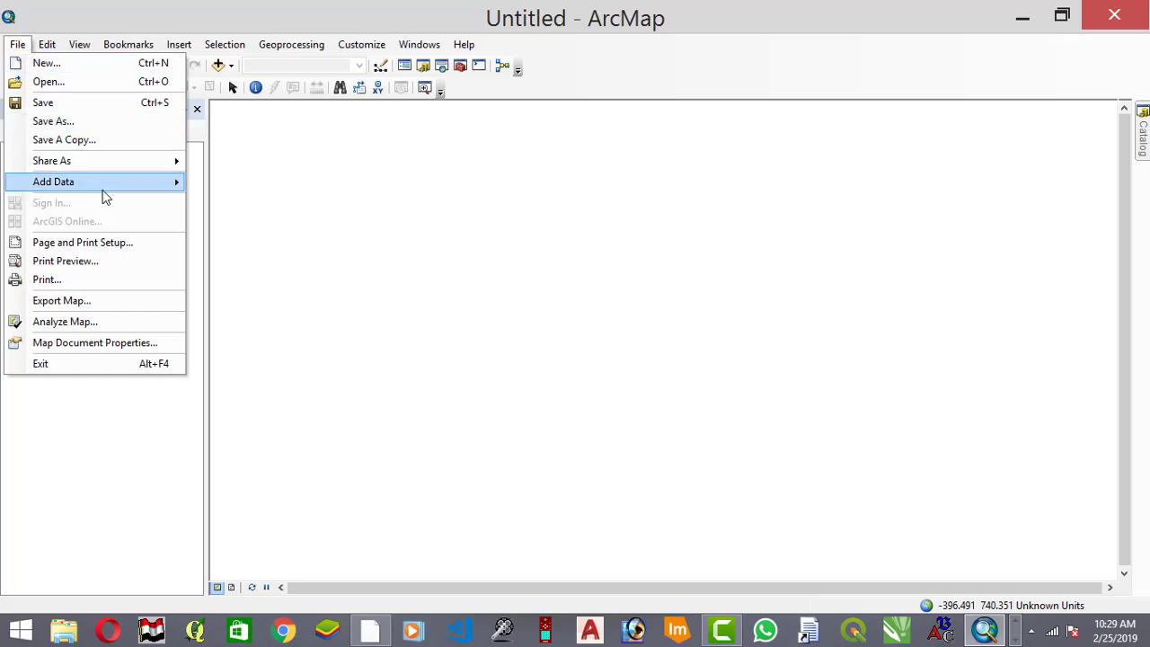
pyautogui.moveTo(103, 190)
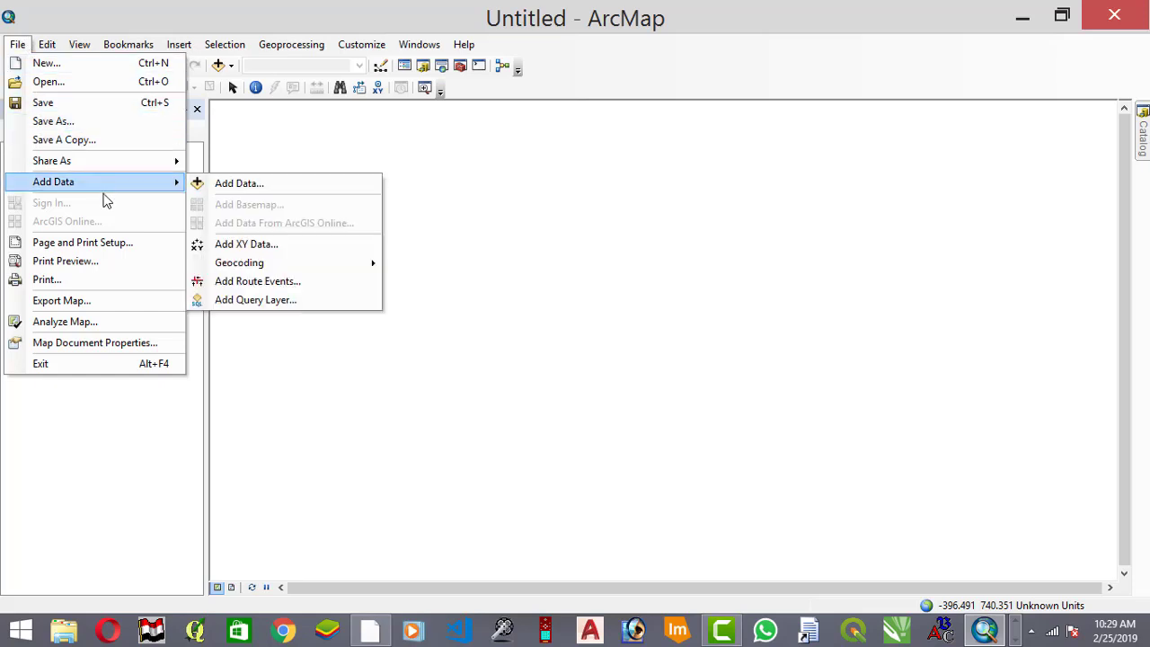
pyautogui.click(282, 244)
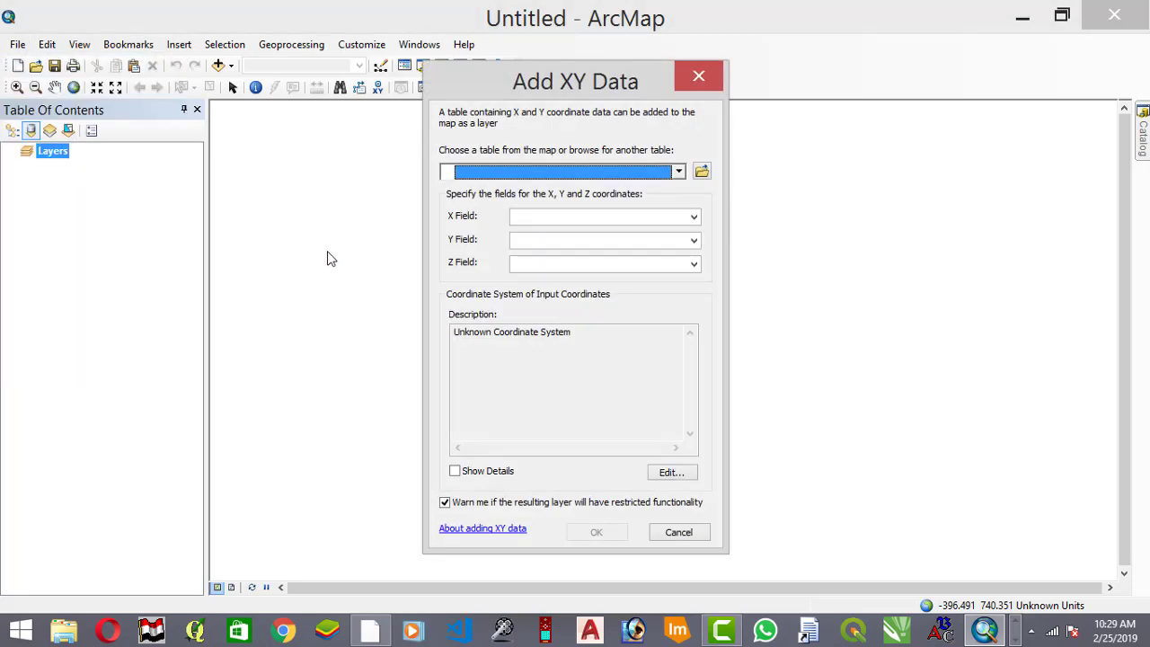
pyautogui.click(701, 170)
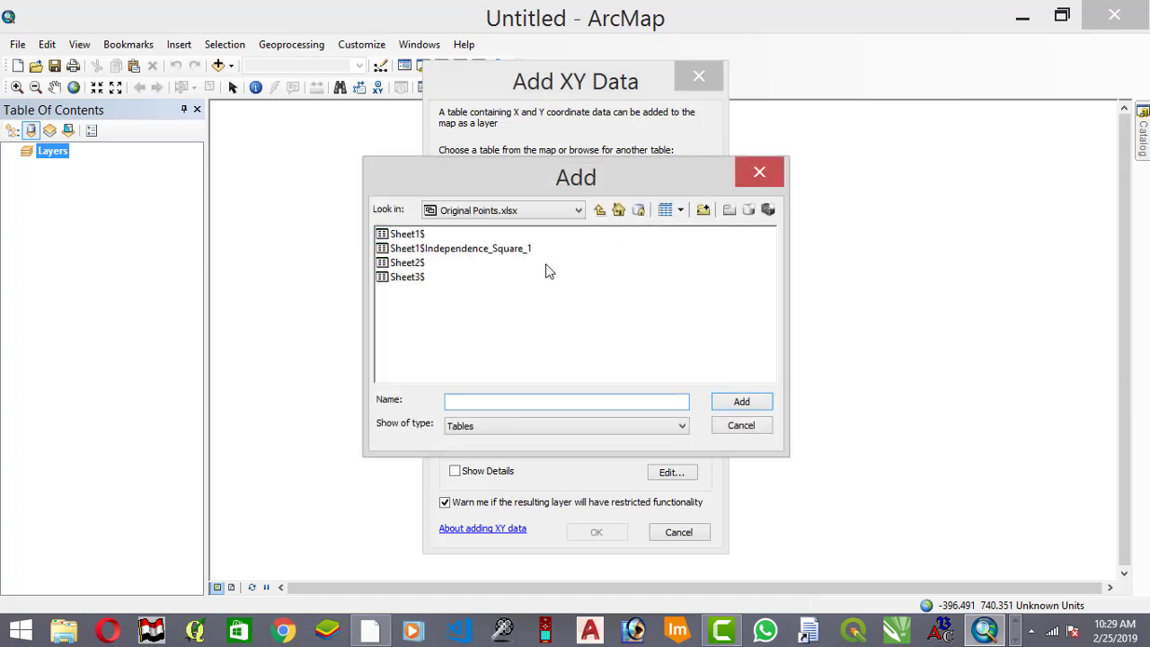
pyautogui.click(406, 262)
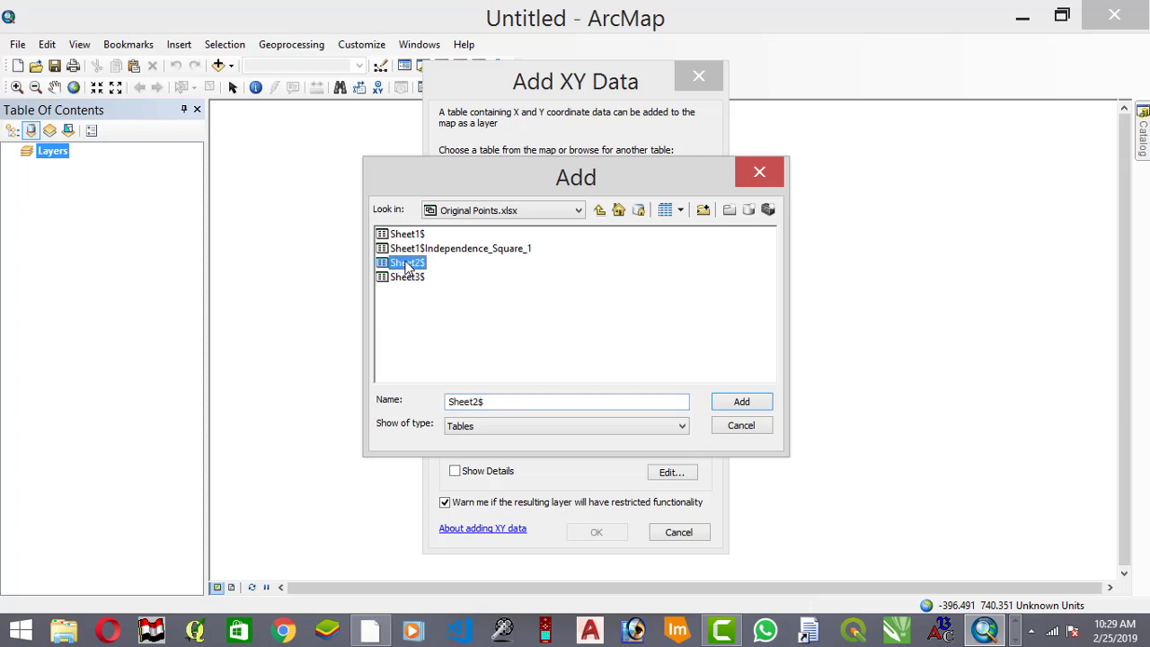
pyautogui.click(753, 402)
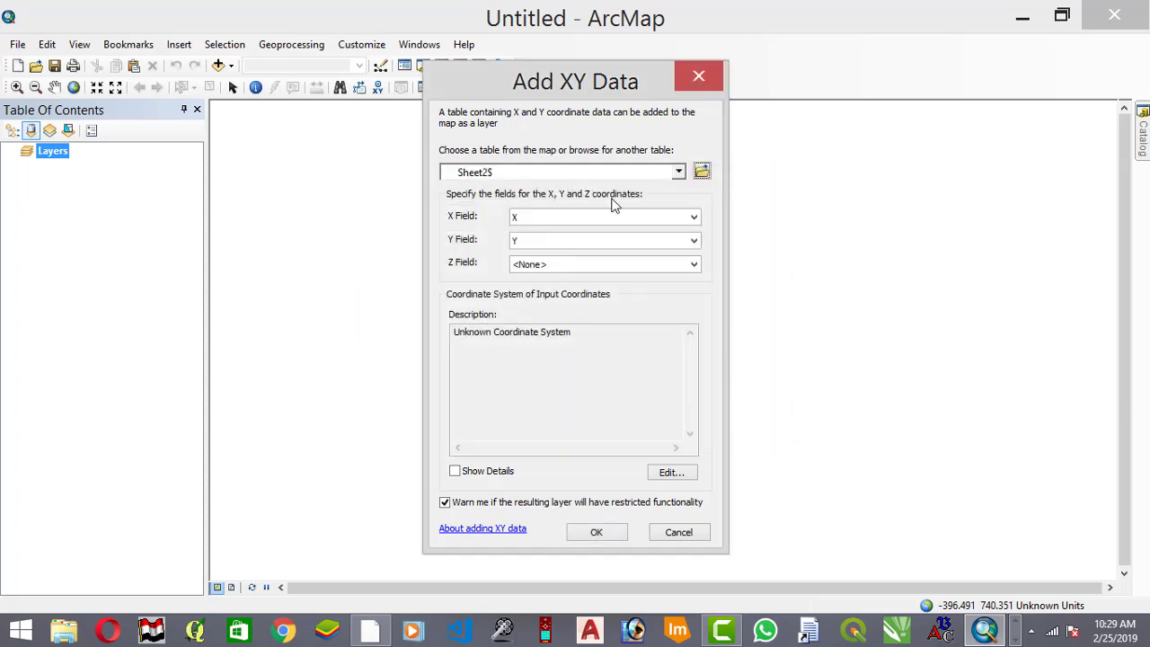
# Assign the WGS 1984 geographic coordinate system to the input coordinates and add the points to the map, accepting the missing Object-ID field.
pyautogui.click(672, 472)
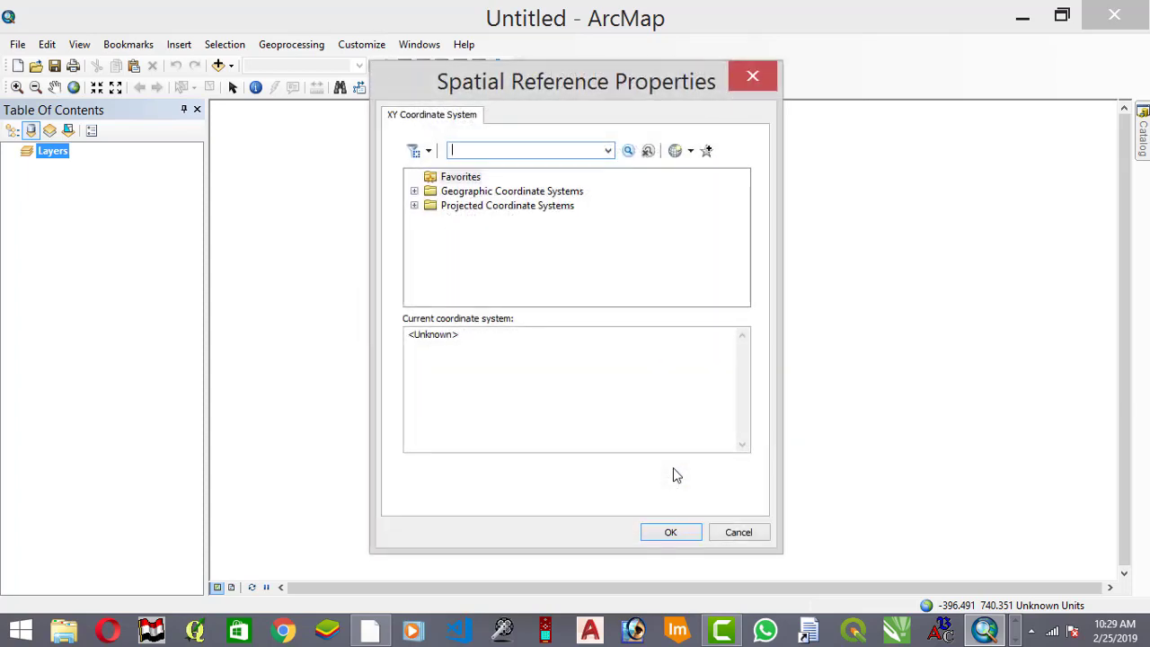
pyautogui.click(476, 194)
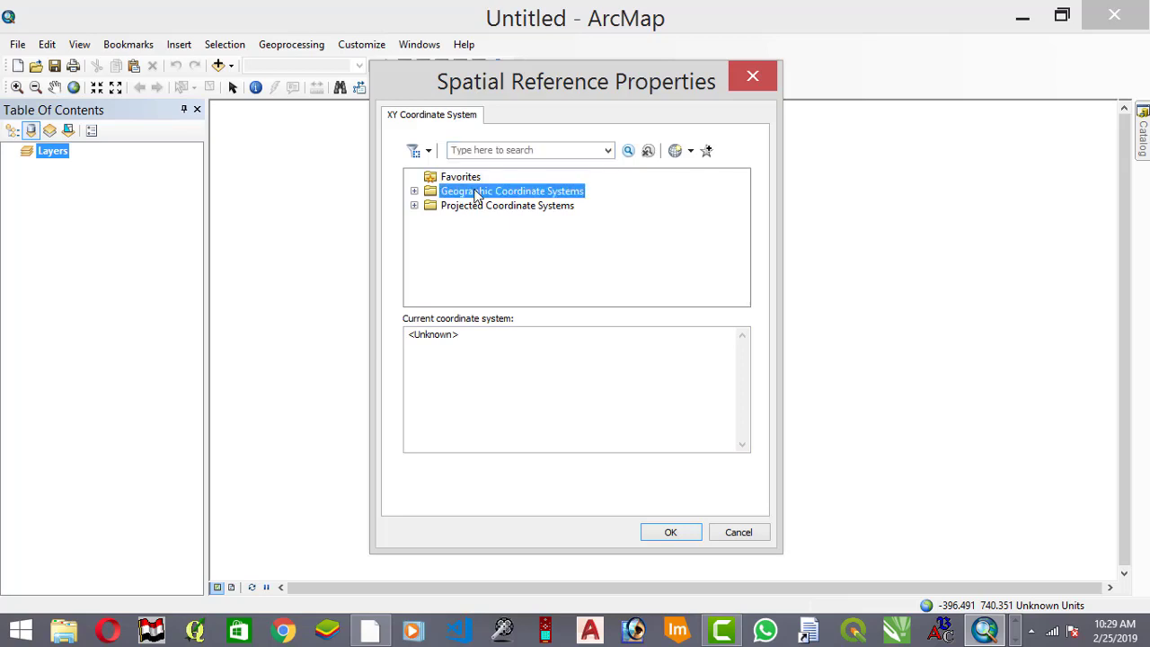
pyautogui.doubleClick(469, 194)
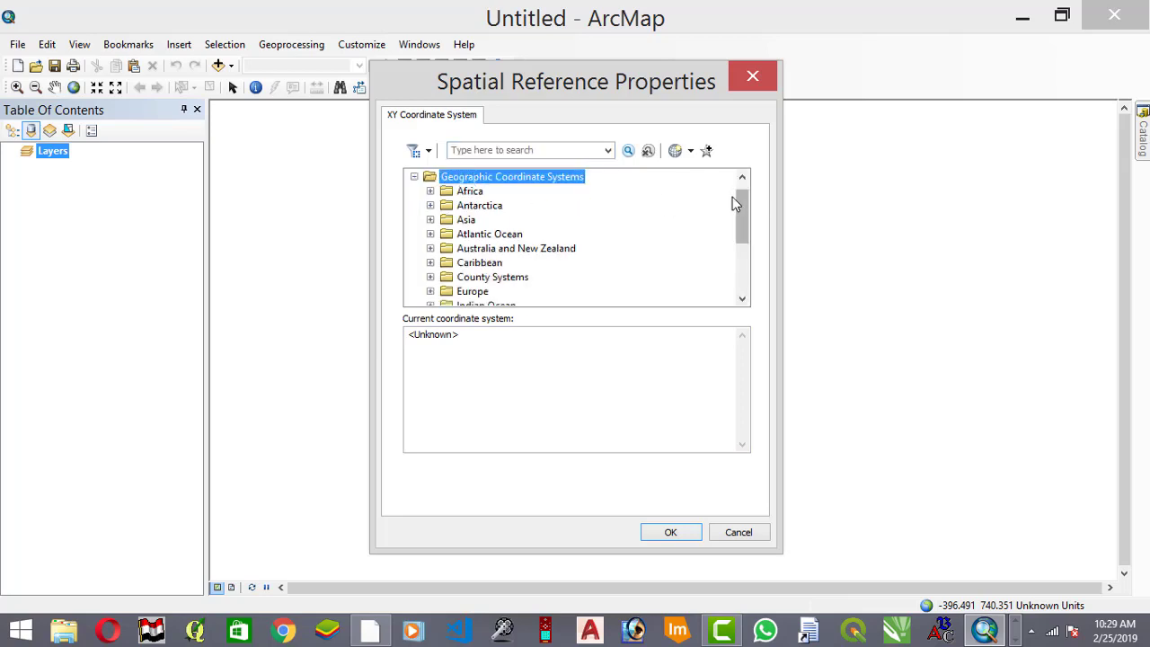
pyautogui.moveTo(732, 197); pyautogui.dragTo(734, 265)
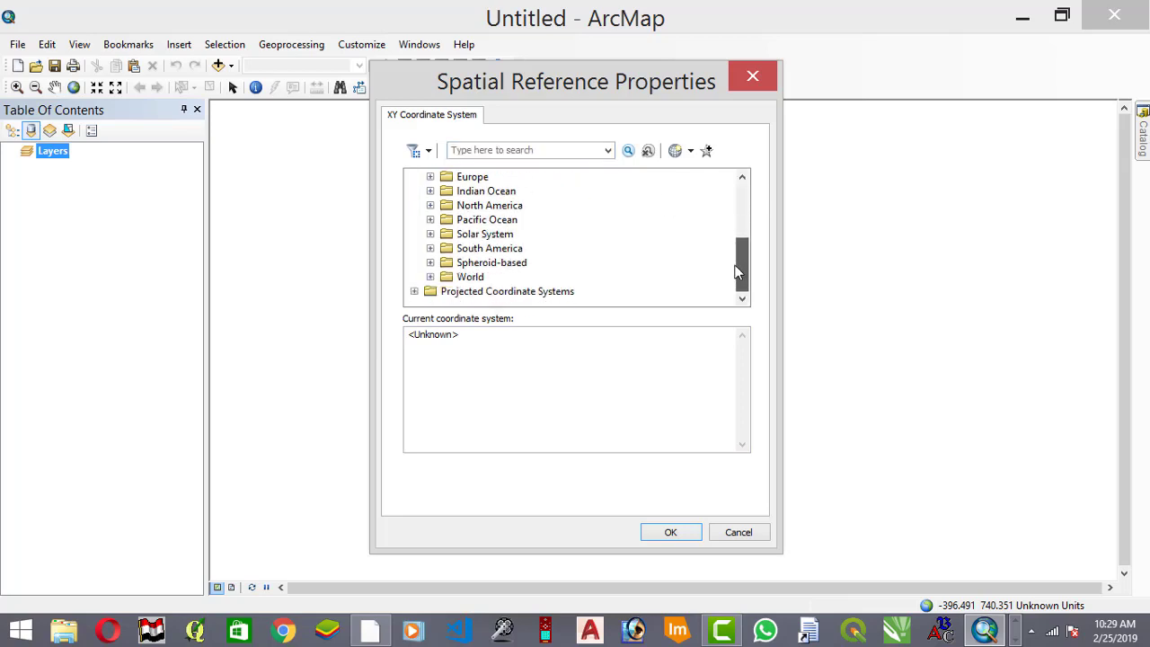
pyautogui.doubleClick(471, 277)
pyautogui.moveTo(741, 234); pyautogui.dragTo(740, 288)
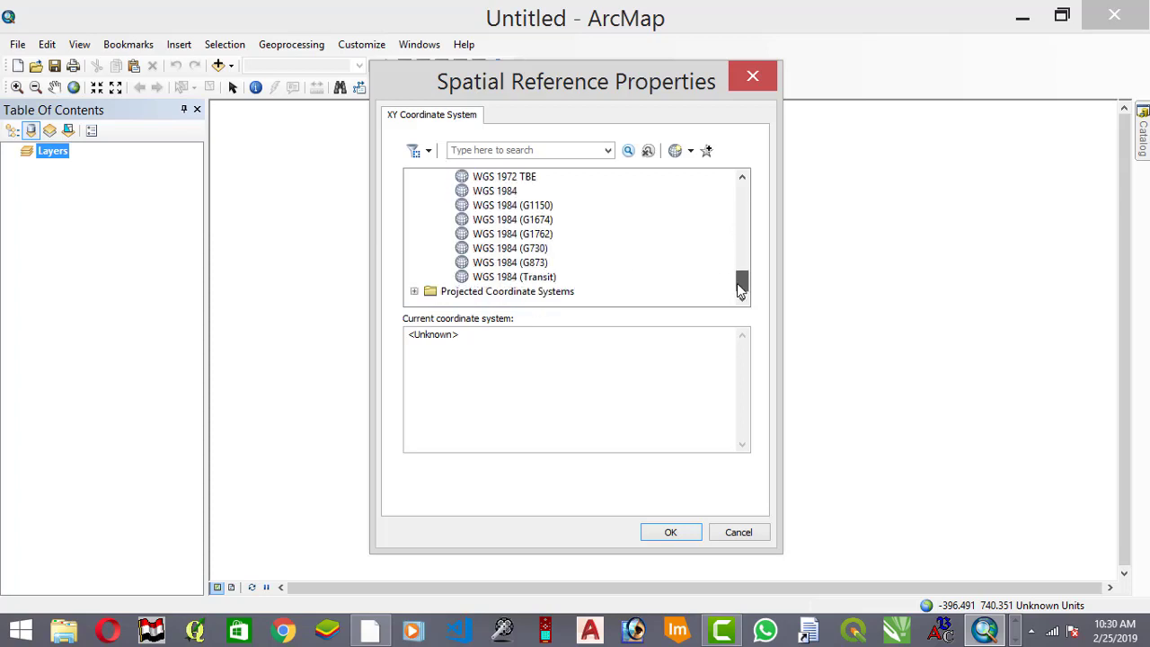
pyautogui.click(493, 195)
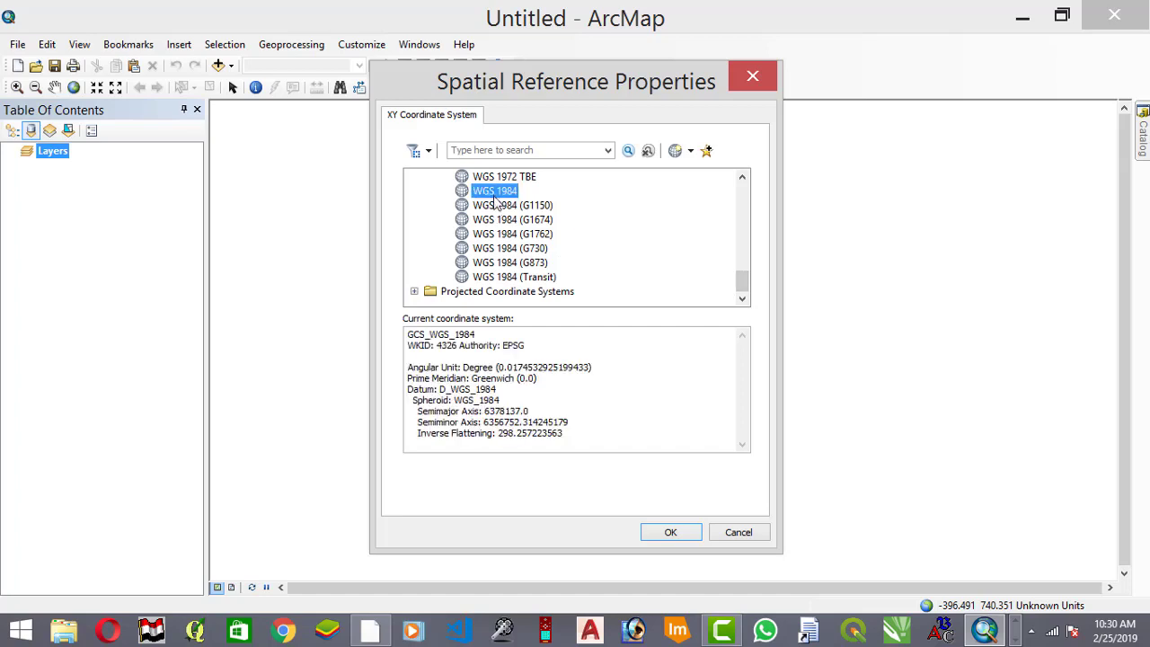
pyautogui.click(671, 532)
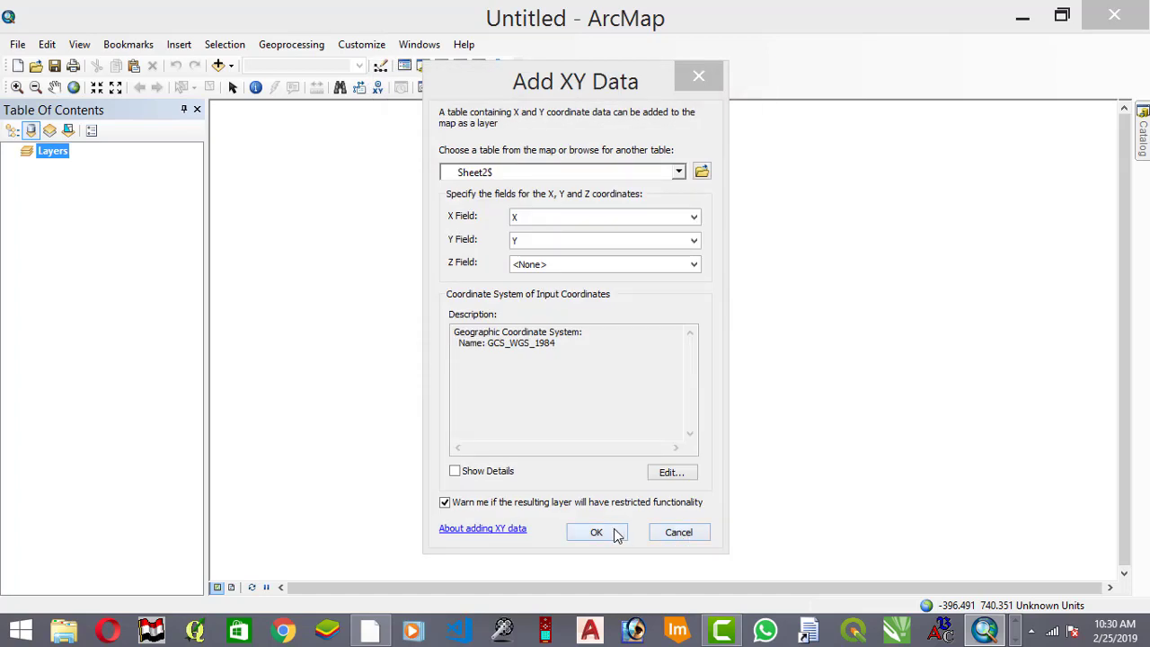
pyautogui.click(616, 533)
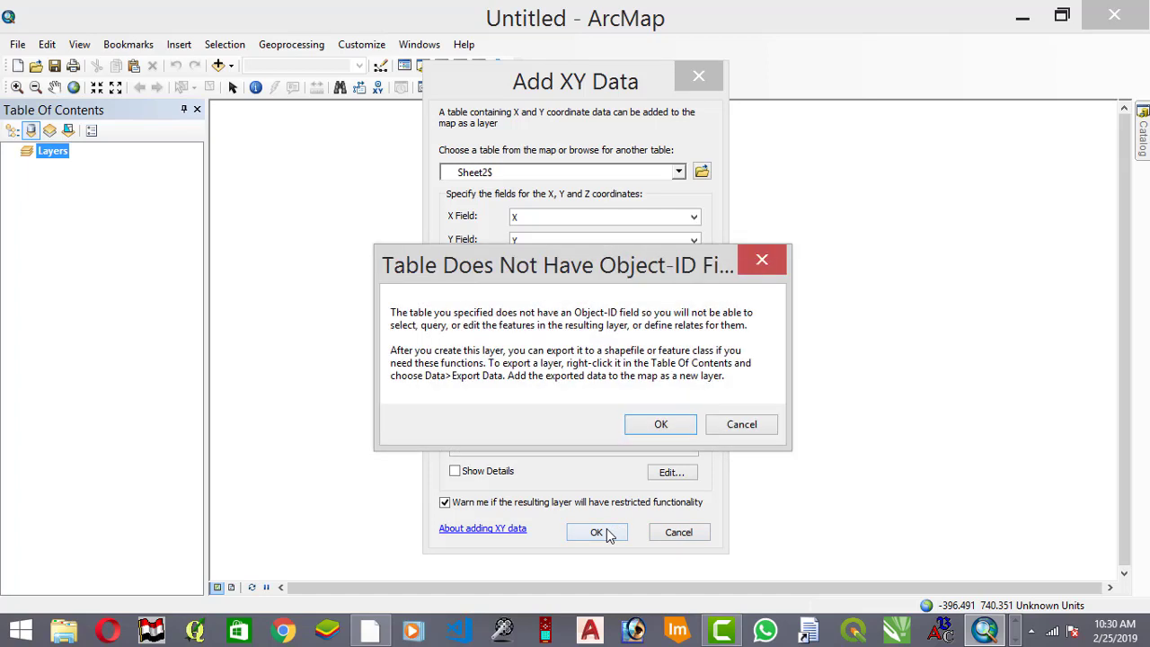
pyautogui.click(688, 422)
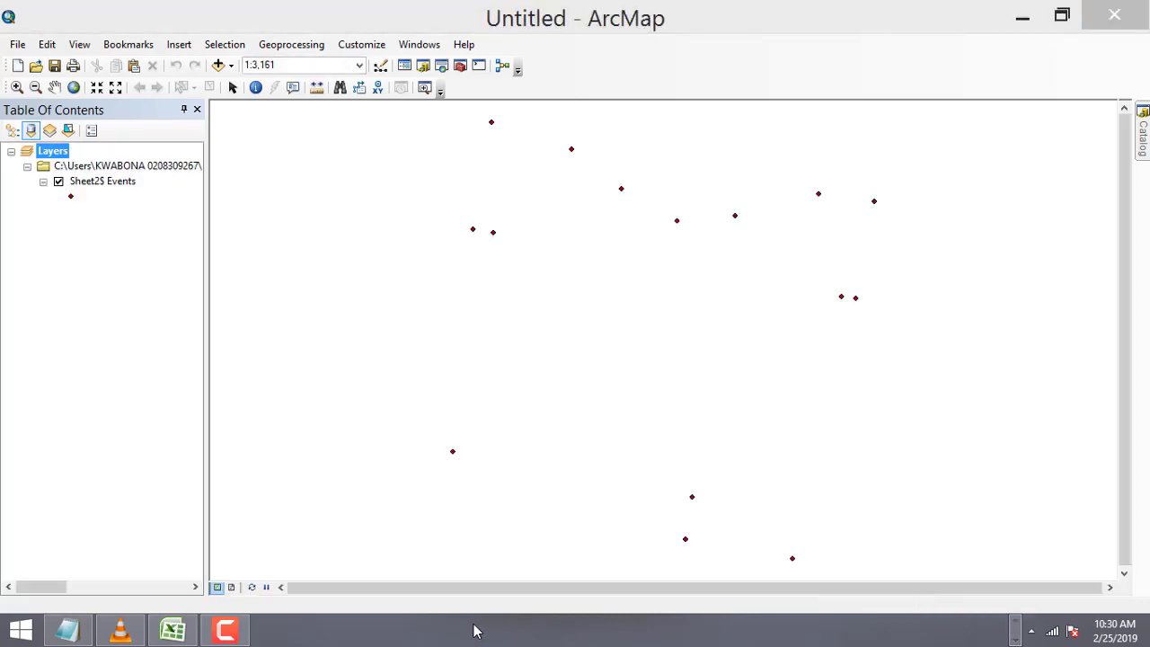
# Start exporting the data of the Sheet2$ Events layer and choose the connected GIS tutorials folder containing Original Points.xlsx as the output location.
pyautogui.click(101, 180)
pyautogui.rightClick(104, 182)
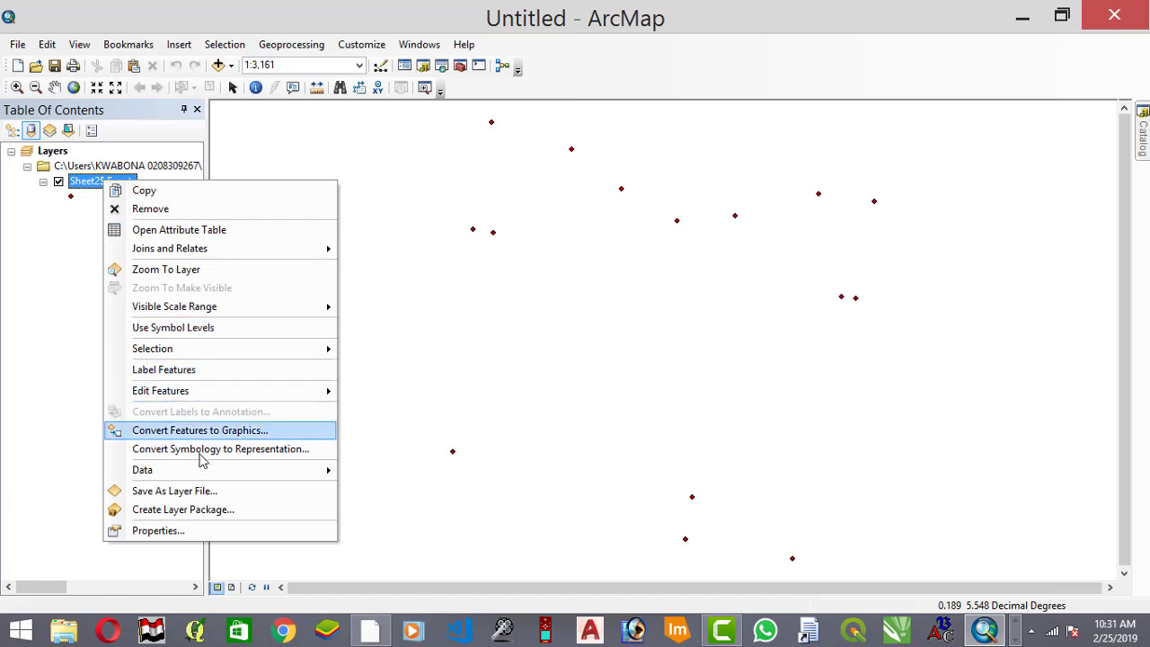
pyautogui.moveTo(207, 470)
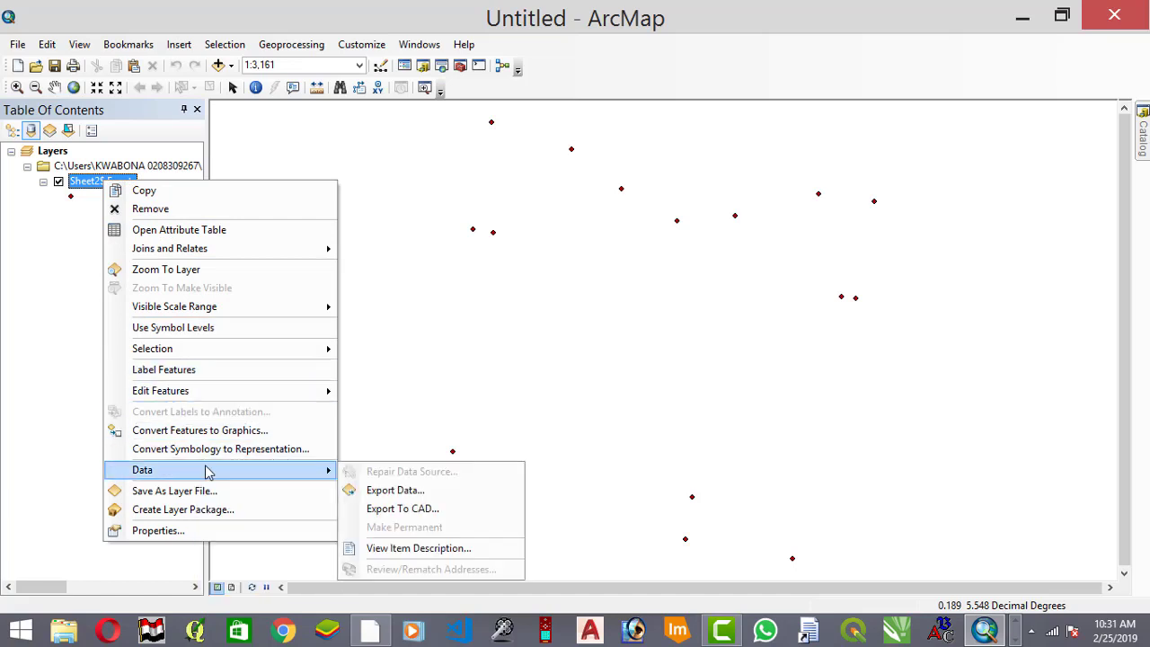
pyautogui.click(482, 500)
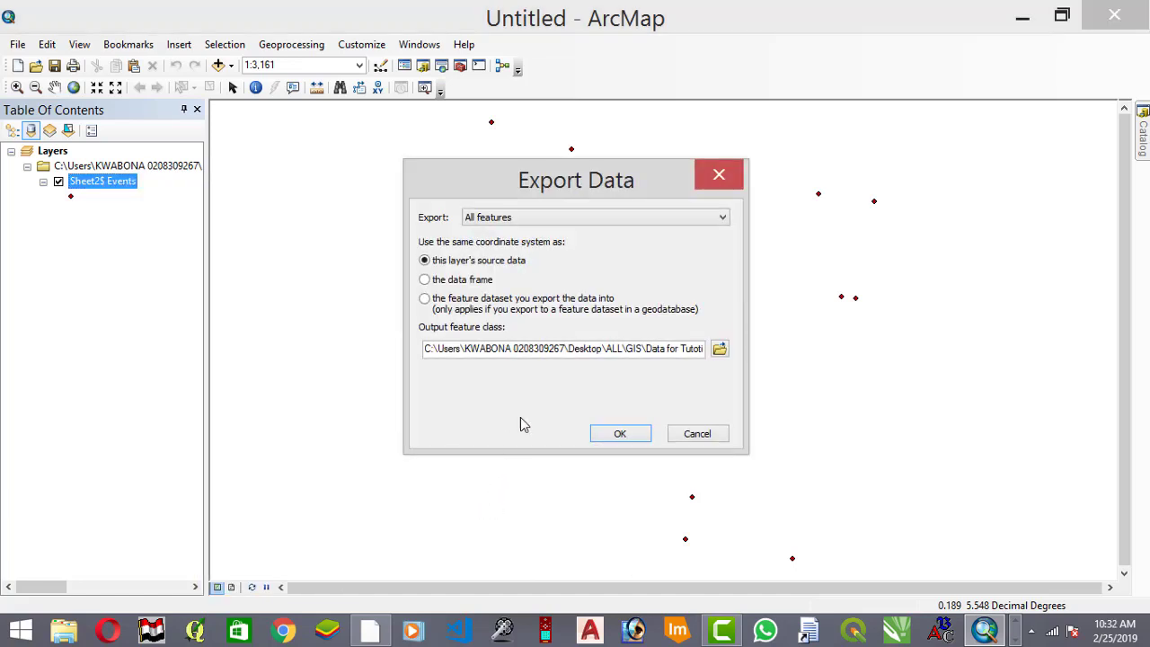
pyautogui.click(721, 350)
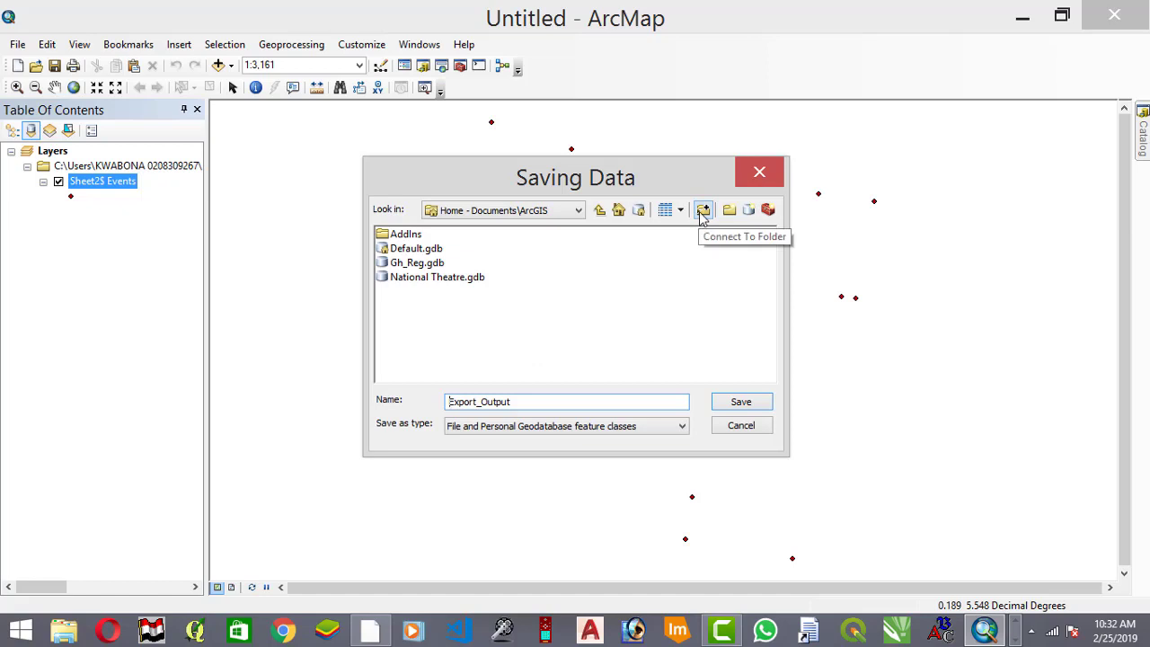
pyautogui.click(599, 209)
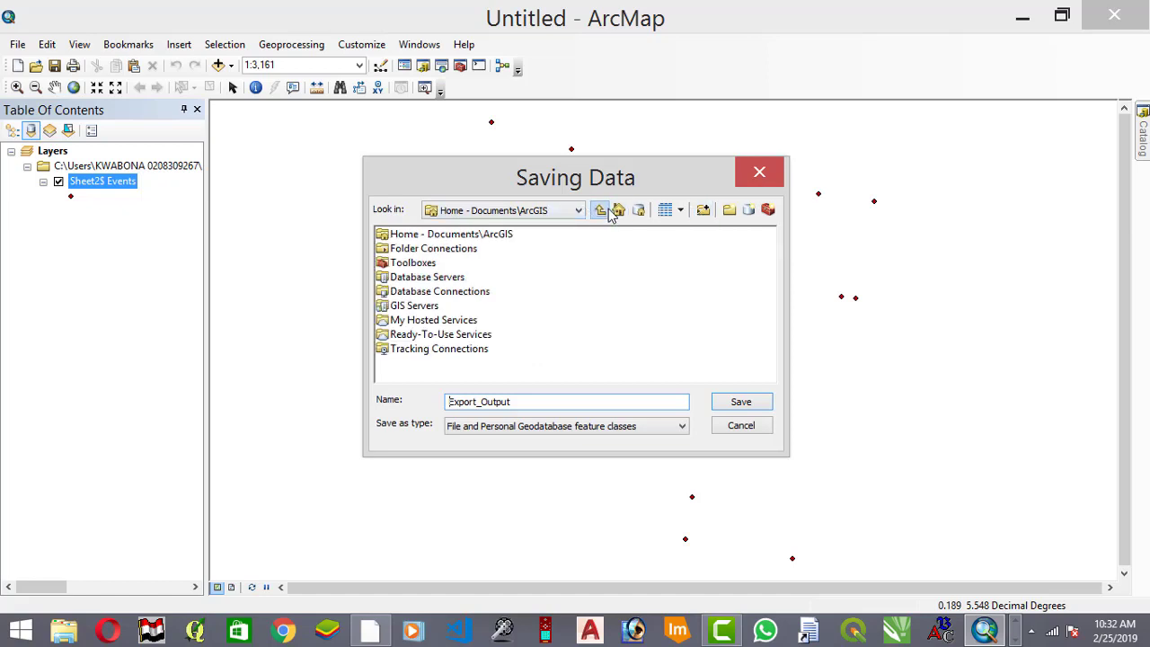
pyautogui.doubleClick(471, 251)
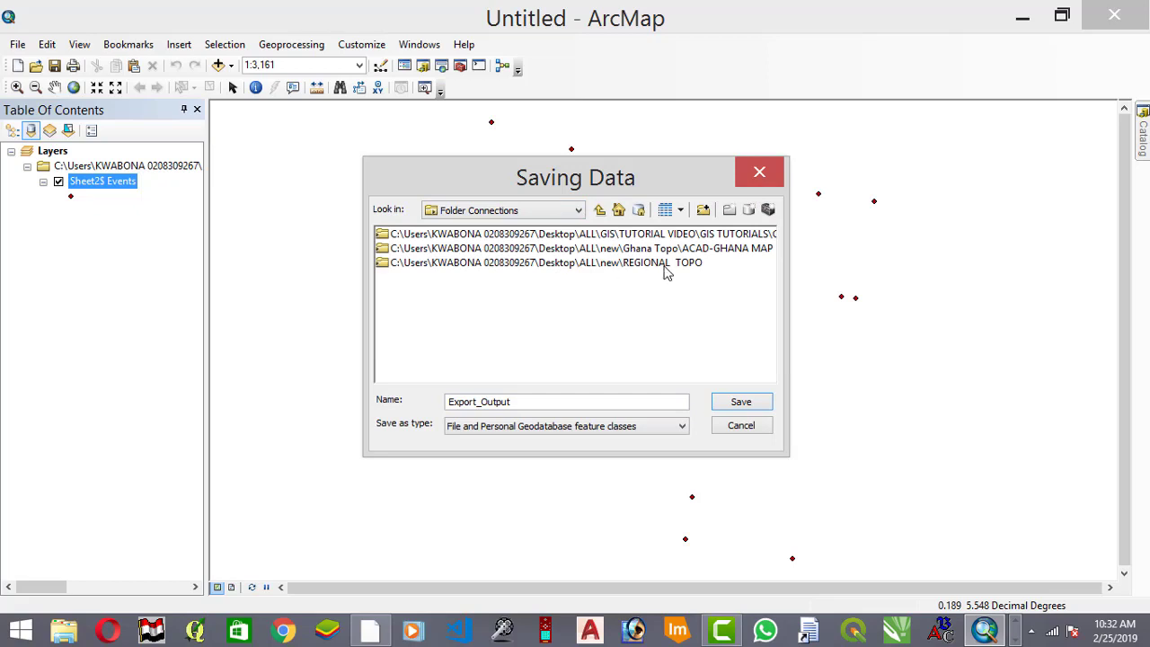
pyautogui.doubleClick(680, 239)
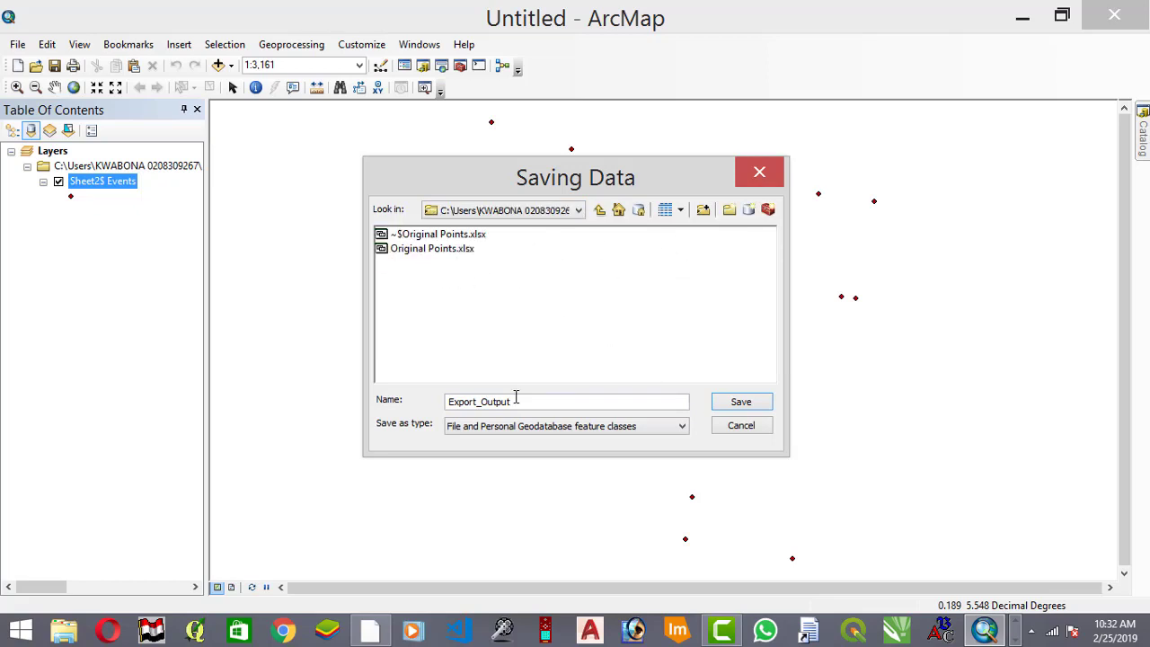
# Name the export output Points and set its type to Shapefile in the chosen folder.
pyautogui.moveTo(518, 403); pyautogui.dragTo(443, 401)
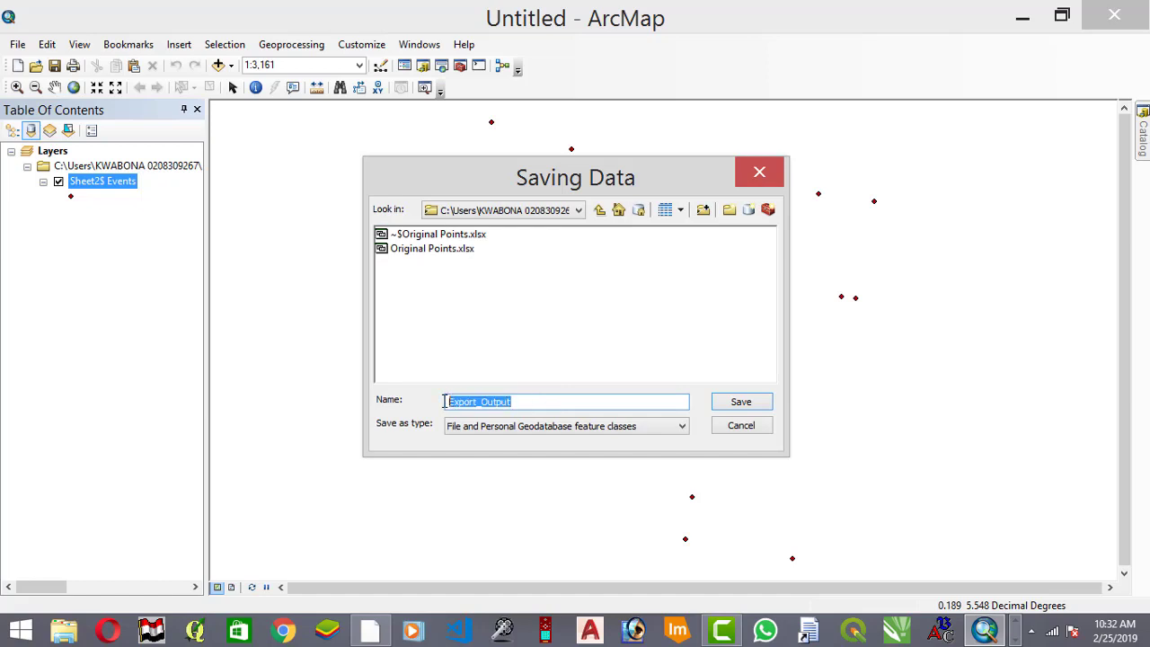
pyautogui.write('Points-')
pyautogui.click(656, 428)
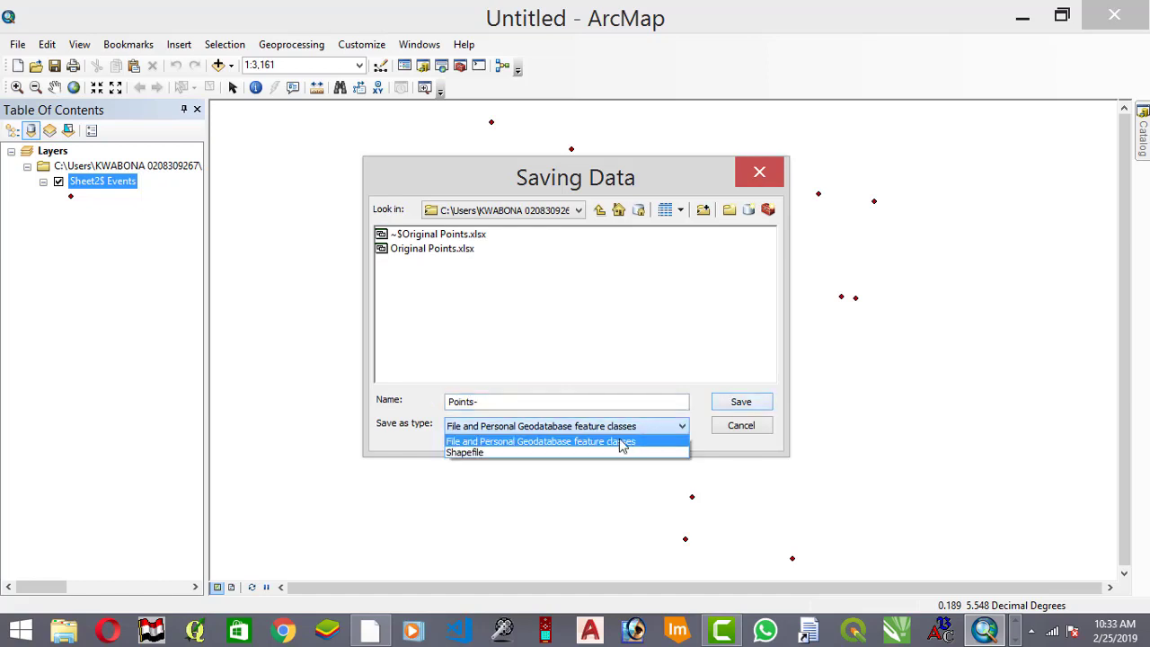
pyautogui.click(564, 453)
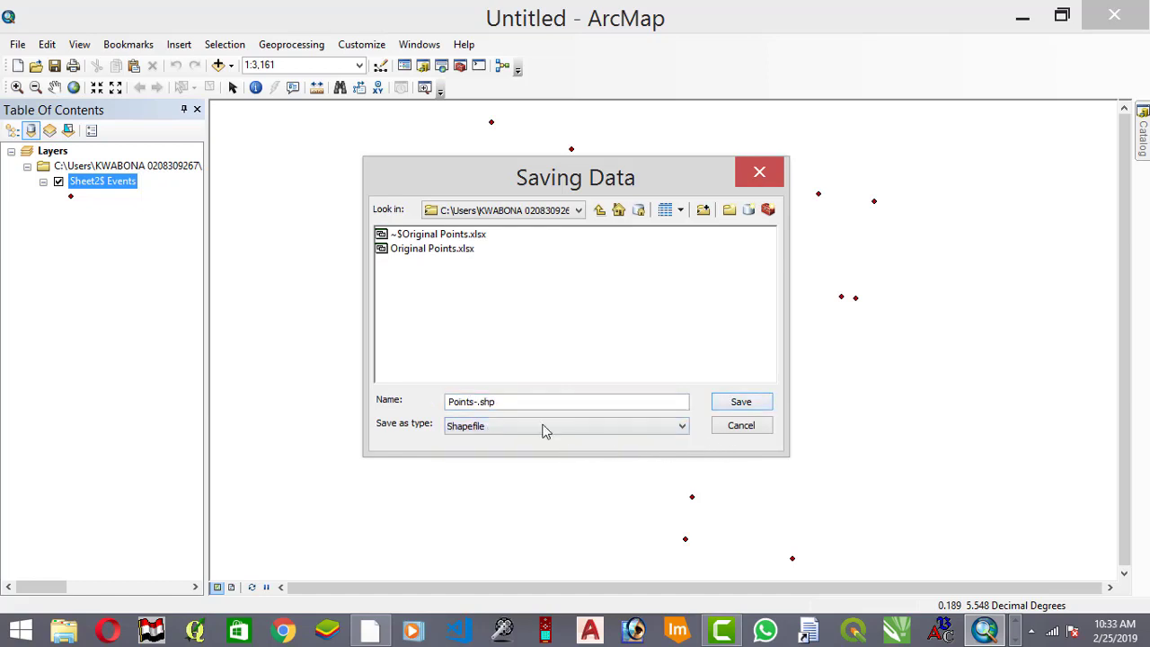
pyautogui.click(483, 403)
pyautogui.press('BackSpace')
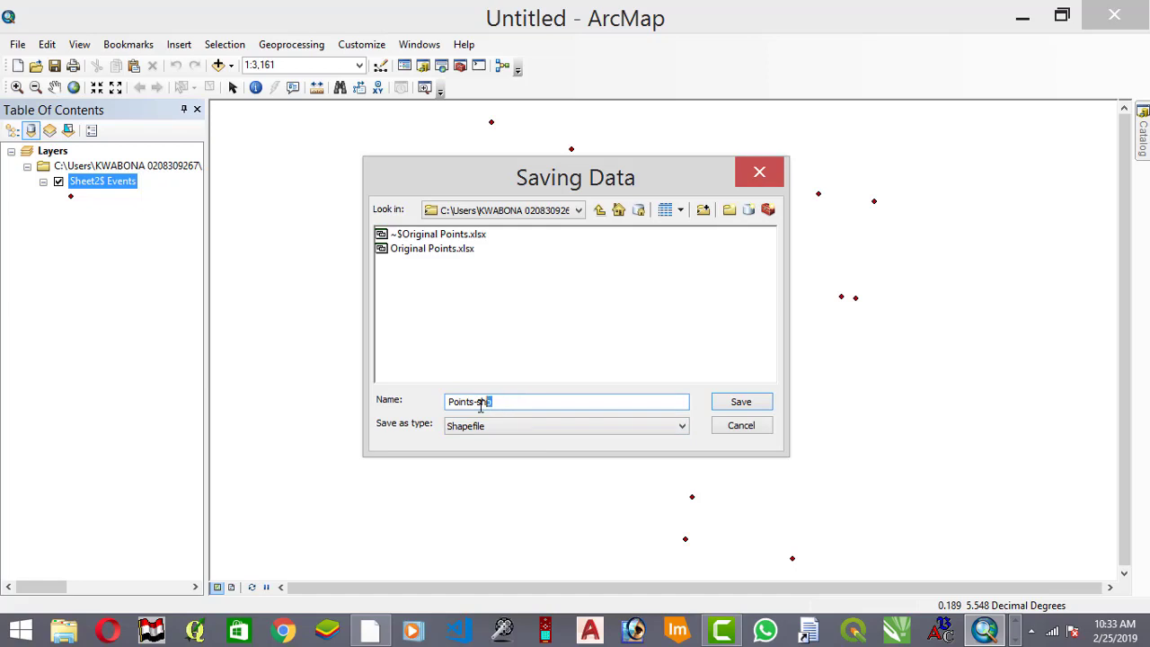
pyautogui.press('BackSpace')
pyautogui.click(742, 402)
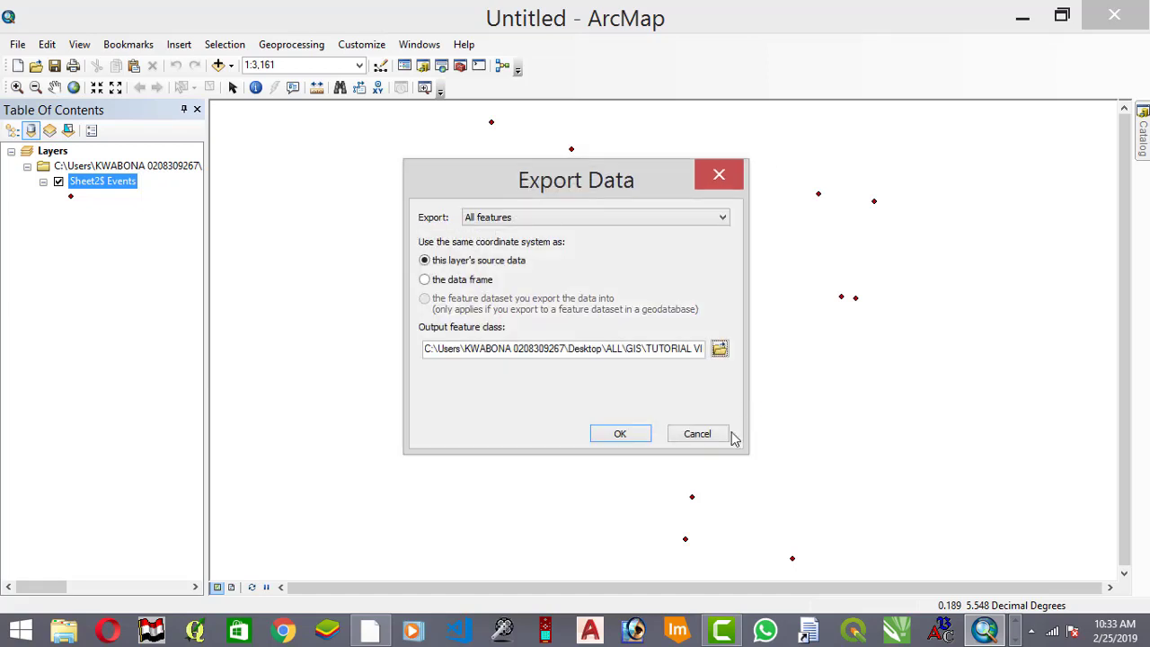
# Run the export, replacing the Original Points.xlsx event layer on the map with the exported Points layer.
pyautogui.click(617, 433)
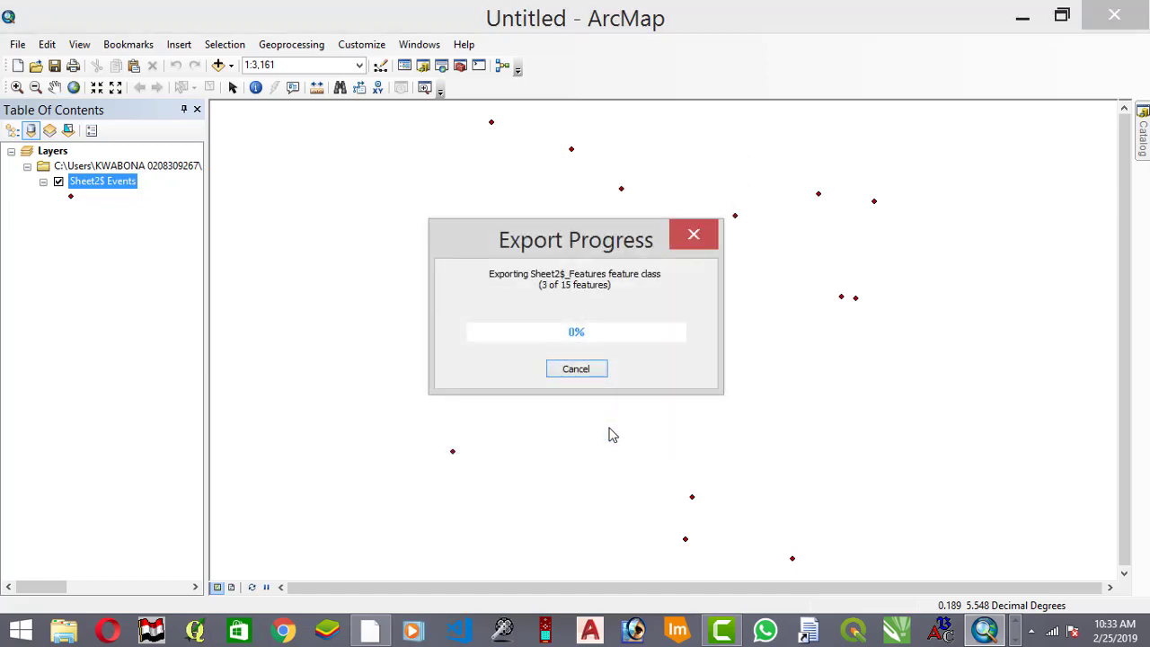
pyautogui.click(627, 403)
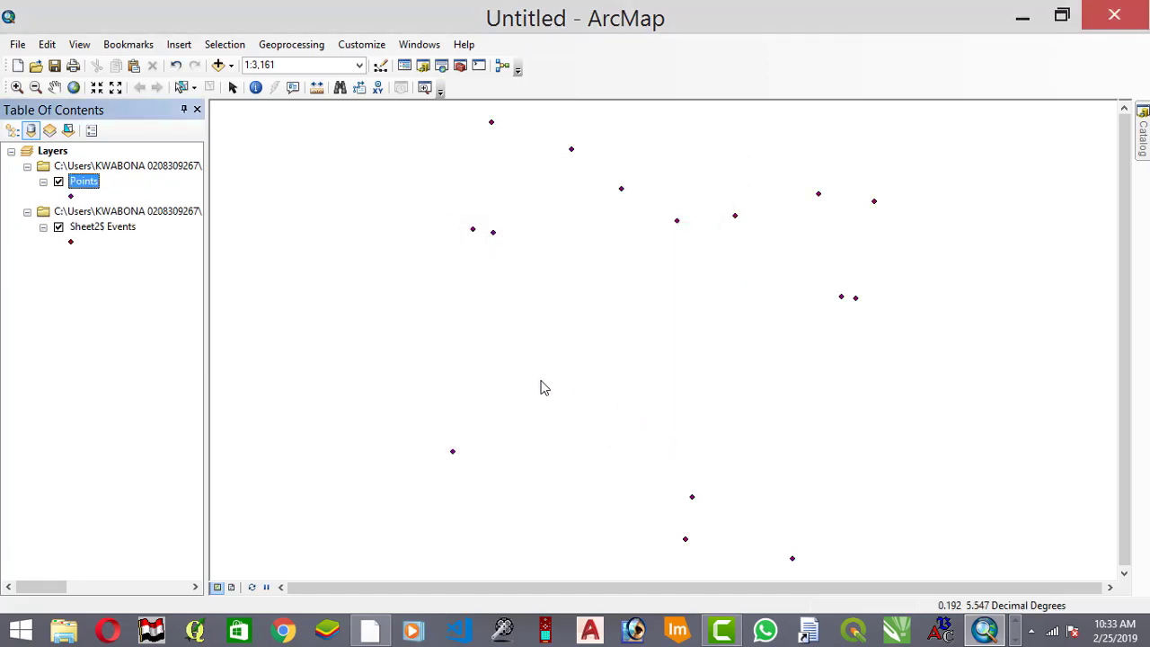
pyautogui.rightClick(113, 213)
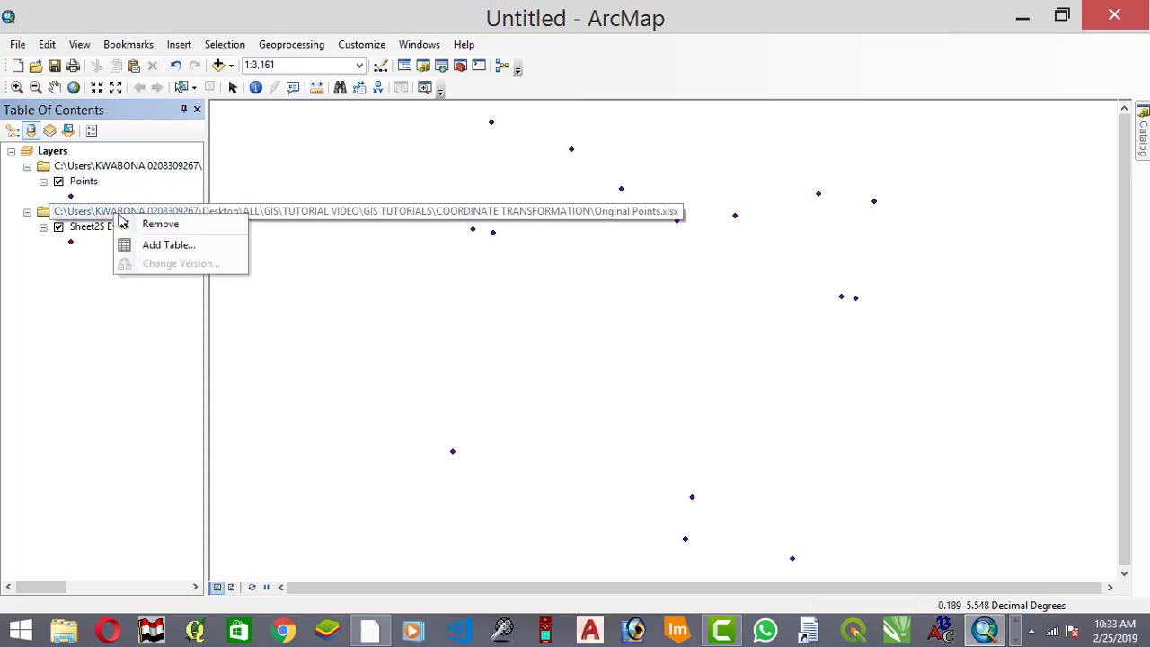
pyautogui.click(180, 224)
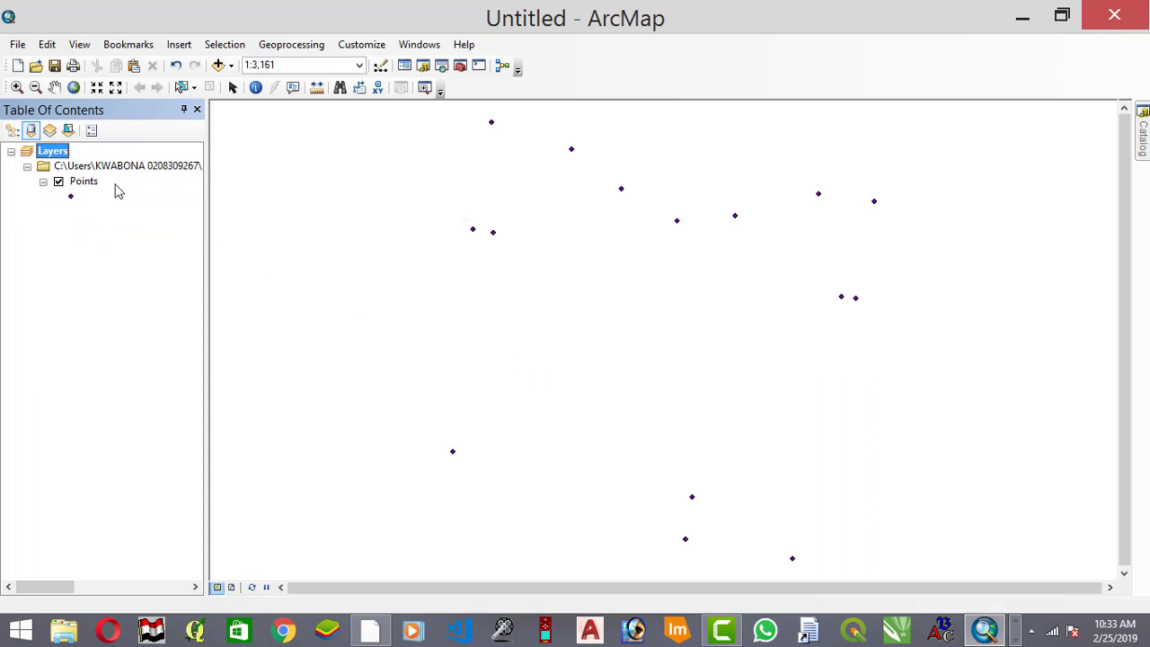
# Open the attribute table of the Points layer and examine its FID, Shape, X and Y columns.
pyautogui.rightClick(83, 183)
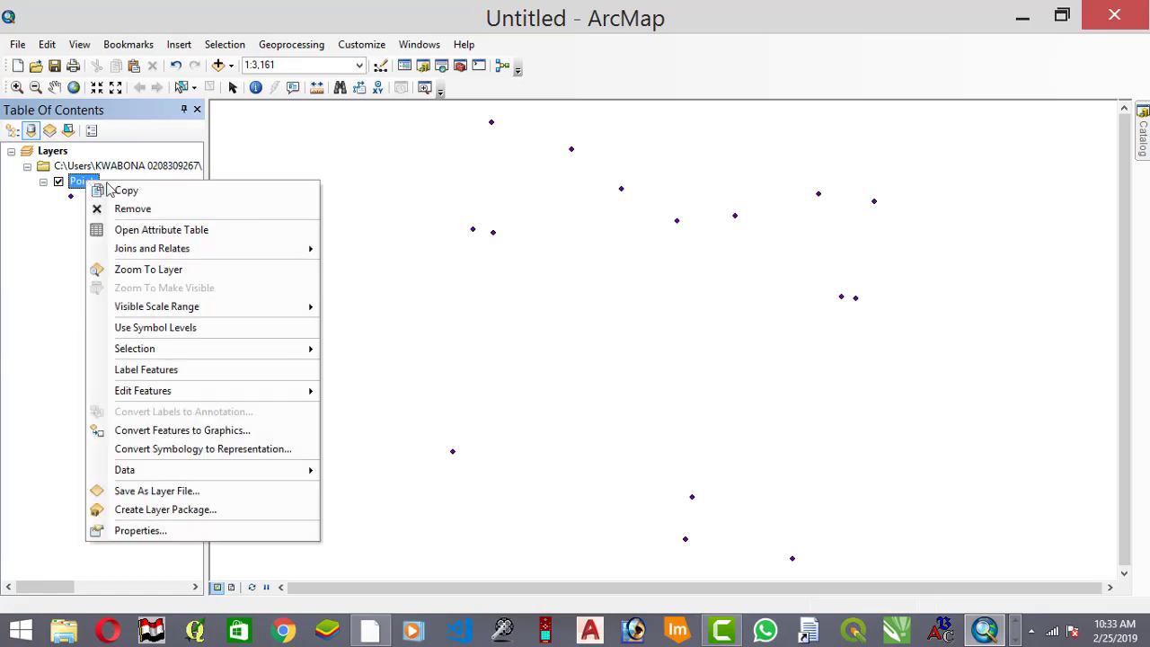
pyautogui.click(171, 230)
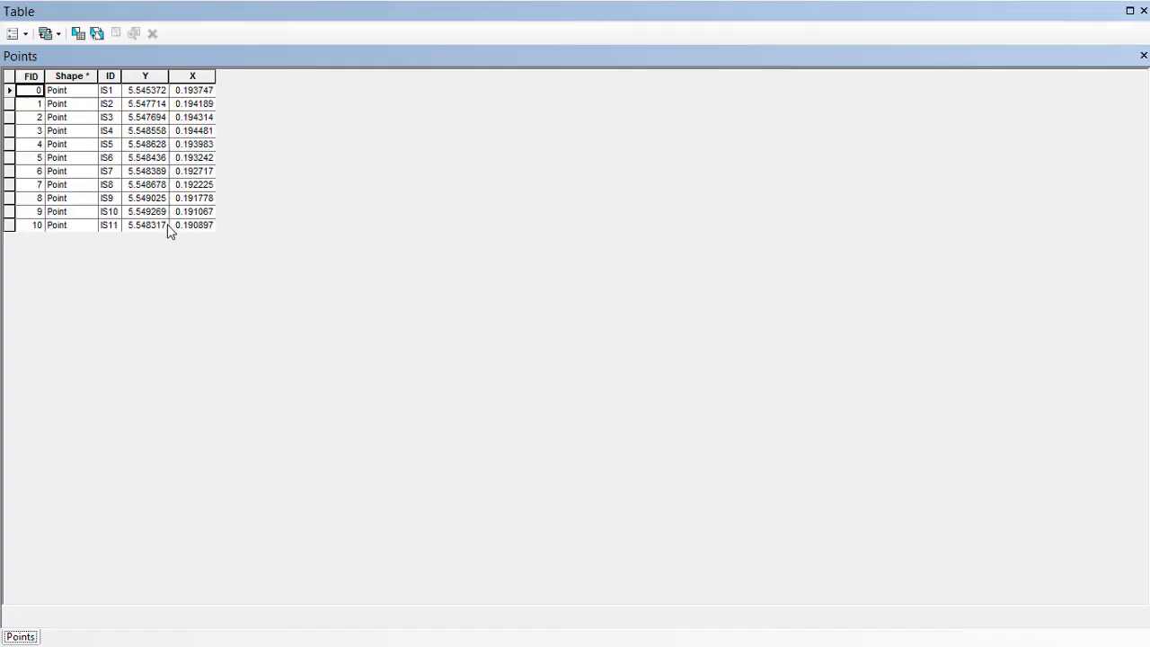
pyautogui.click(27, 76)
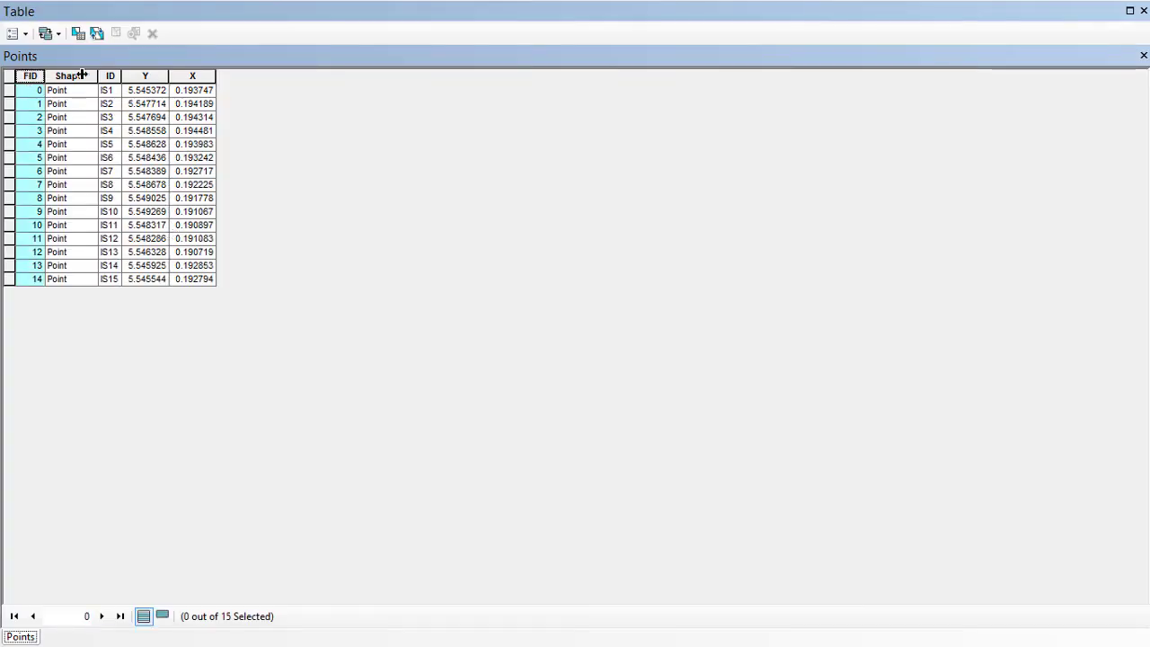
pyautogui.click(78, 76)
pyautogui.click(190, 75)
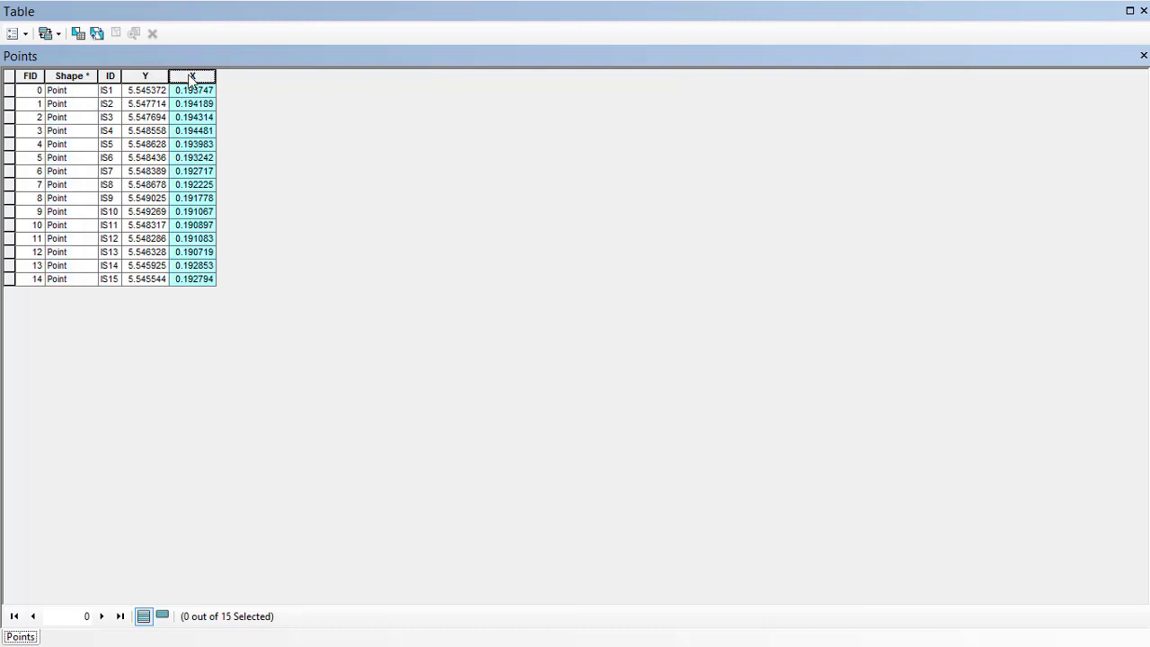
pyautogui.click(143, 76)
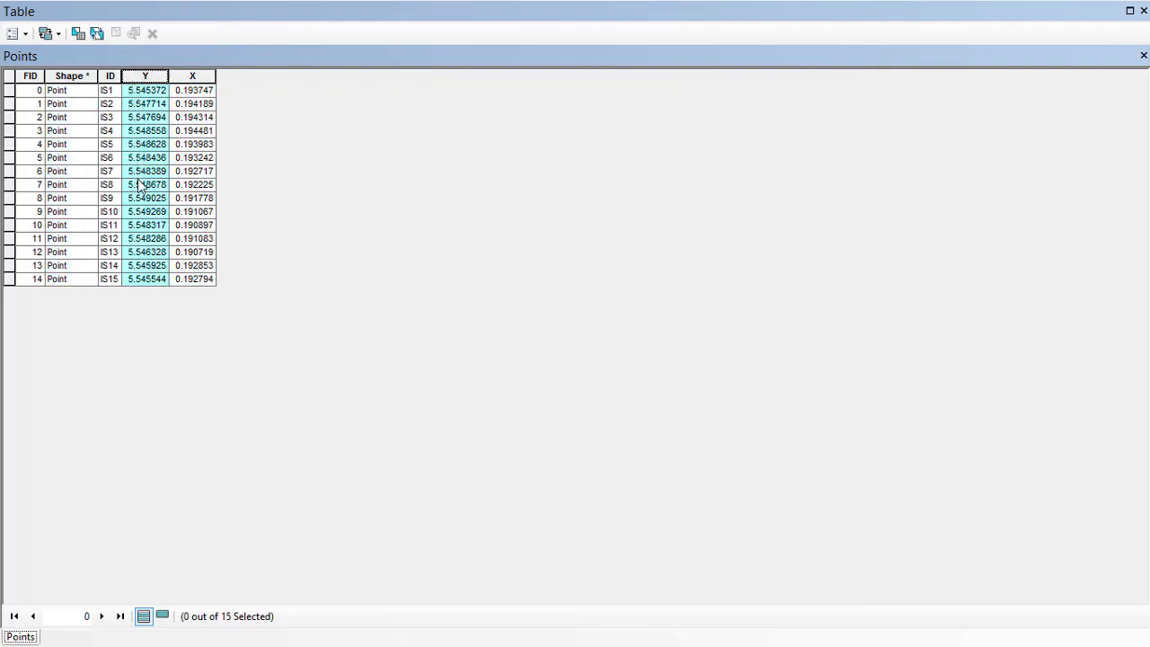
pyautogui.click(133, 89)
# Add a Text field named Latittude with a length of 20 to the Points table.
pyautogui.click(24, 35)
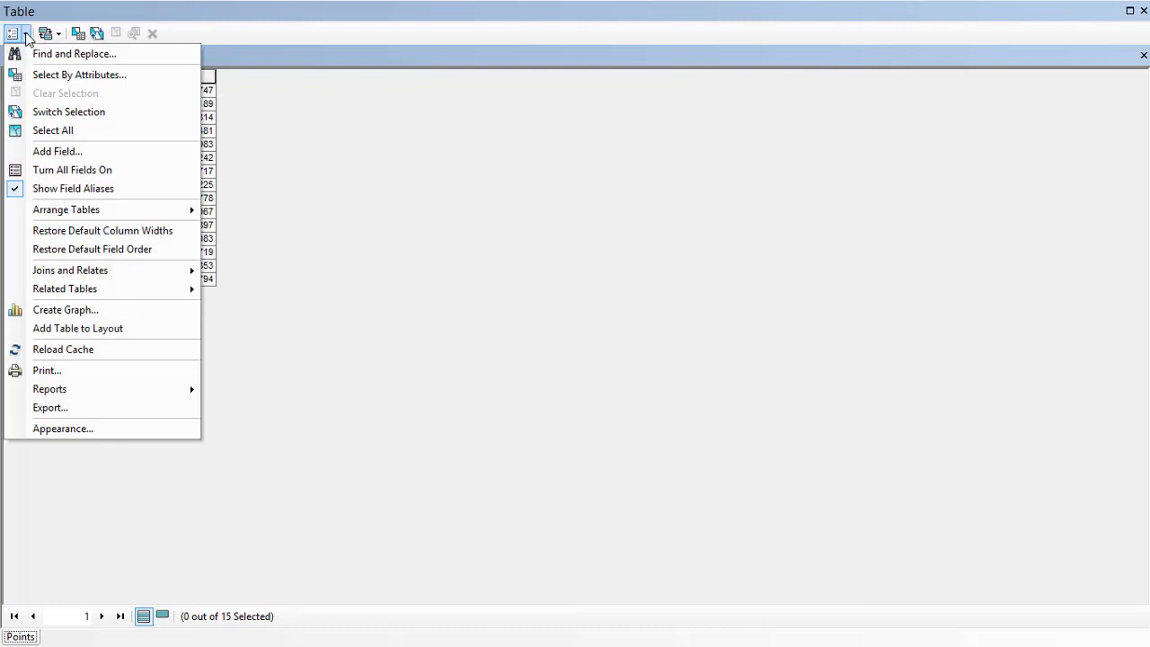
pyautogui.click(94, 154)
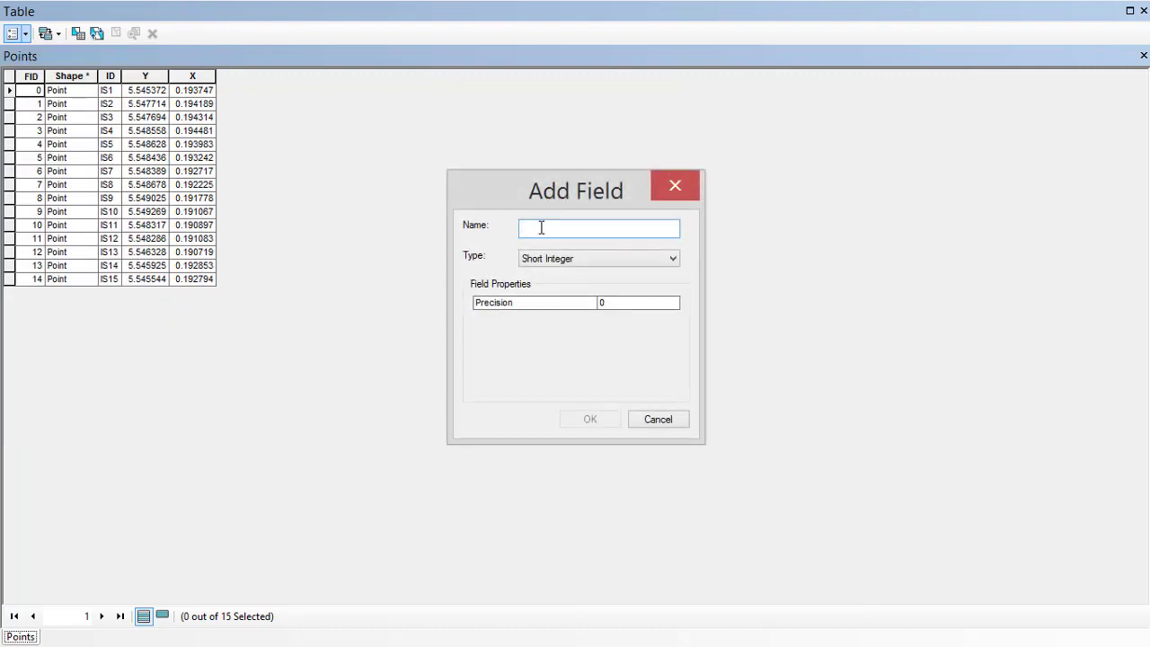
pyautogui.write('Latittude')
pyautogui.click(643, 263)
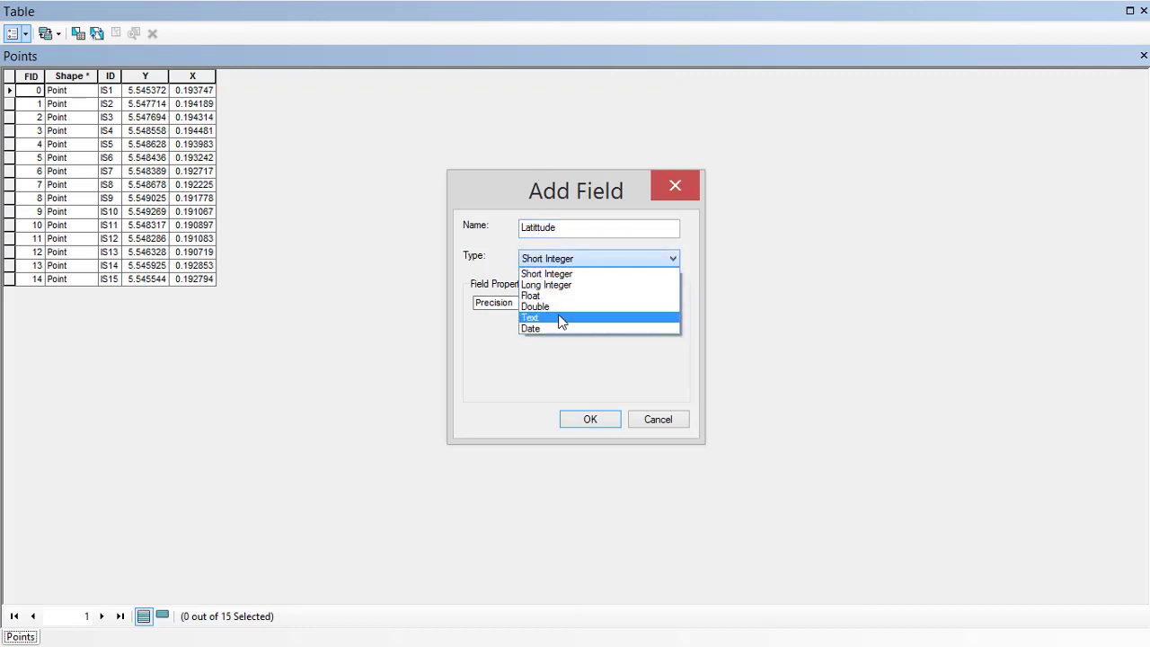
pyautogui.click(559, 318)
pyautogui.click(629, 303)
pyautogui.click(629, 303)
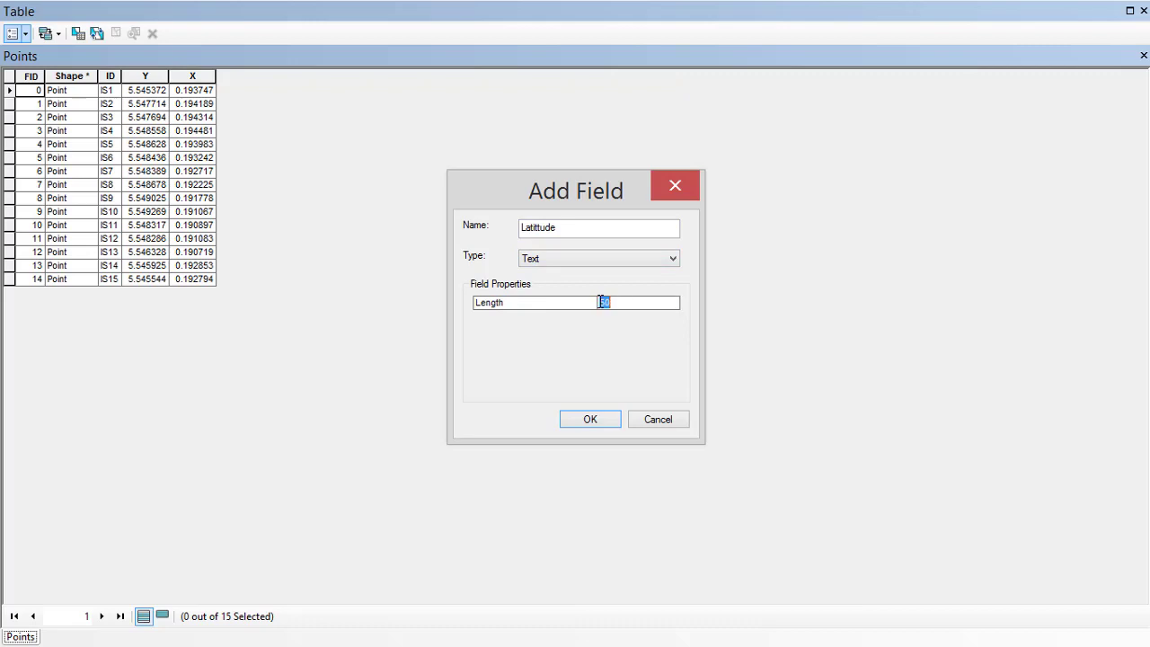
pyautogui.write('20')
pyautogui.click(588, 419)
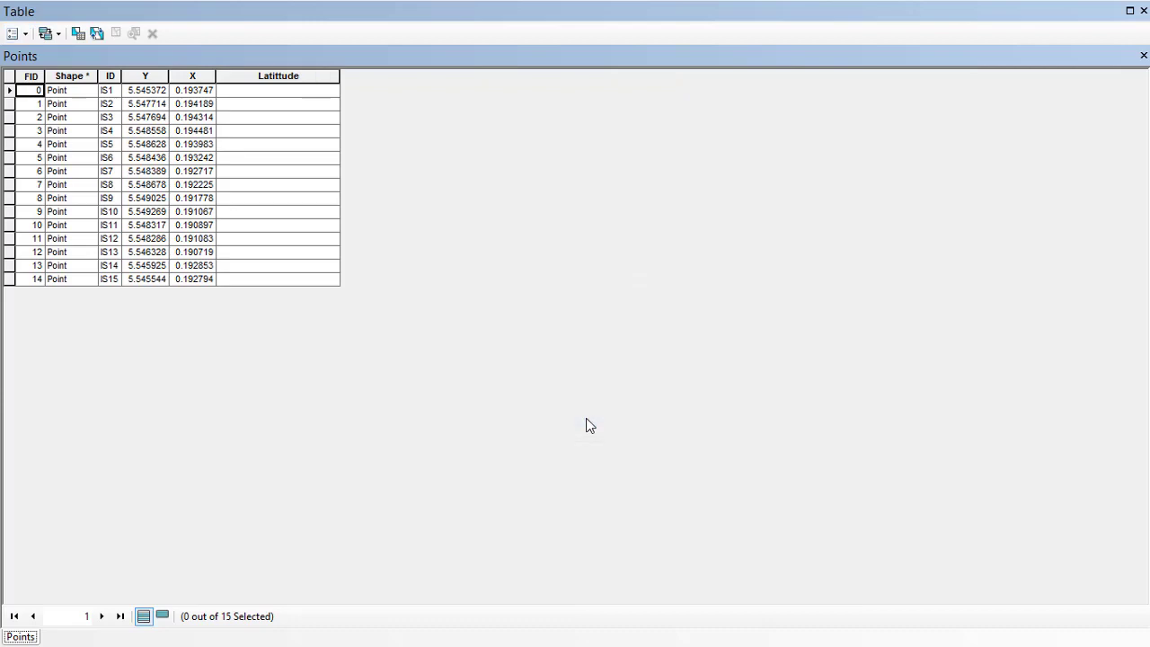
# Add a Text field named Longitude to the Points table.
pyautogui.click(12, 33)
pyautogui.click(56, 151)
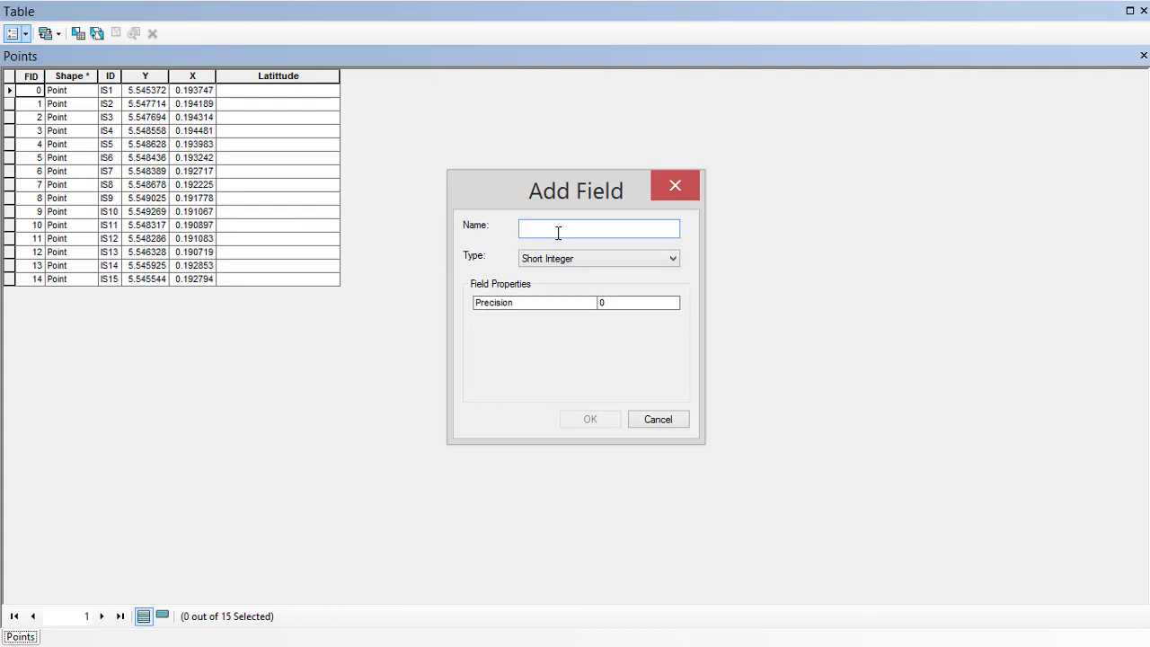
pyautogui.write('Longitude')
pyautogui.click(596, 263)
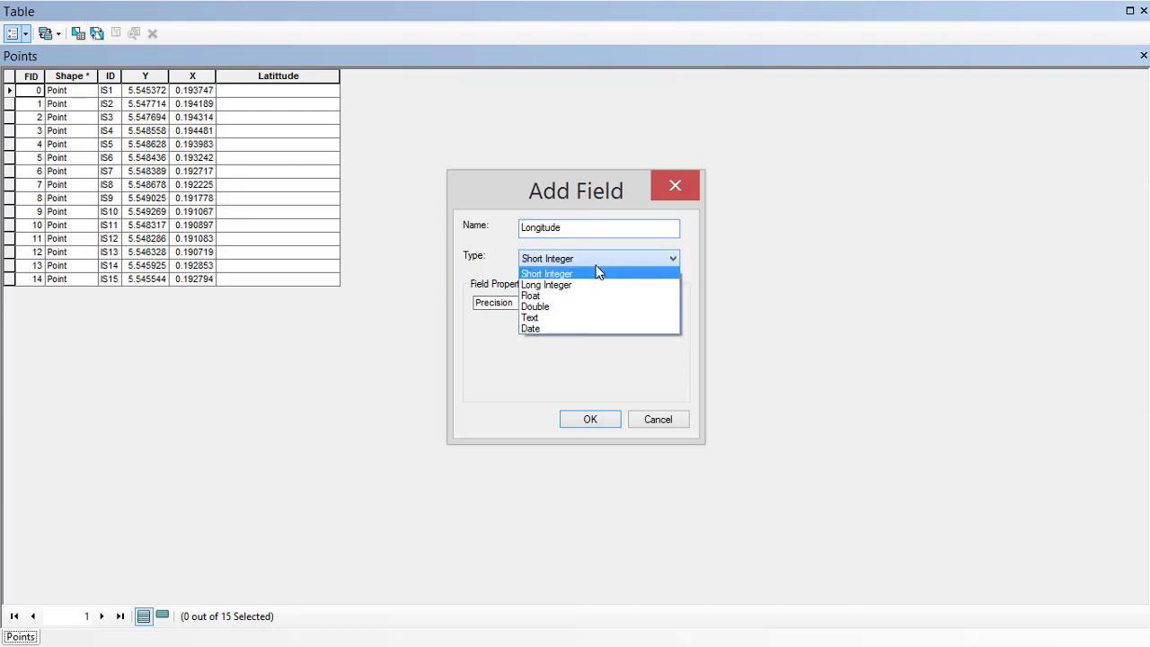
pyautogui.click(551, 316)
pyautogui.click(611, 305)
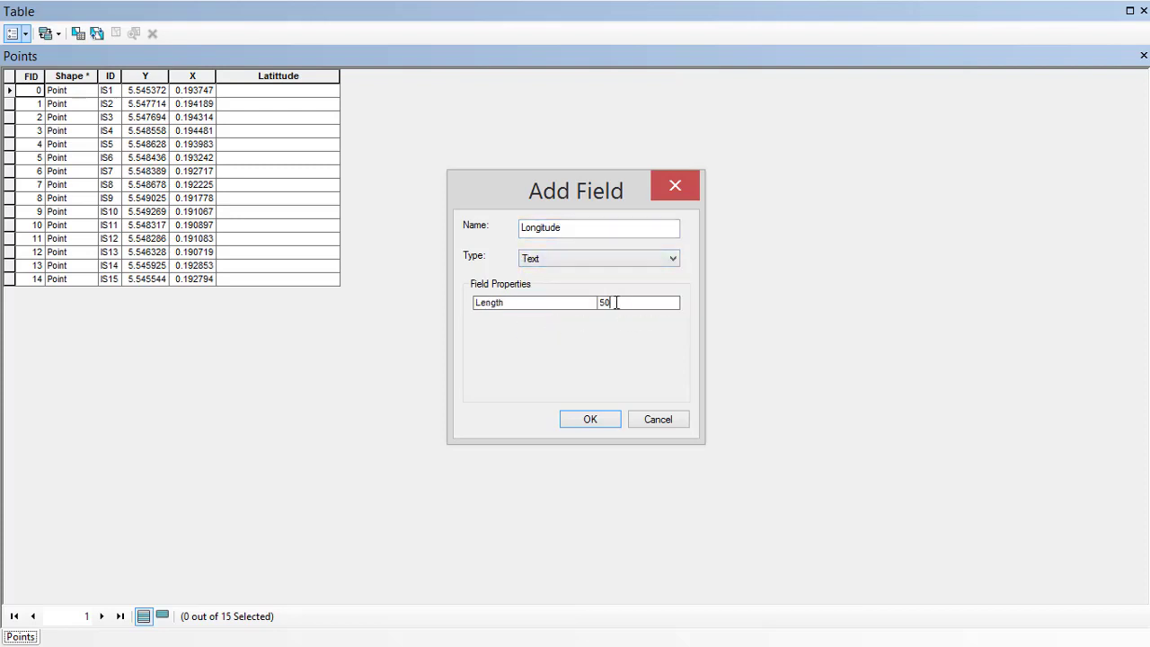
pyautogui.moveTo(613, 305); pyautogui.dragTo(589, 304)
pyautogui.click(598, 420)
# Calculate the Latittude field's geometry as the Y Coordinate of Point in Degrees Minutes Seconds, using the data source's coordinate system.
pyautogui.click(277, 77)
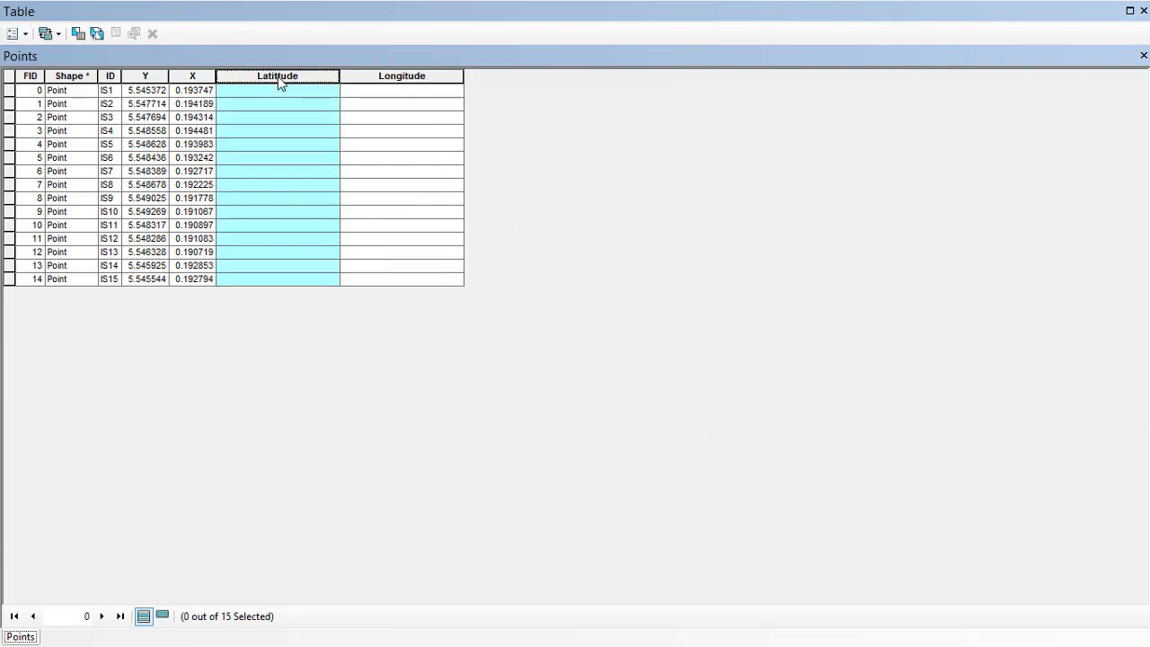
pyautogui.rightClick(278, 78)
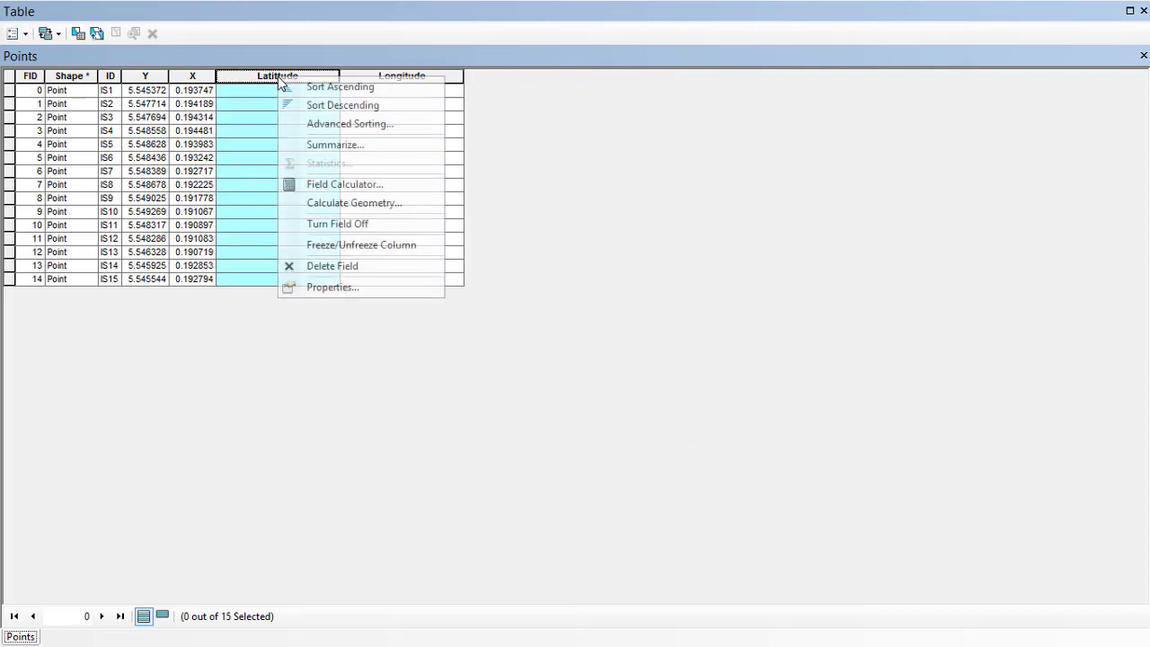
pyautogui.click(332, 205)
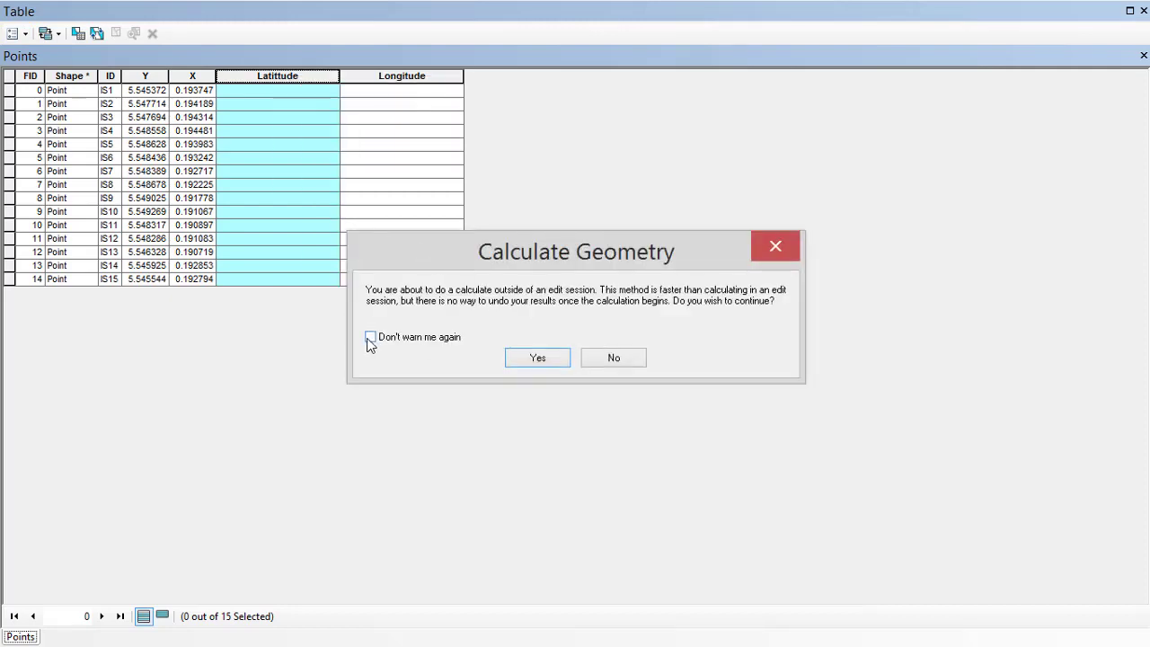
pyautogui.click(537, 358)
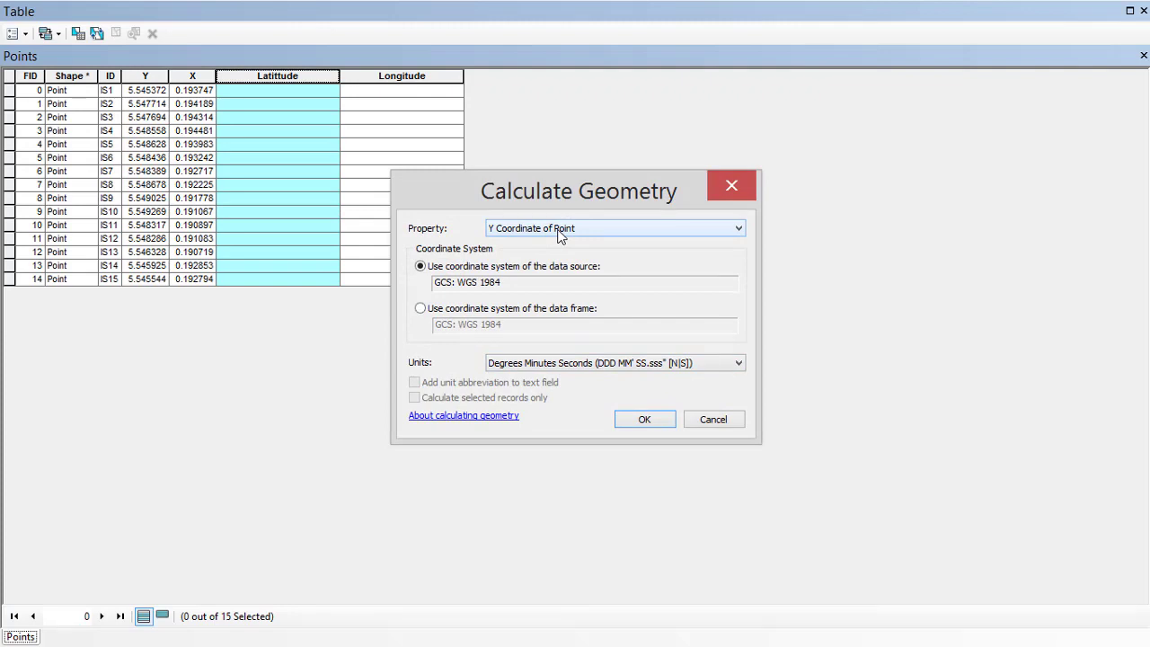
pyautogui.click(645, 420)
pyautogui.click(539, 359)
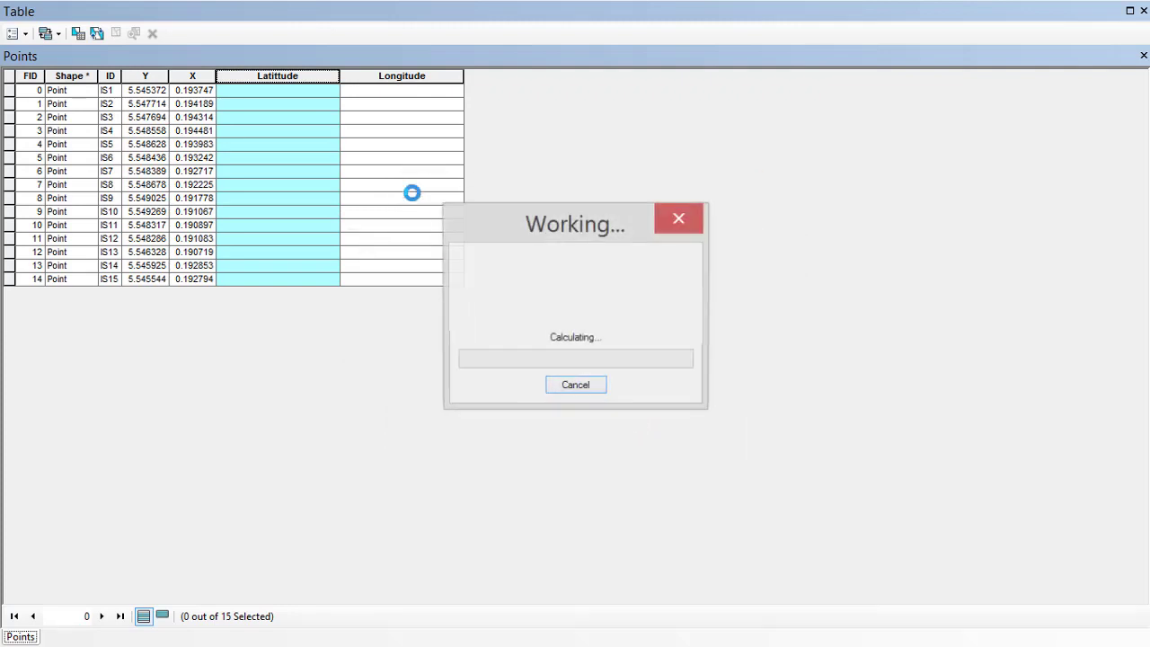
# Calculate the Longitude field's geometry as the X Coordinate of Point in Degrees Minutes Seconds, using the data source's coordinate system.
pyautogui.click(381, 79)
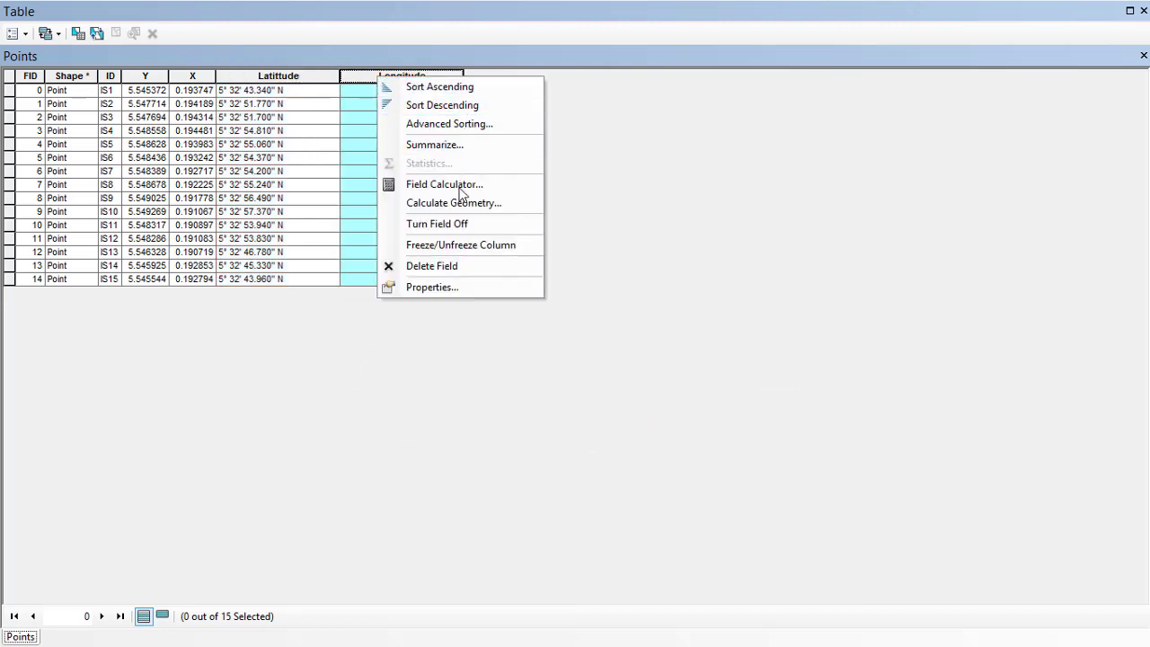
pyautogui.click(458, 207)
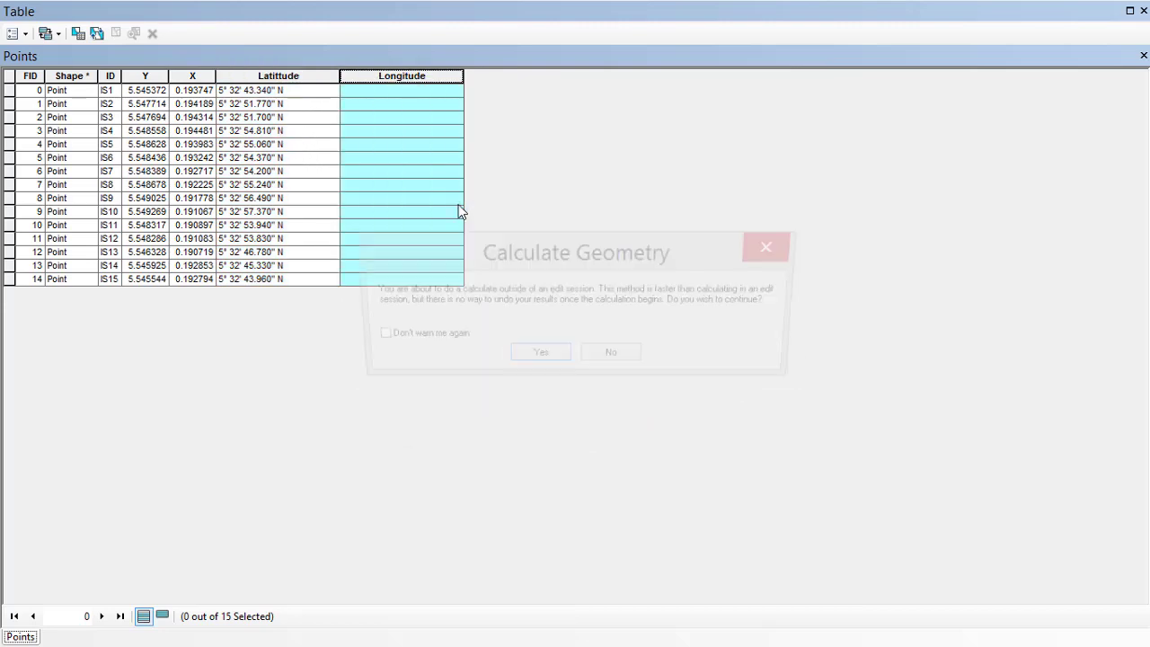
pyautogui.click(544, 354)
pyautogui.click(589, 228)
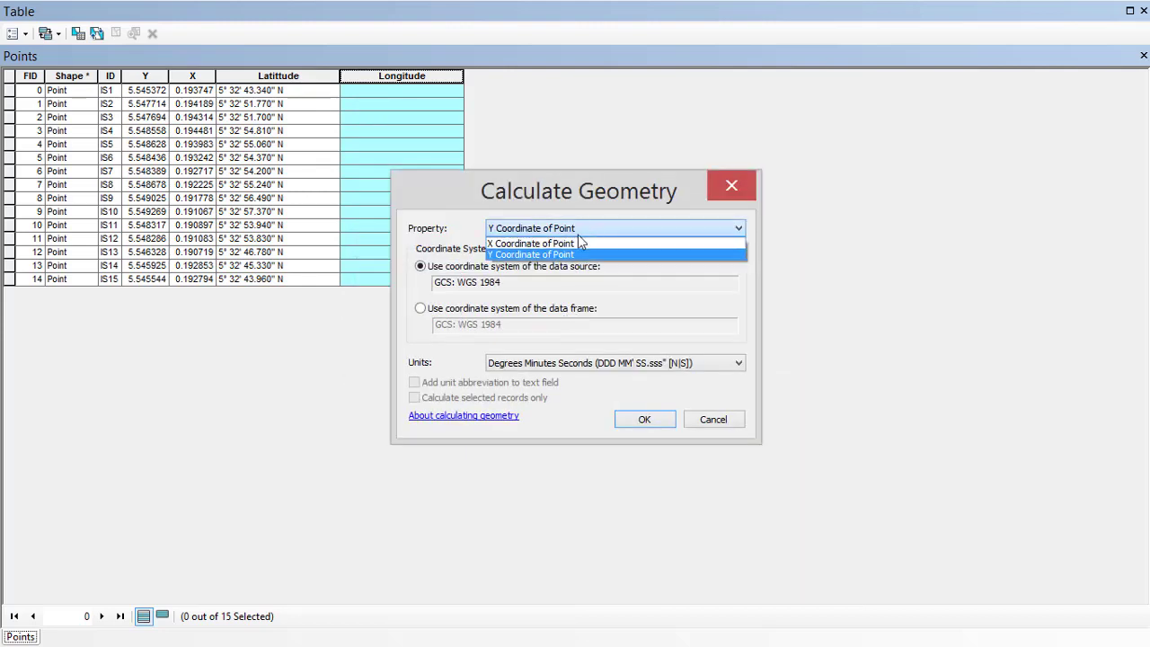
pyautogui.click(584, 239)
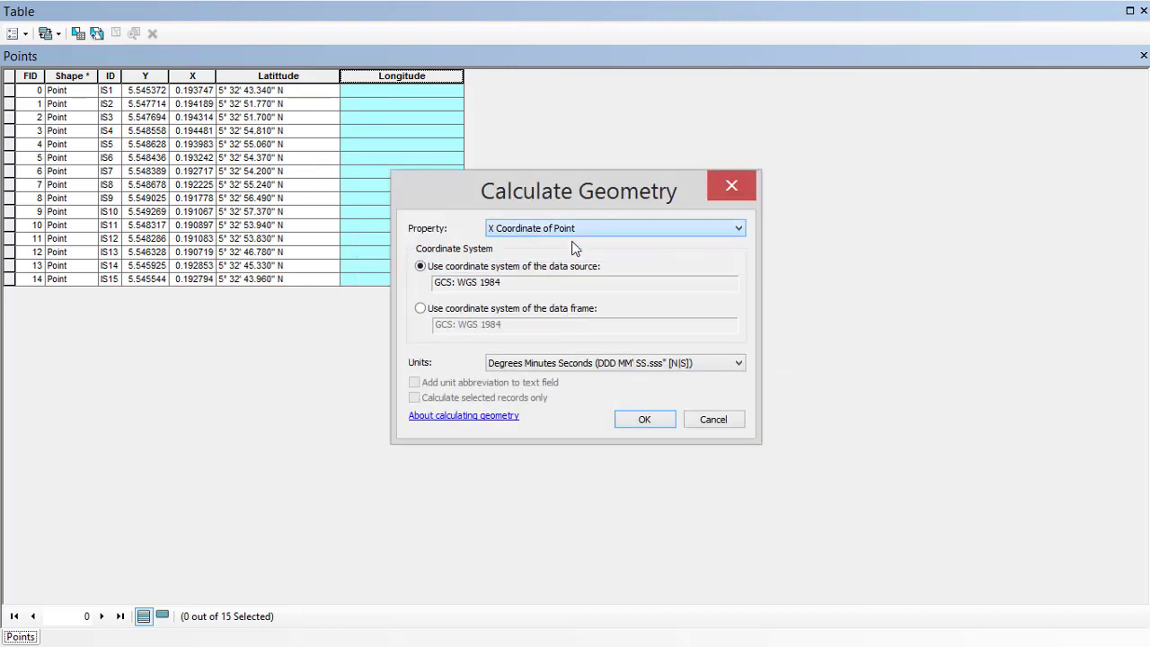
pyautogui.click(644, 420)
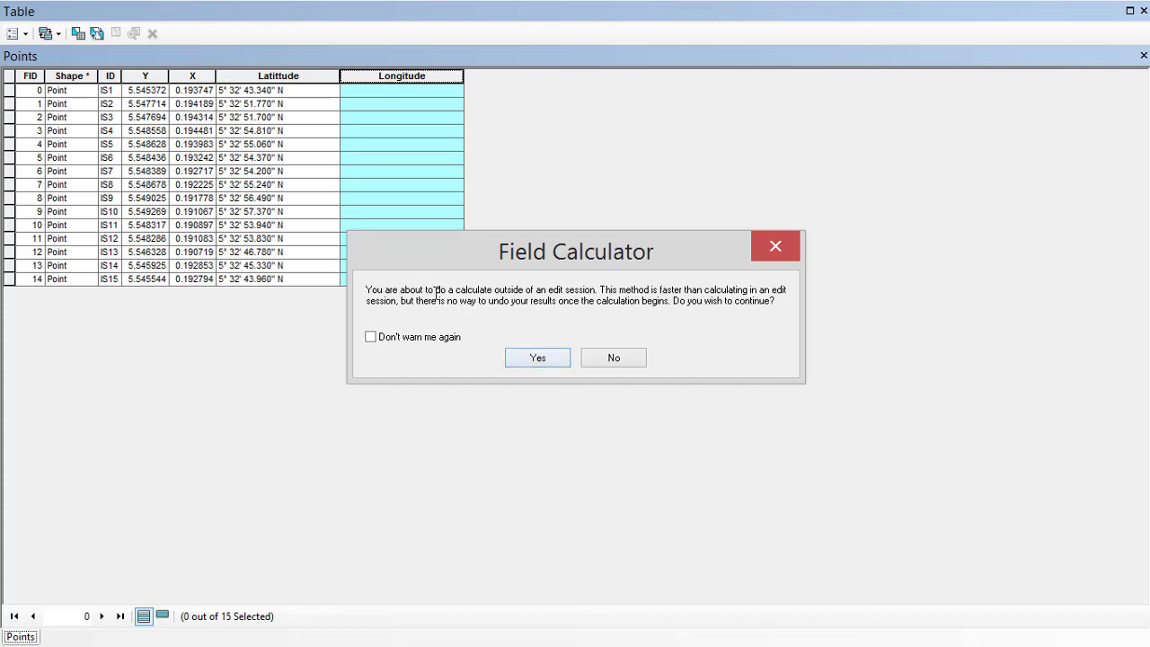
pyautogui.click(537, 359)
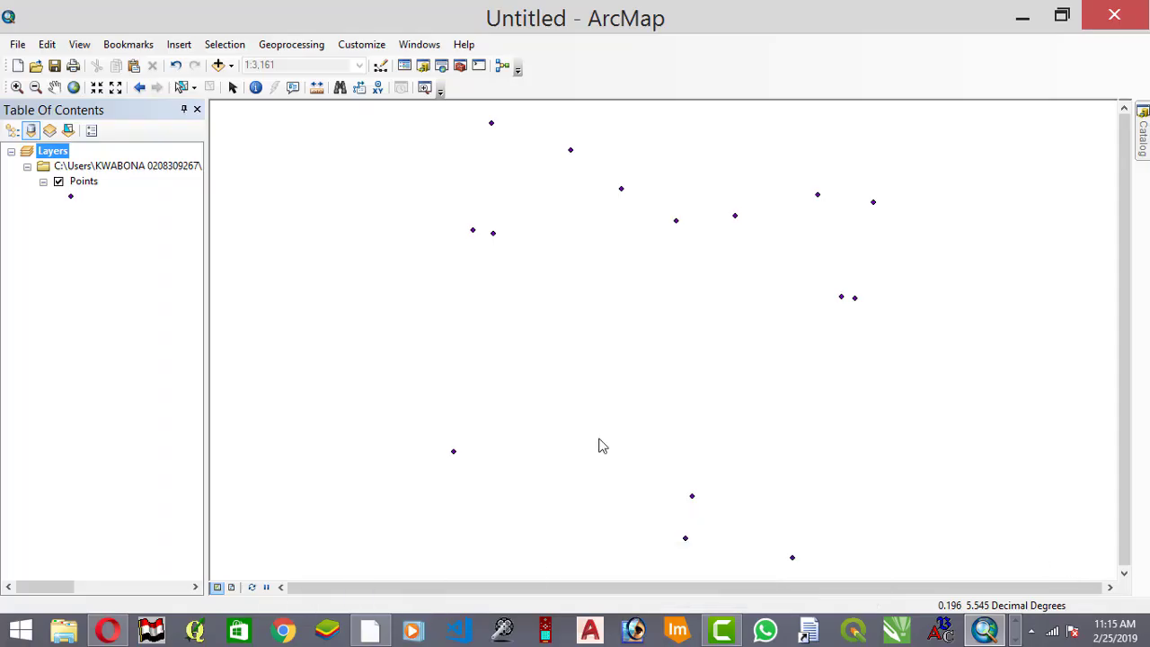
# Set the data frame's coordinate system to Accra Ghana Grid from the projected National Grids for Africa.
pyautogui.rightClick(54, 158)
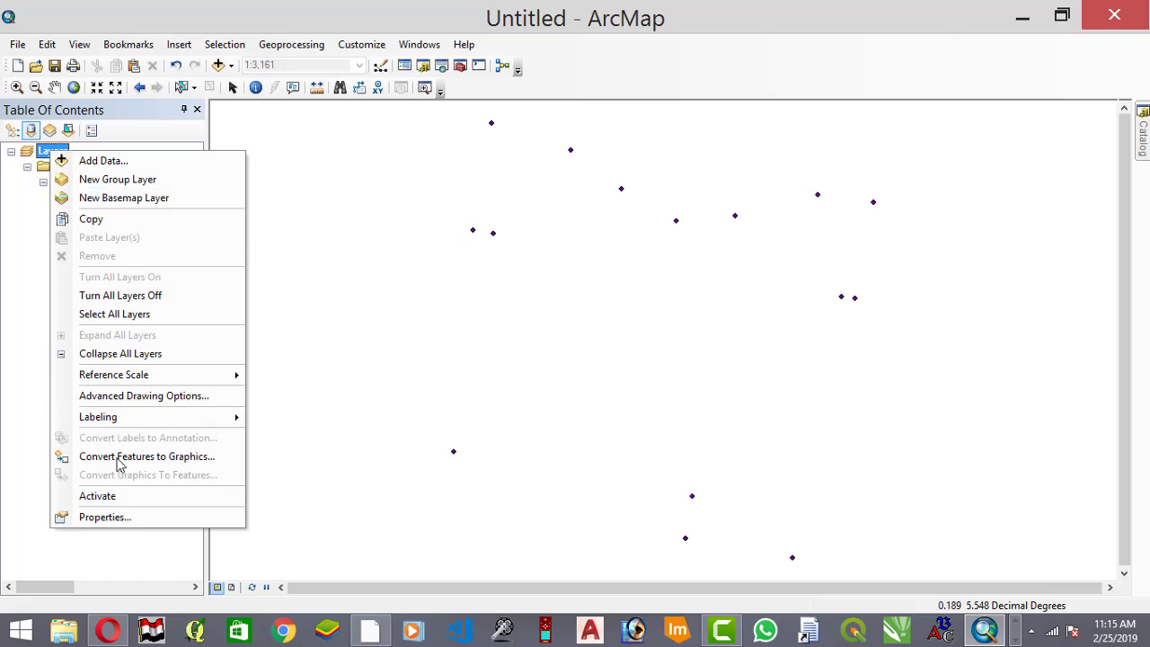
pyautogui.click(114, 517)
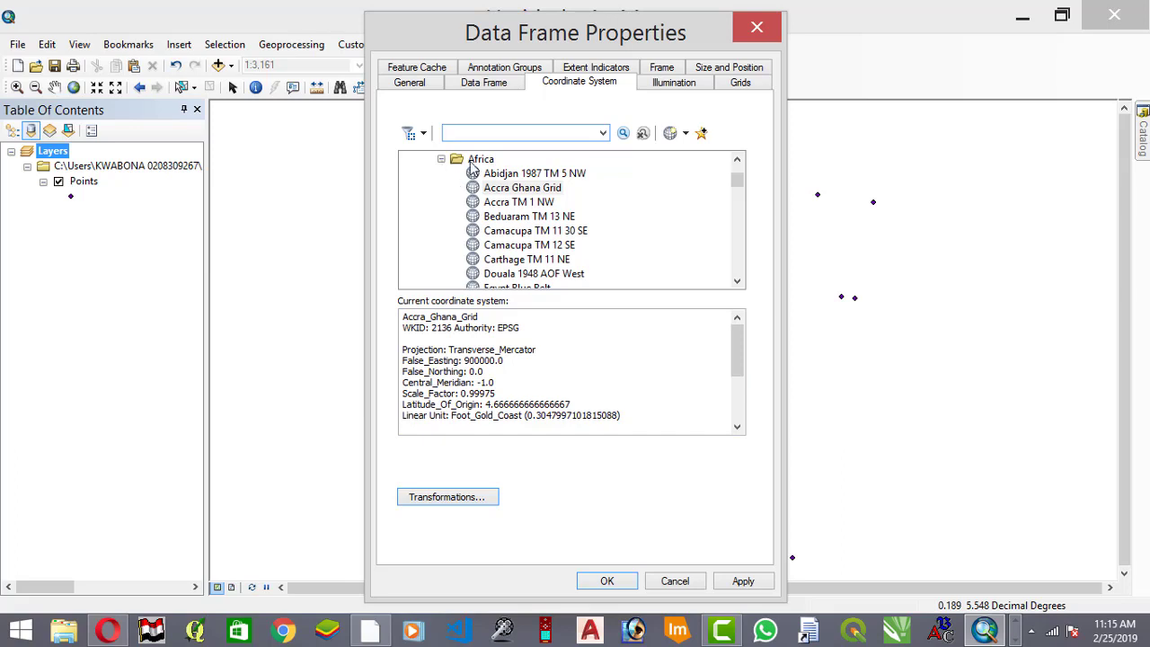
pyautogui.moveTo(743, 180); pyautogui.dragTo(742, 175)
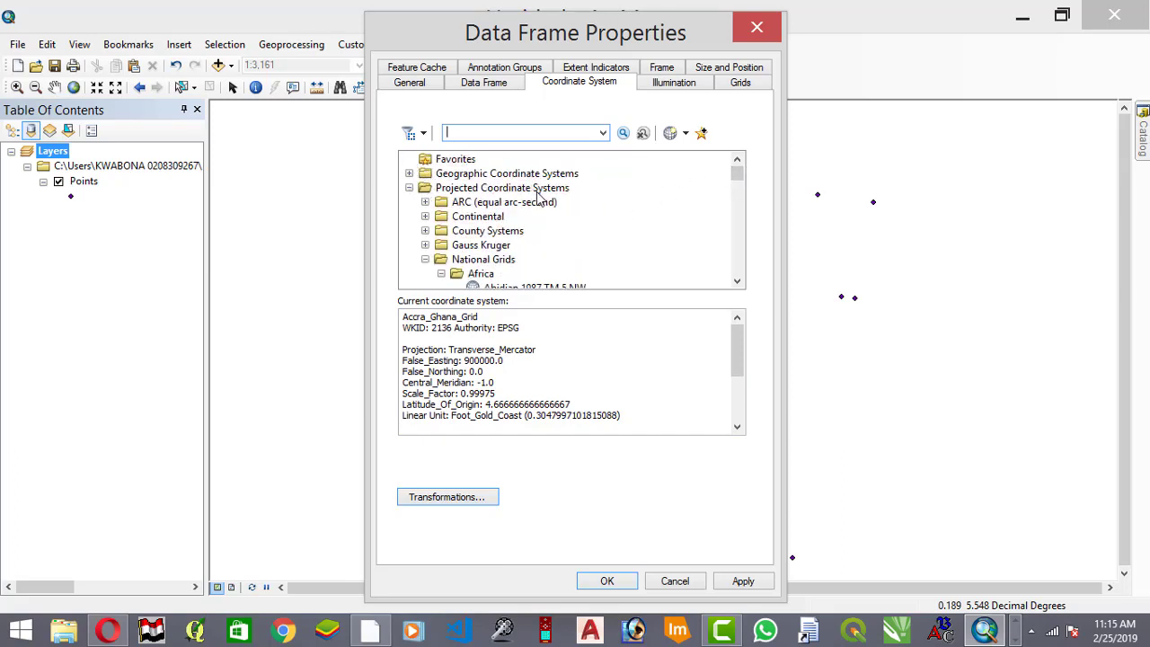
pyautogui.moveTo(736, 174); pyautogui.dragTo(736, 180)
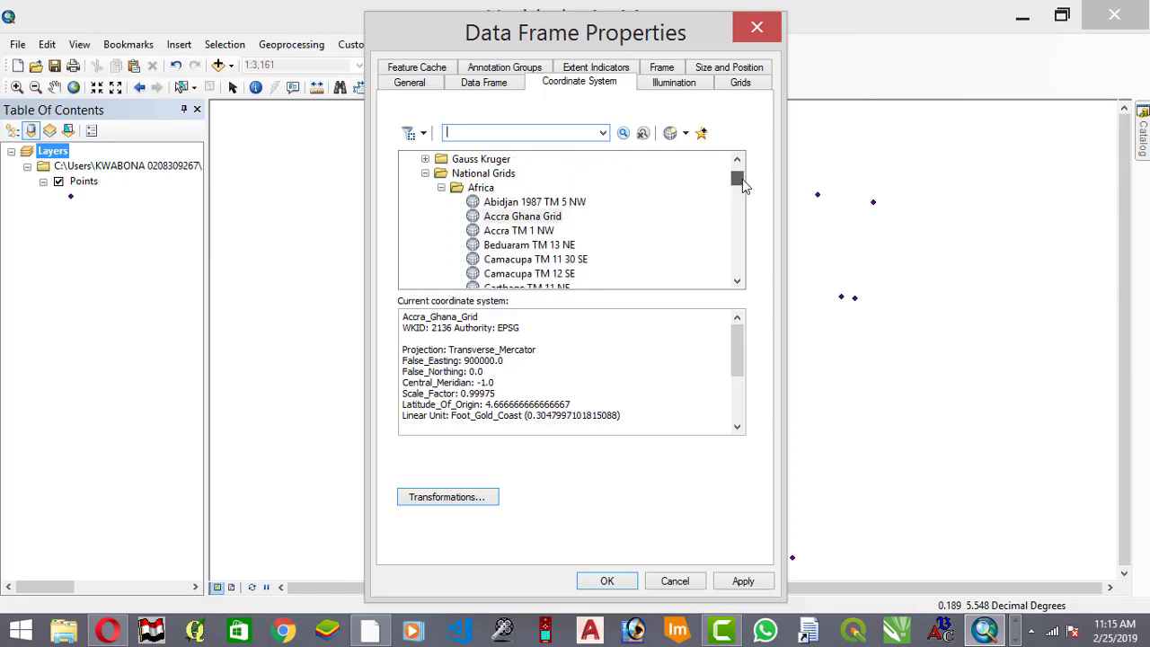
pyautogui.click(509, 220)
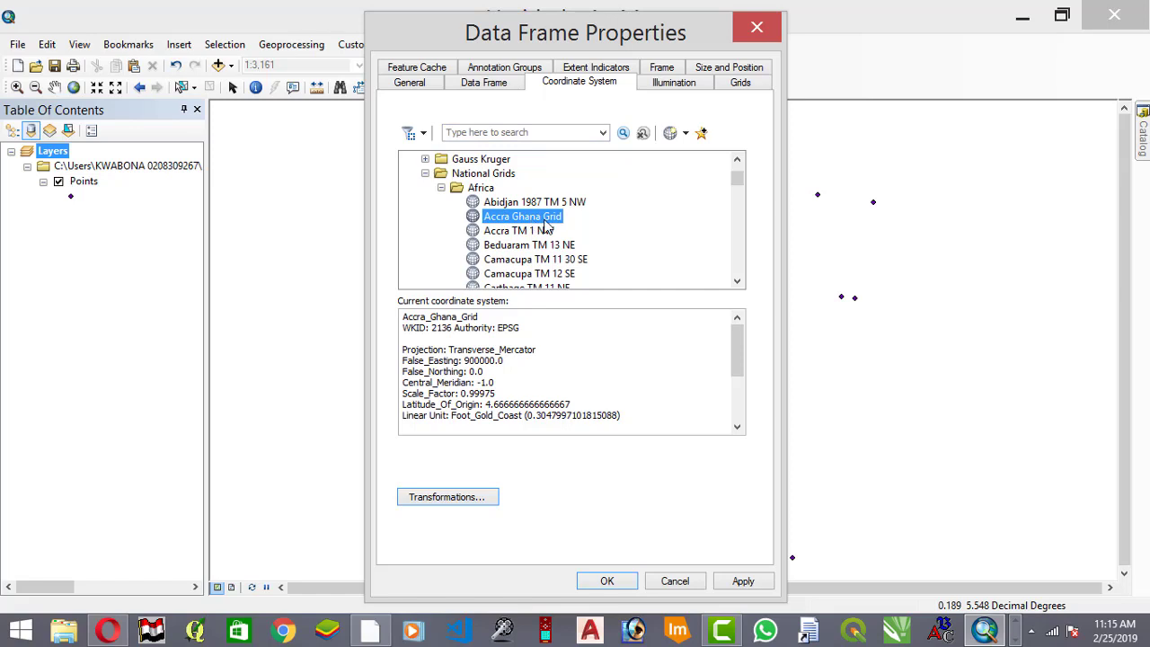
pyautogui.click(743, 581)
pyautogui.click(607, 581)
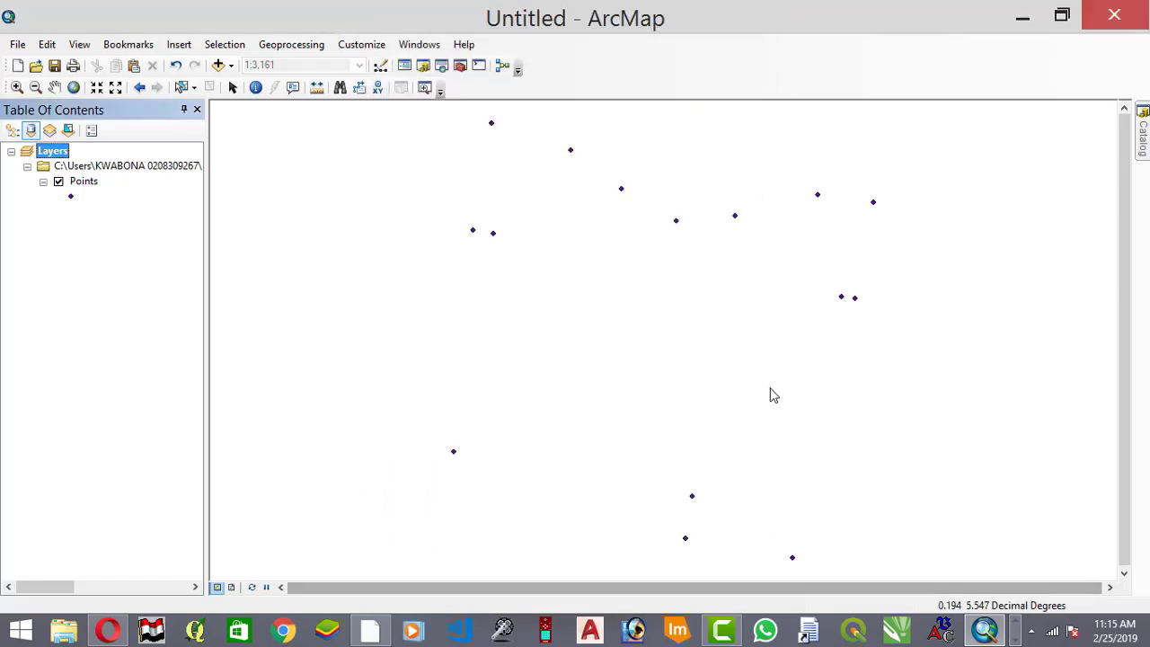
# Open the Points layer's attribute table and add a Double field named N.
pyautogui.rightClick(83, 182)
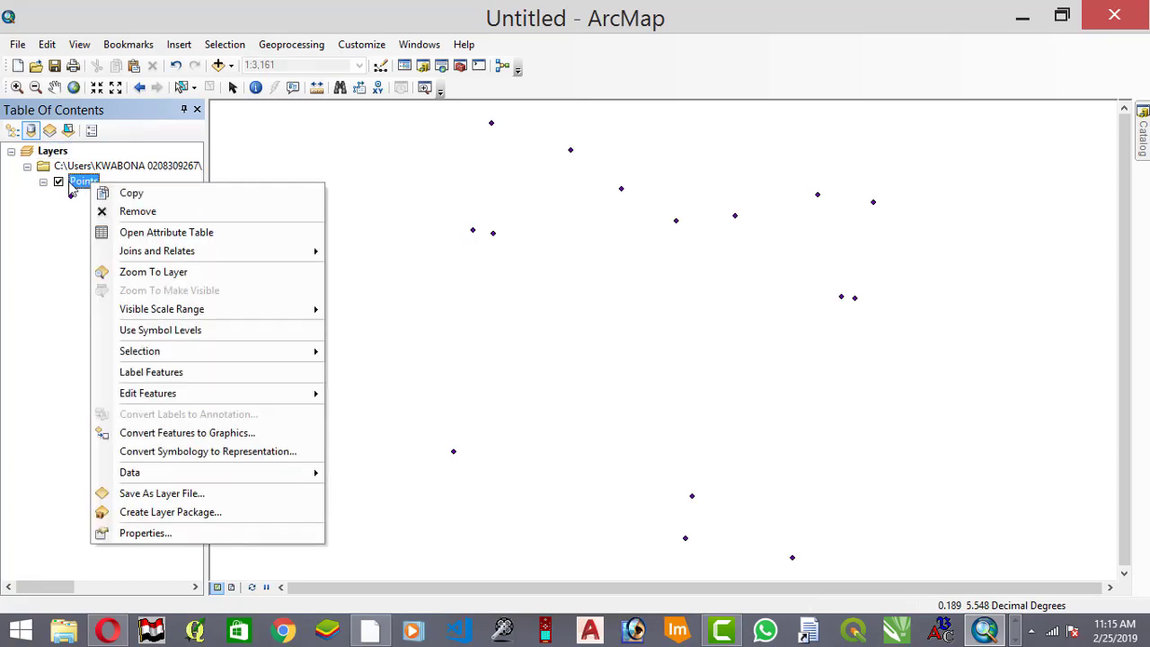
pyautogui.click(146, 235)
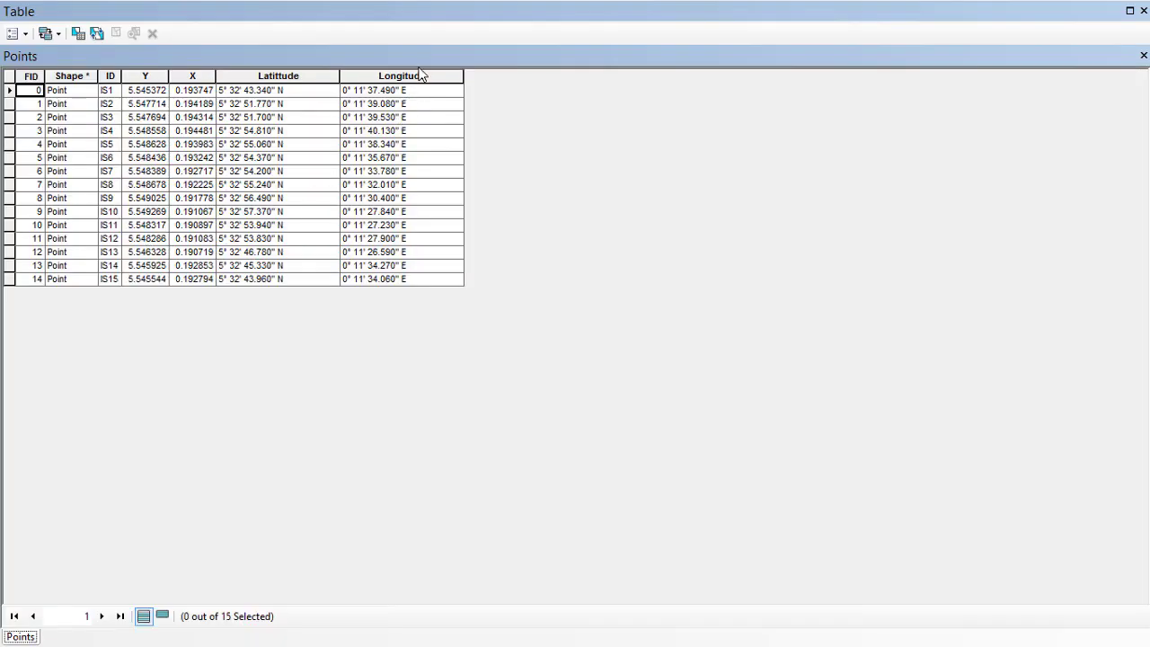
pyautogui.click(30, 34)
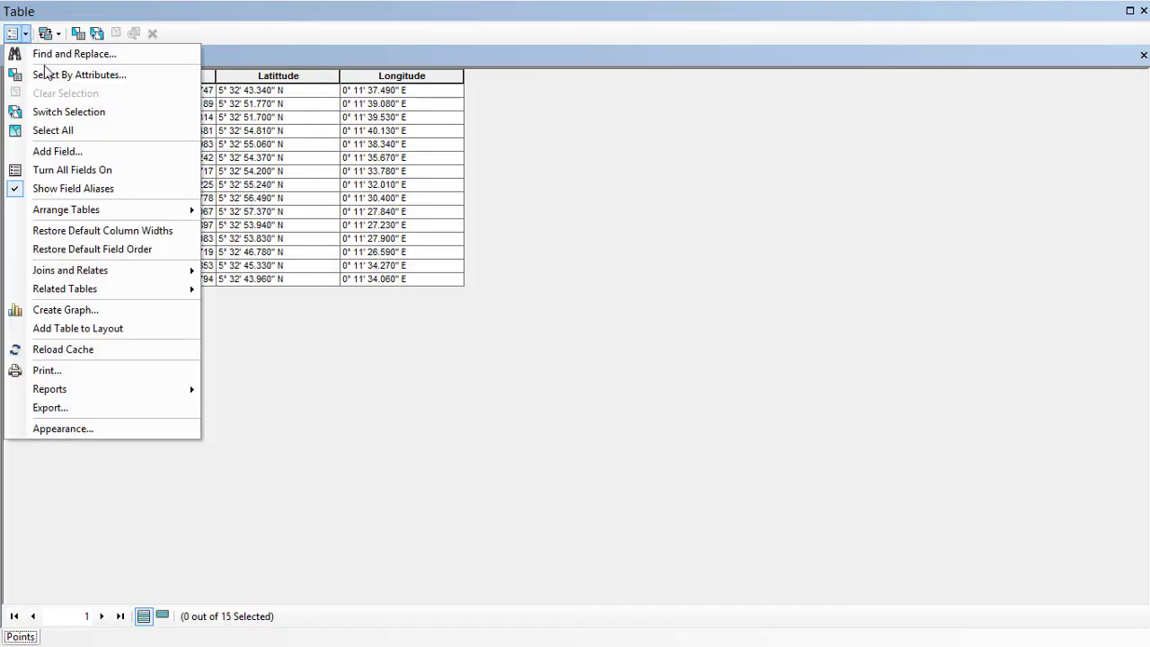
pyautogui.click(65, 152)
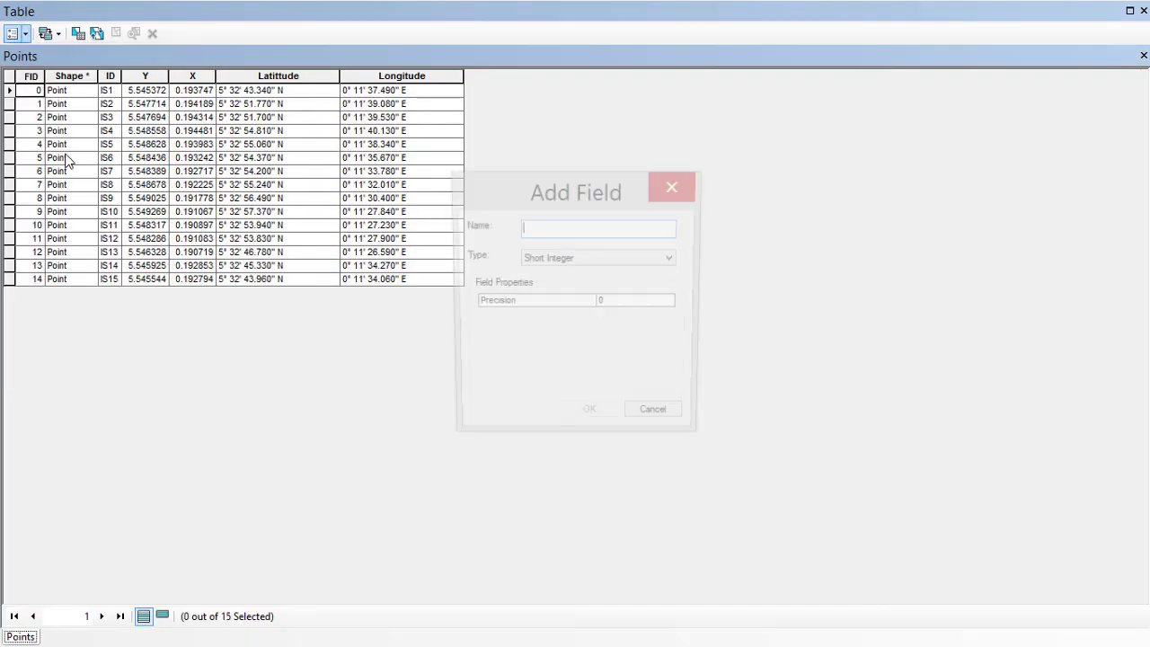
pyautogui.write('N')
pyautogui.click(566, 260)
pyautogui.click(562, 310)
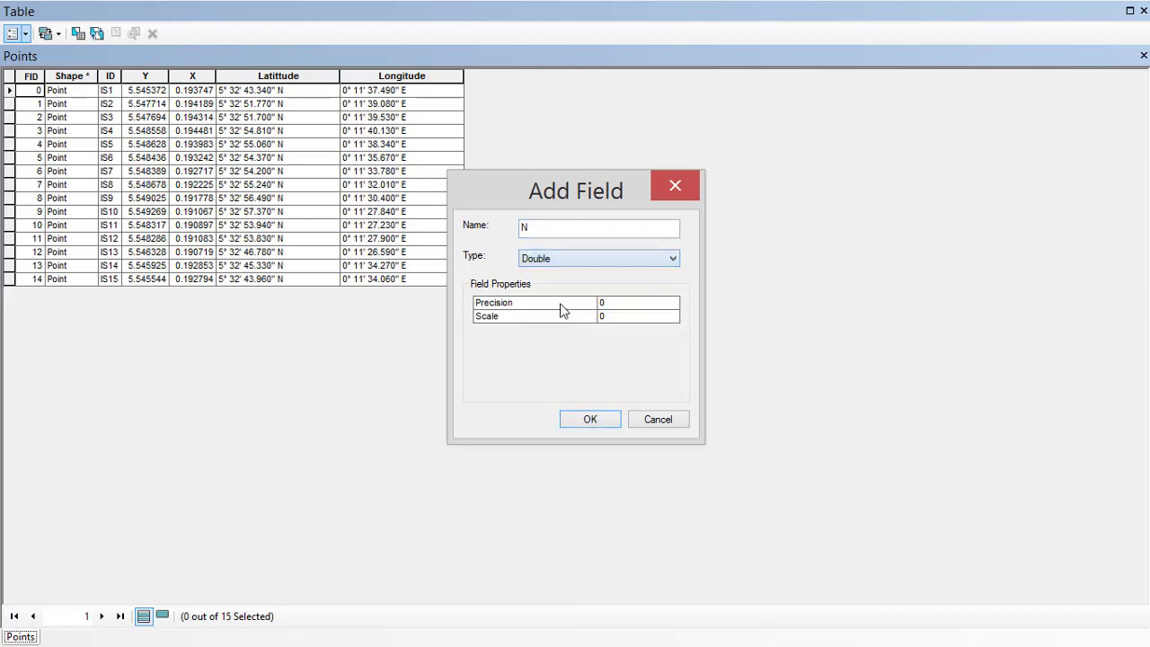
pyautogui.click(589, 419)
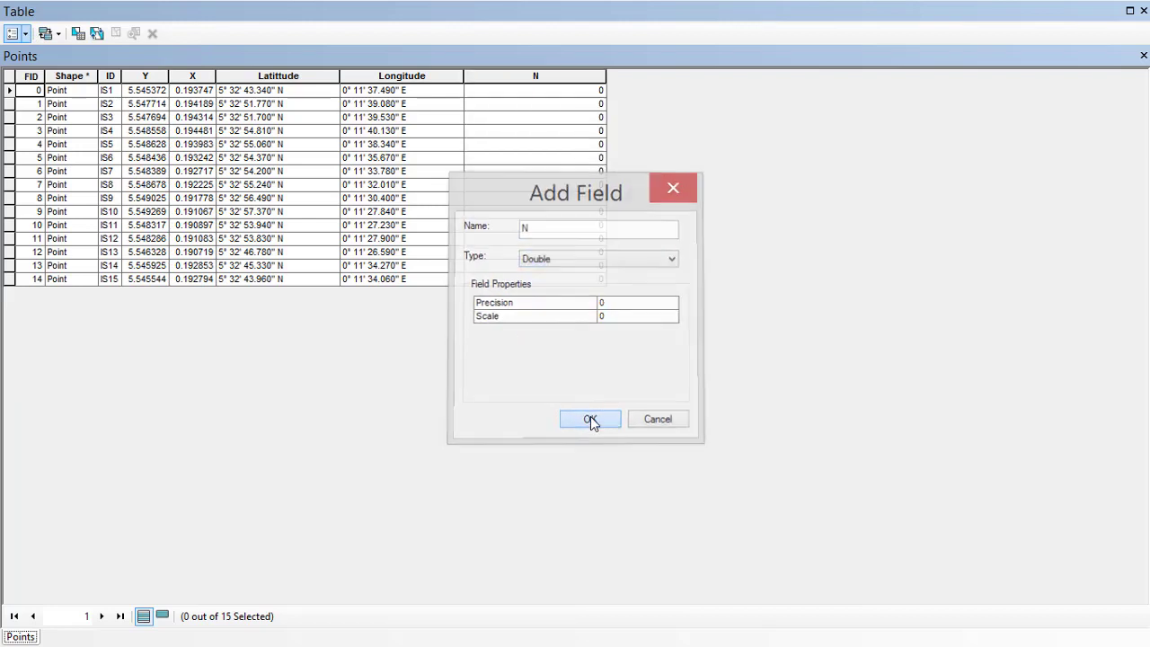
# Add a Double field named E to the Points table.
pyautogui.click(25, 34)
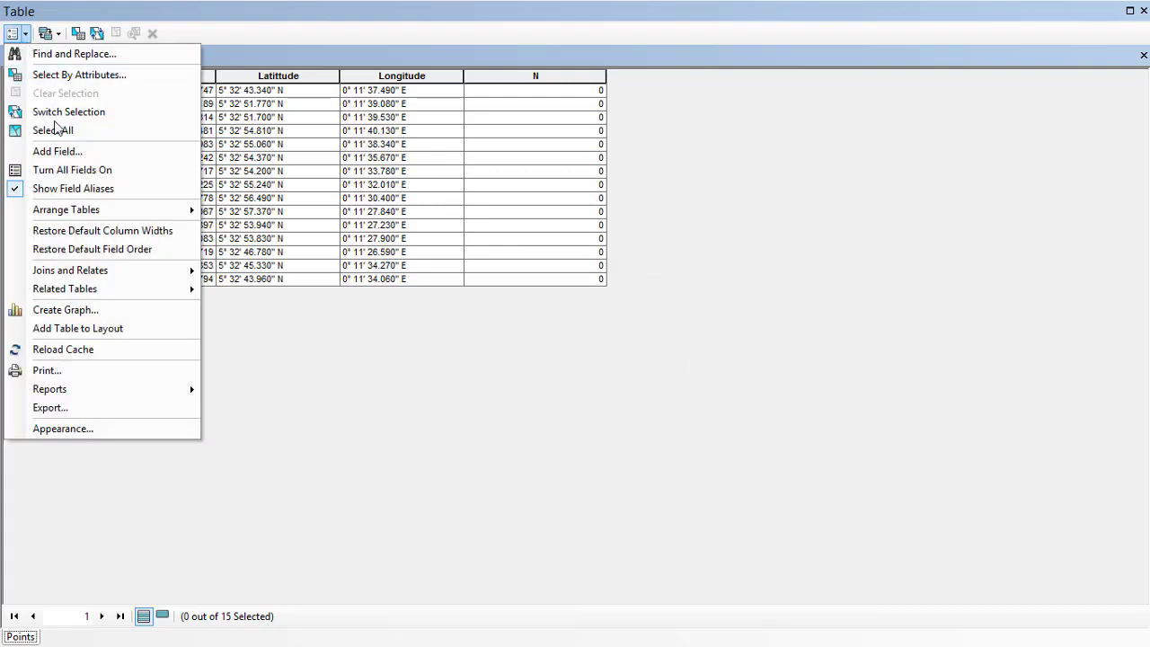
pyautogui.click(58, 151)
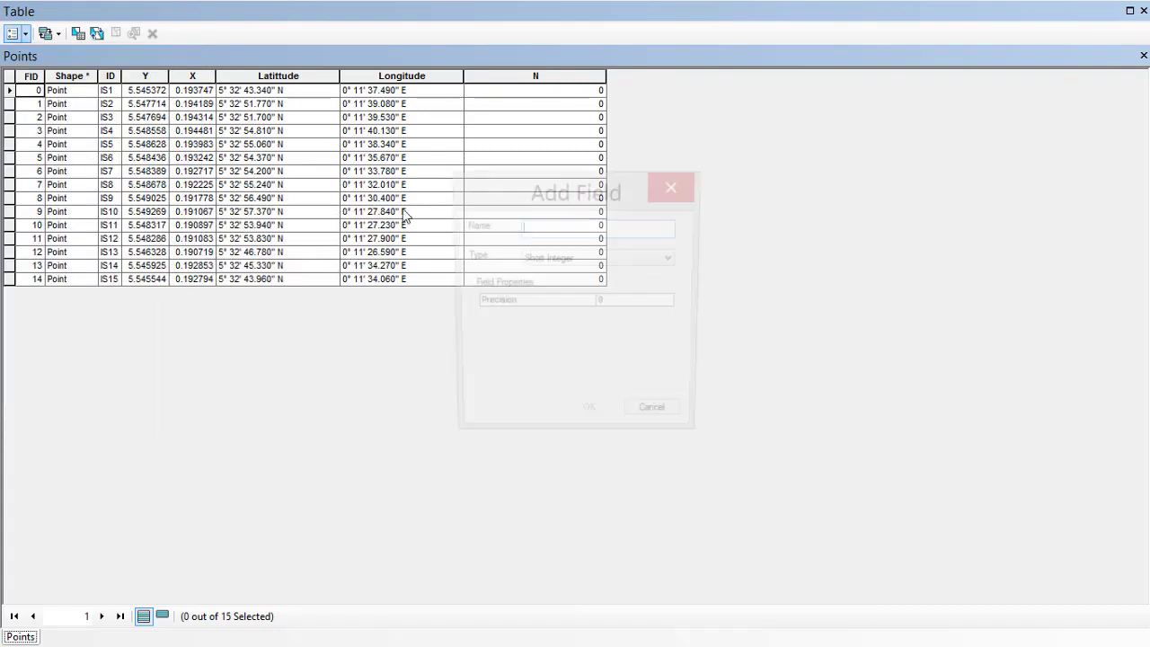
pyautogui.write('E')
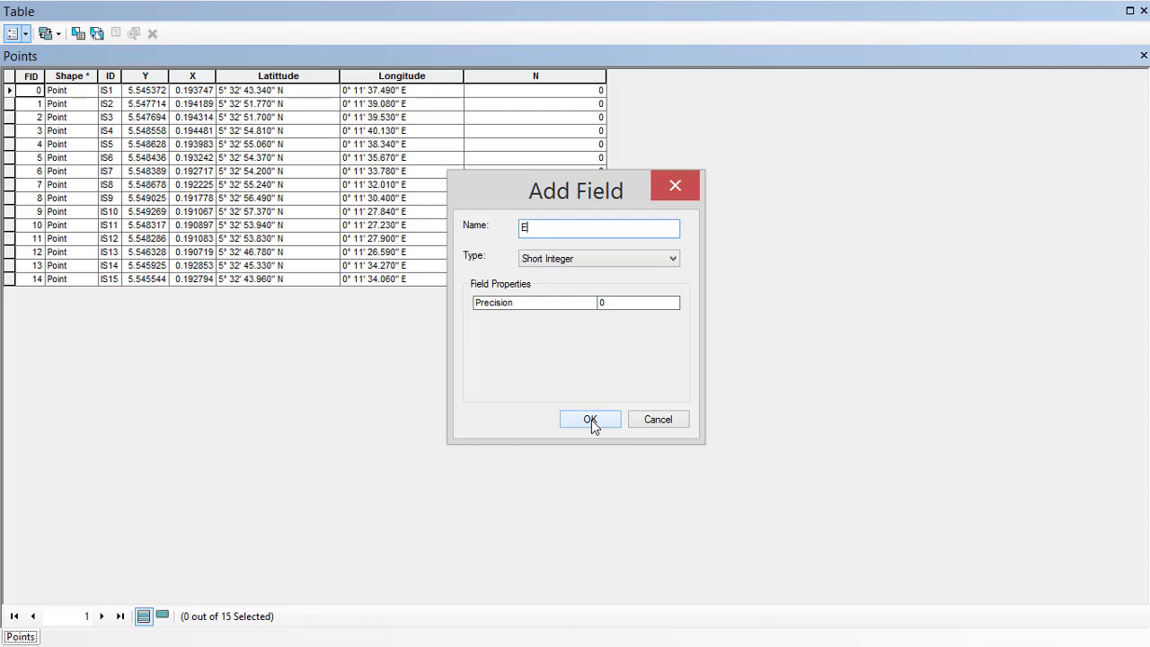
pyautogui.click(622, 259)
pyautogui.click(567, 307)
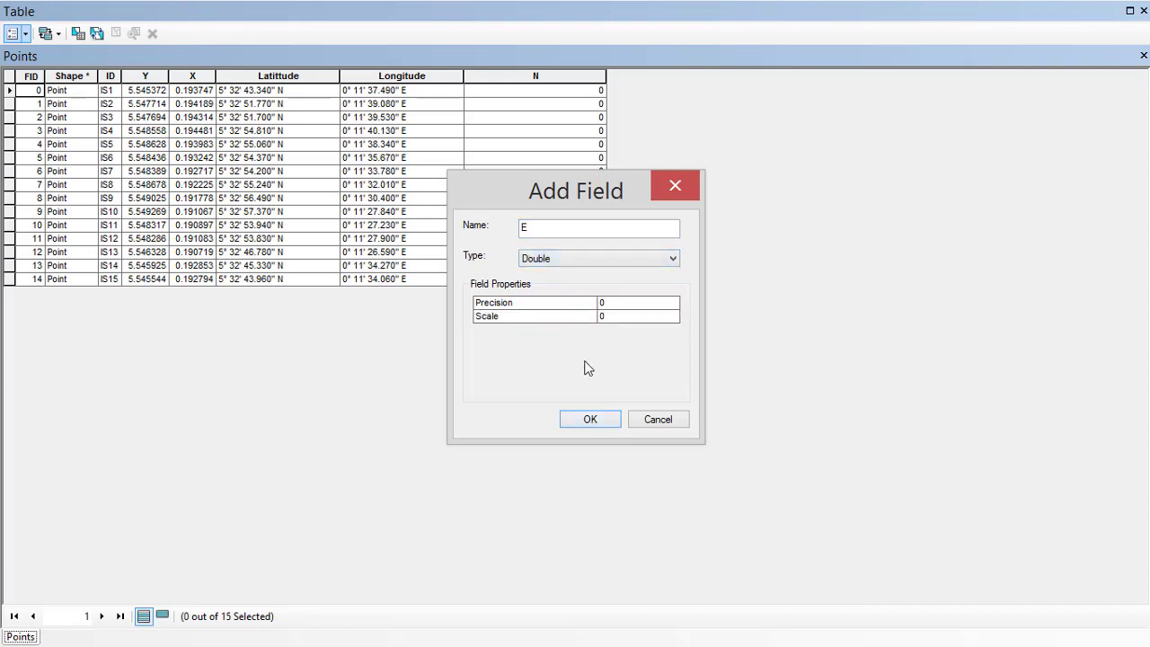
pyautogui.click(589, 418)
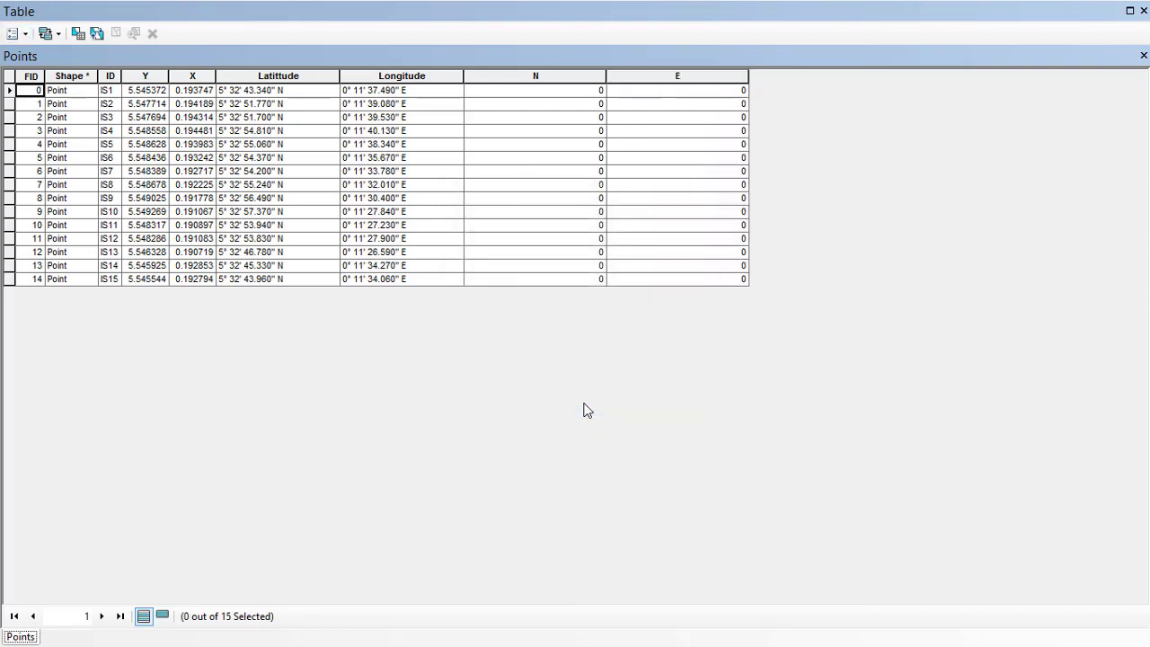
# Calculate the N field's geometry as the Y Coordinate of Point in Feet US, using the data frame's Accra Ghana Grid coordinate system.
pyautogui.click(534, 78)
pyautogui.rightClick(533, 79)
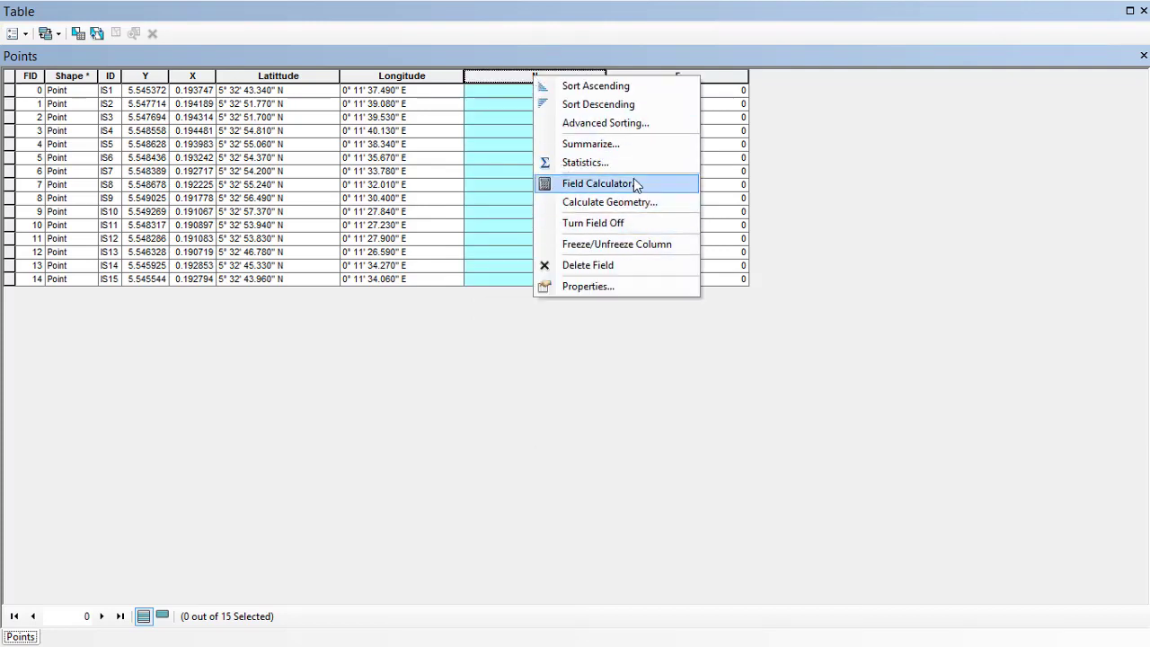
pyautogui.click(619, 203)
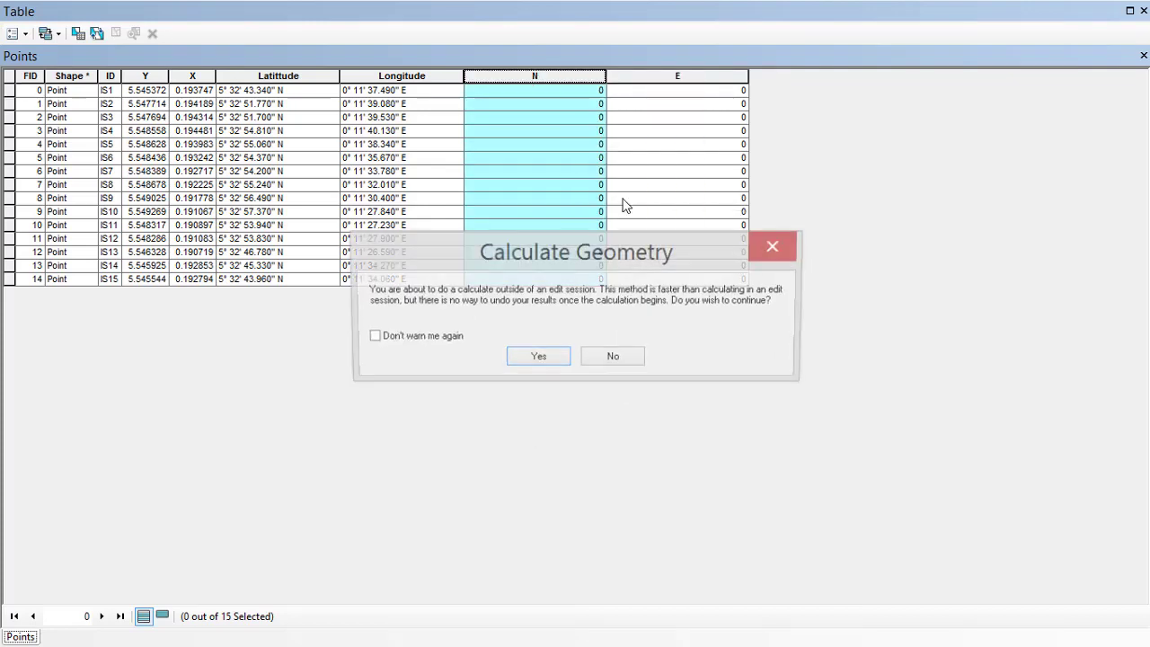
pyautogui.click(537, 357)
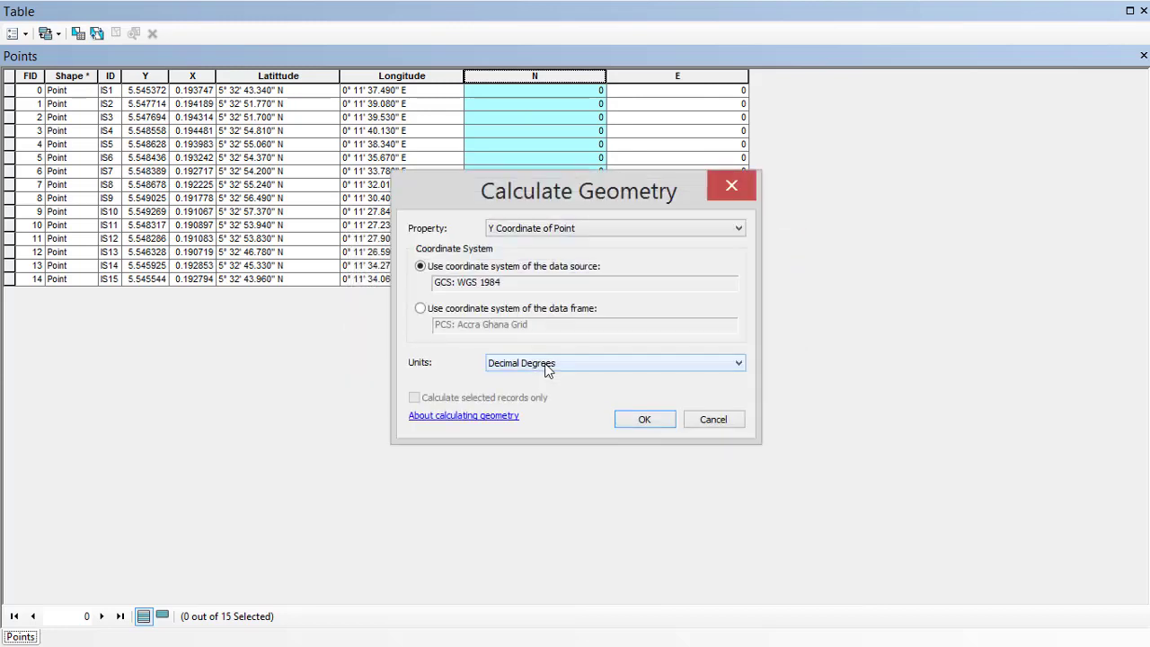
pyautogui.click(447, 310)
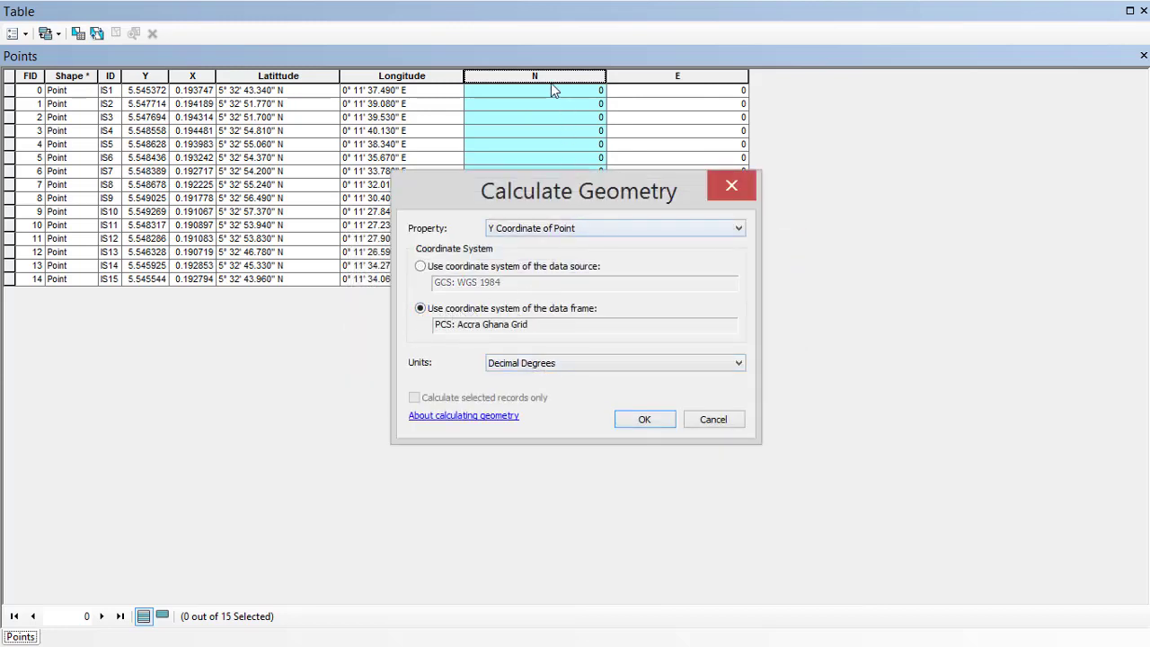
pyautogui.click(575, 355)
pyautogui.click(537, 388)
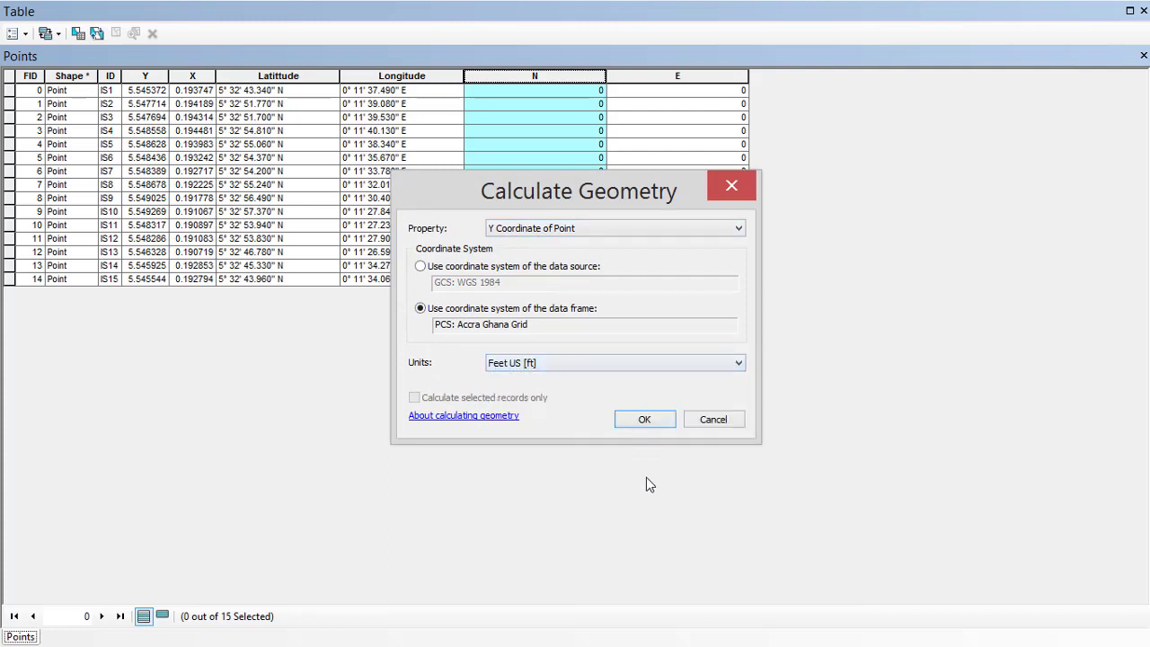
pyautogui.click(650, 422)
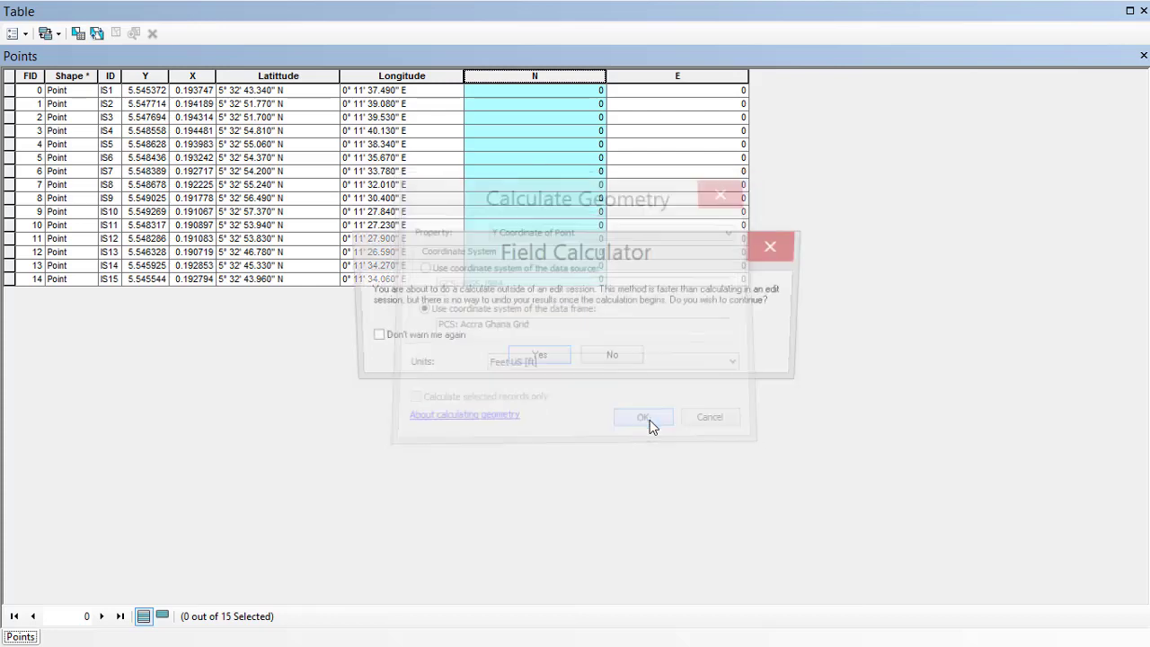
pyautogui.click(555, 359)
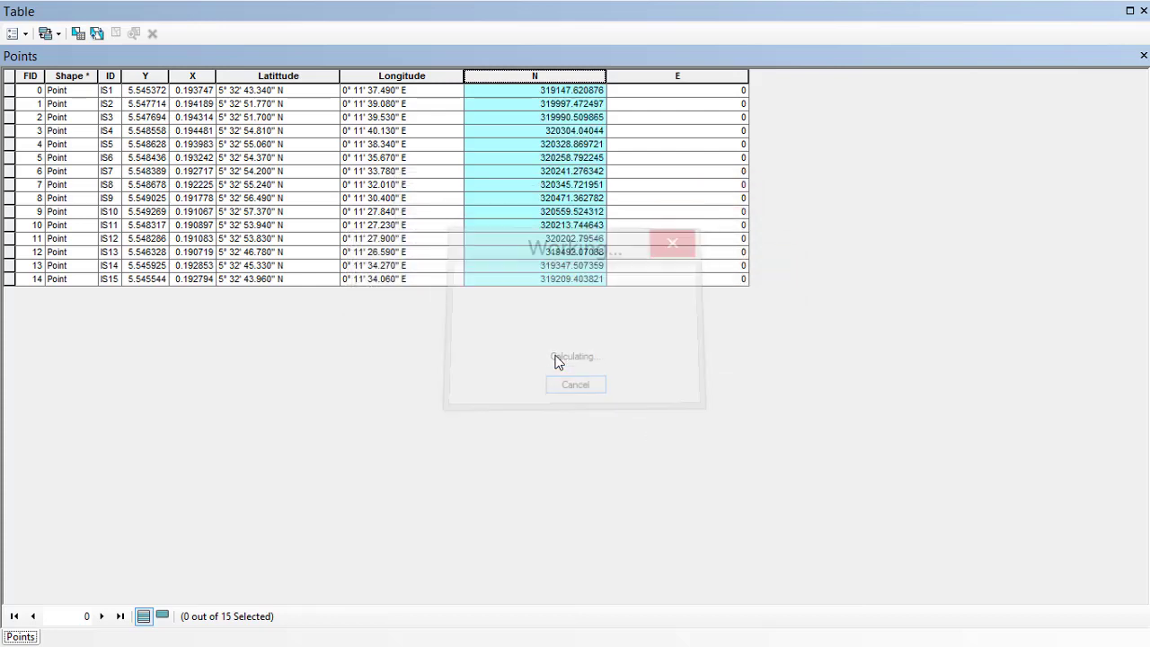
# Calculate the E field's geometry as the X Coordinate of Point in Feet US, using the data frame's Accra Ghana Grid coordinate system.
pyautogui.click(665, 77)
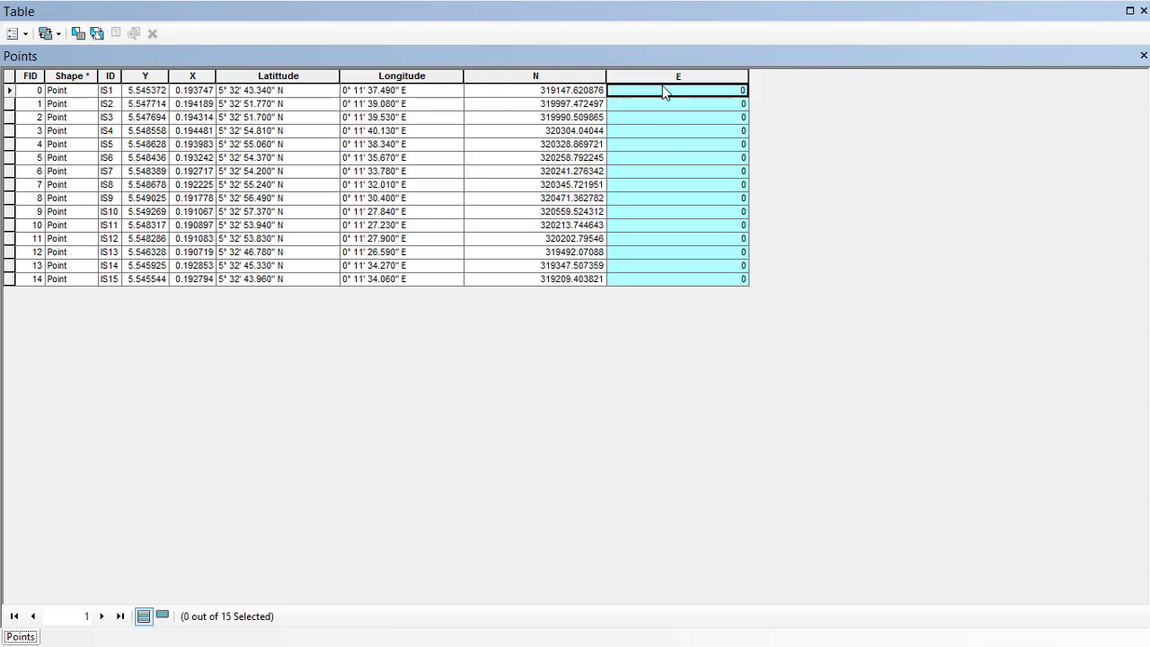
pyautogui.rightClick(662, 90)
pyautogui.click(668, 77)
pyautogui.rightClick(667, 77)
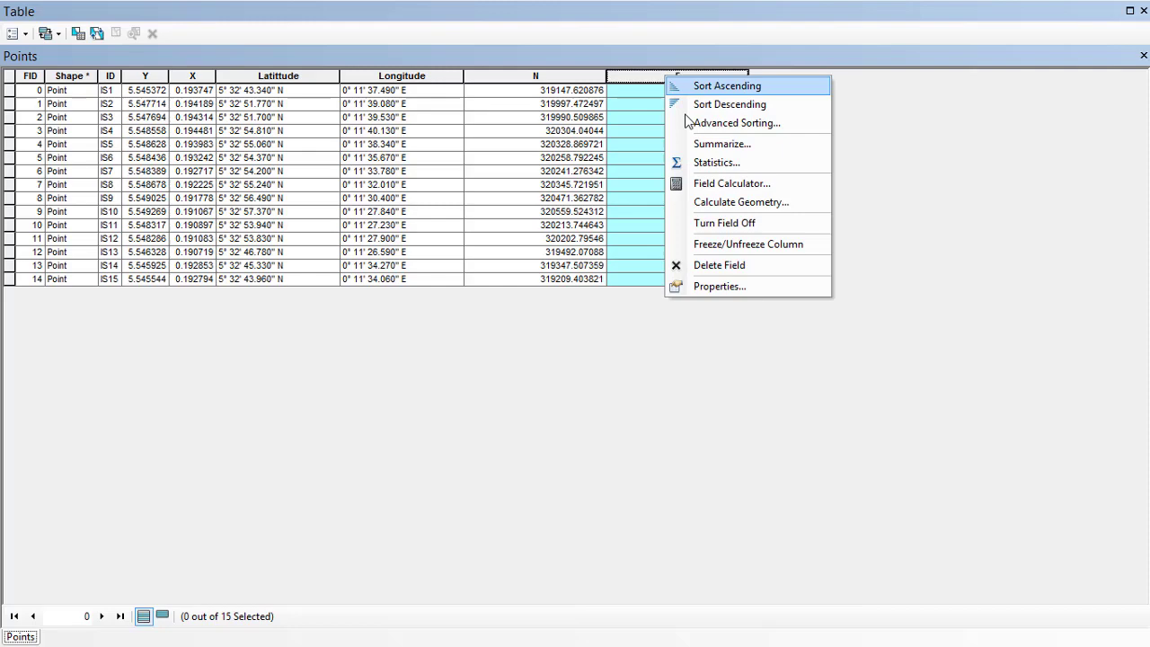
pyautogui.click(732, 205)
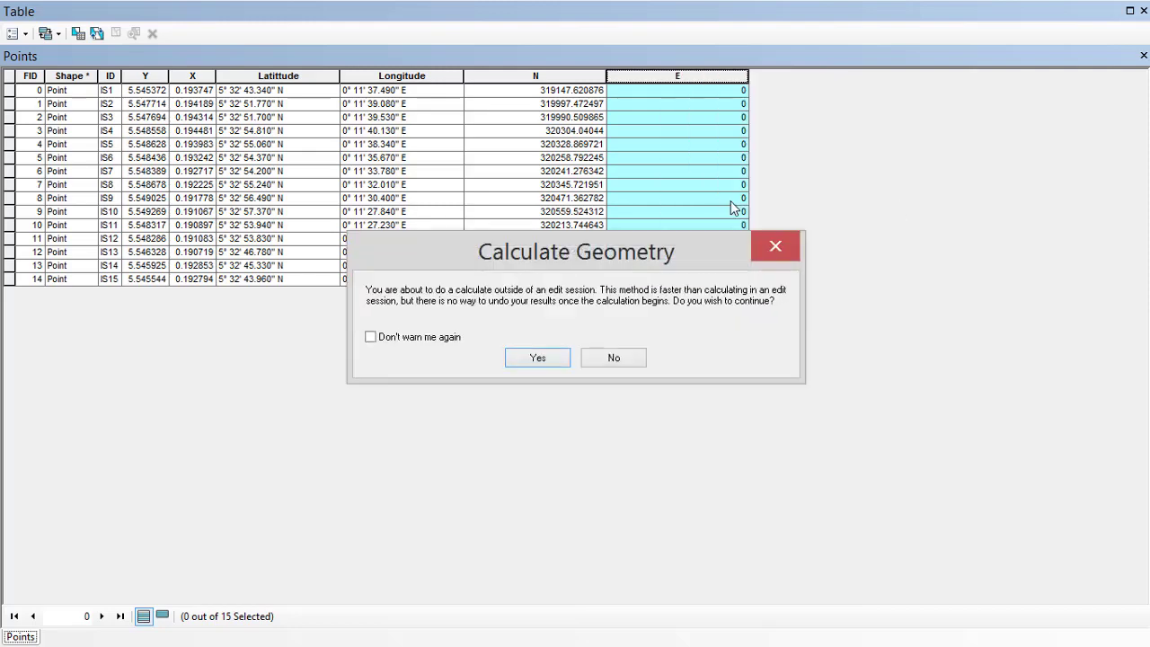
pyautogui.click(537, 357)
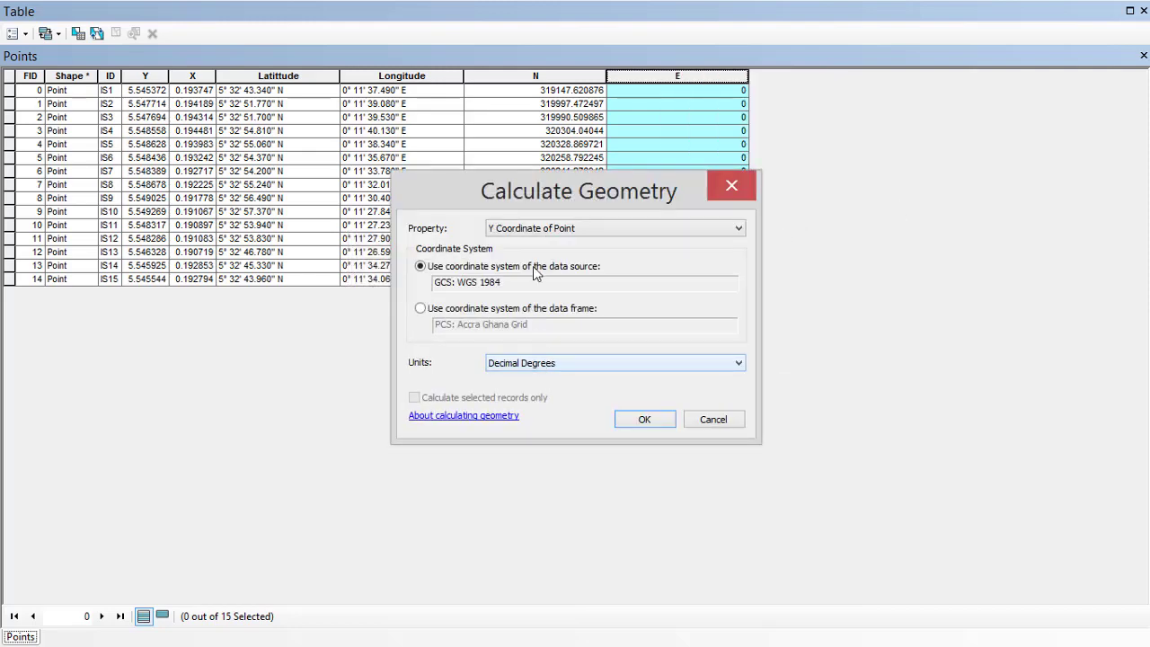
pyautogui.click(575, 230)
pyautogui.click(557, 241)
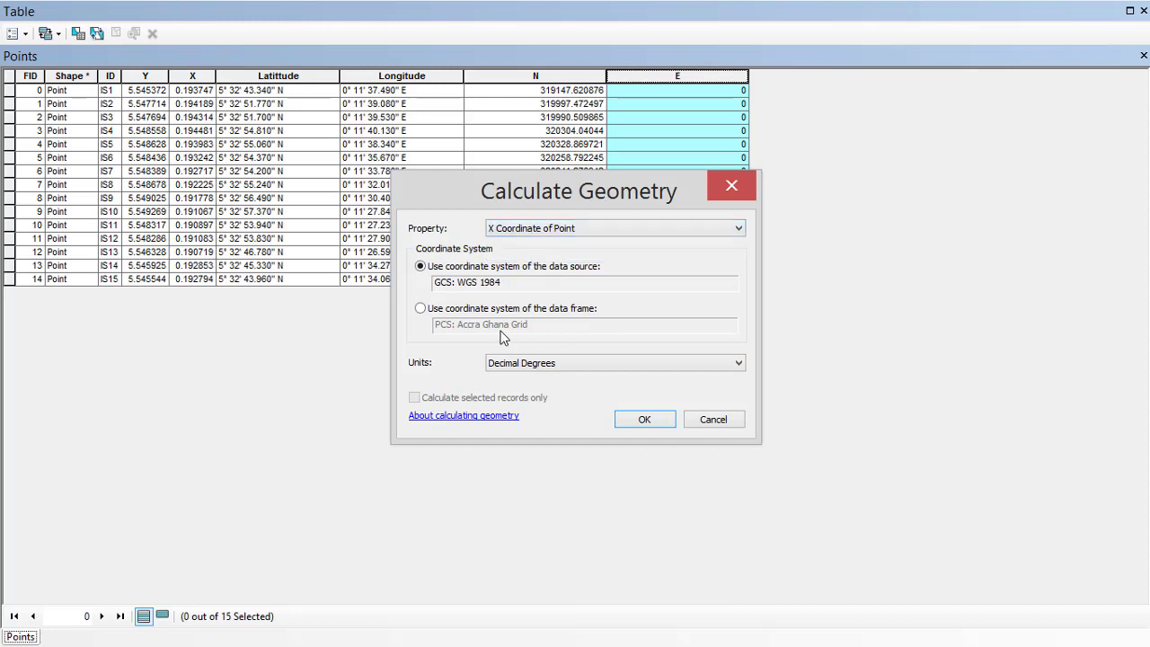
pyautogui.click(467, 311)
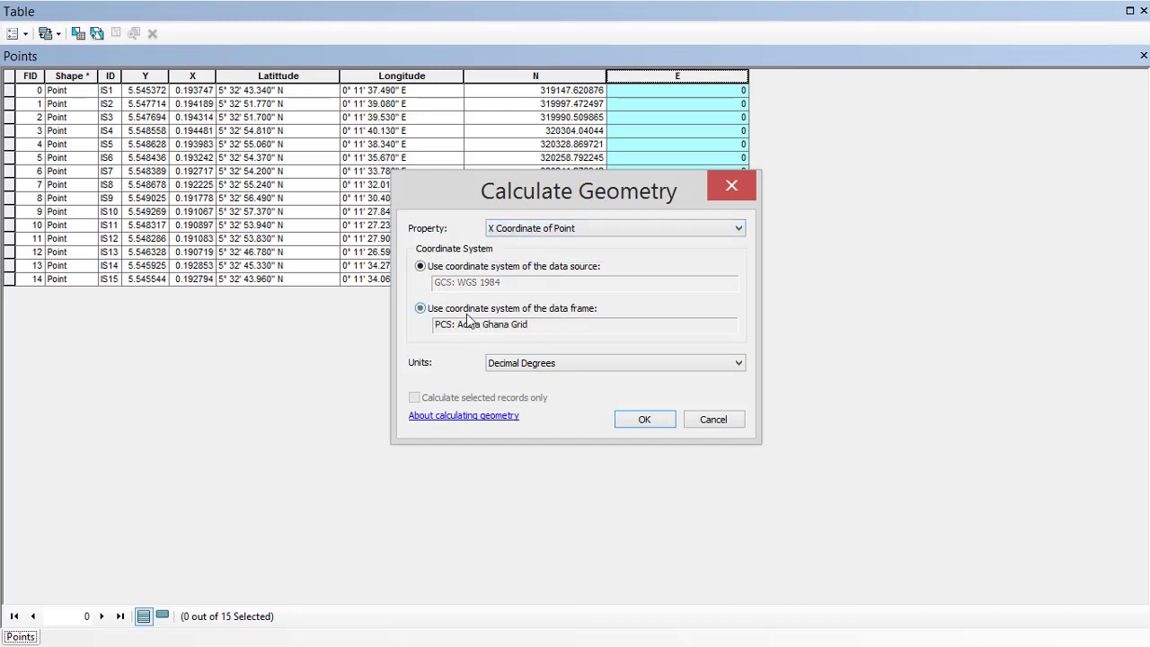
pyautogui.click(589, 363)
pyautogui.click(560, 386)
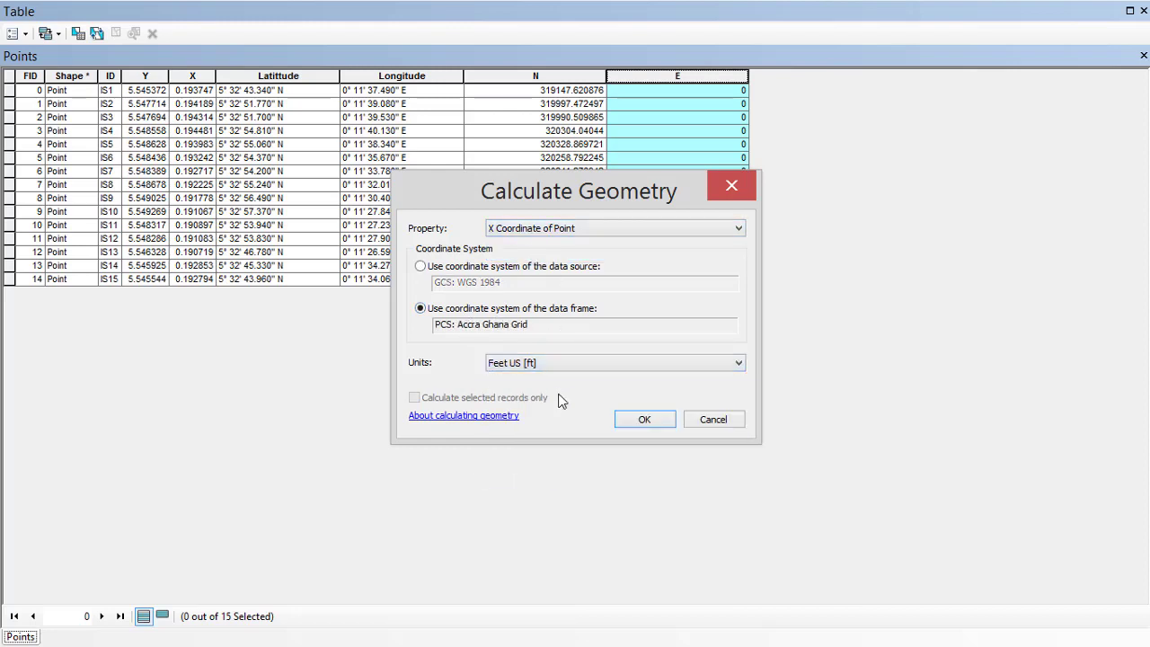
pyautogui.click(654, 425)
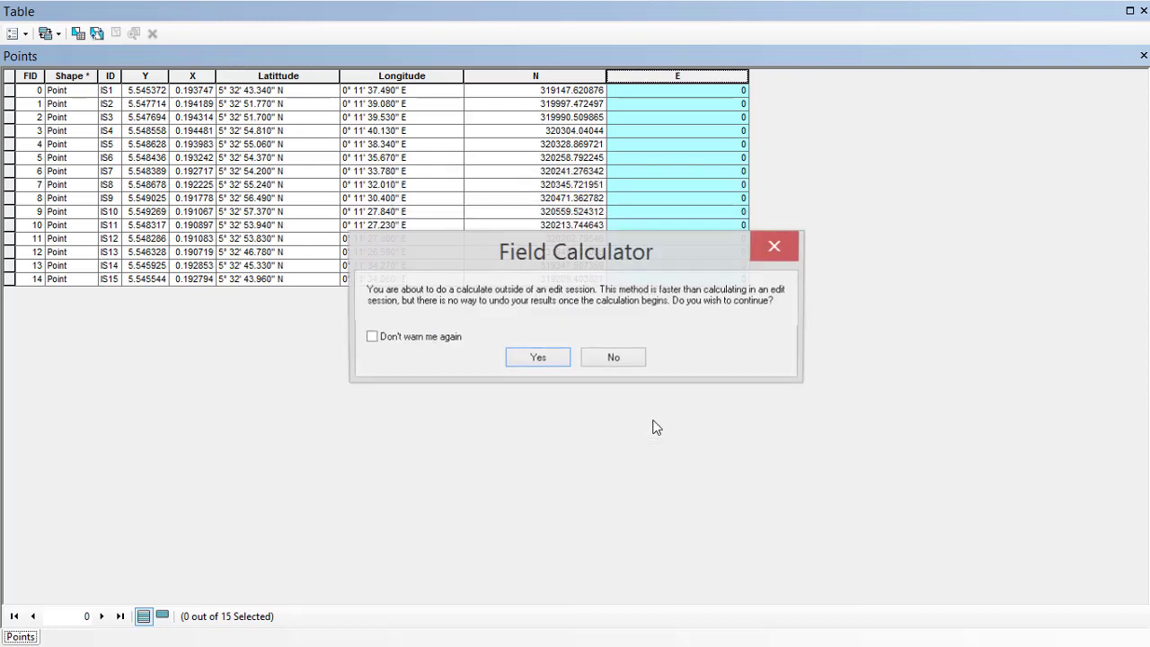
pyautogui.click(549, 362)
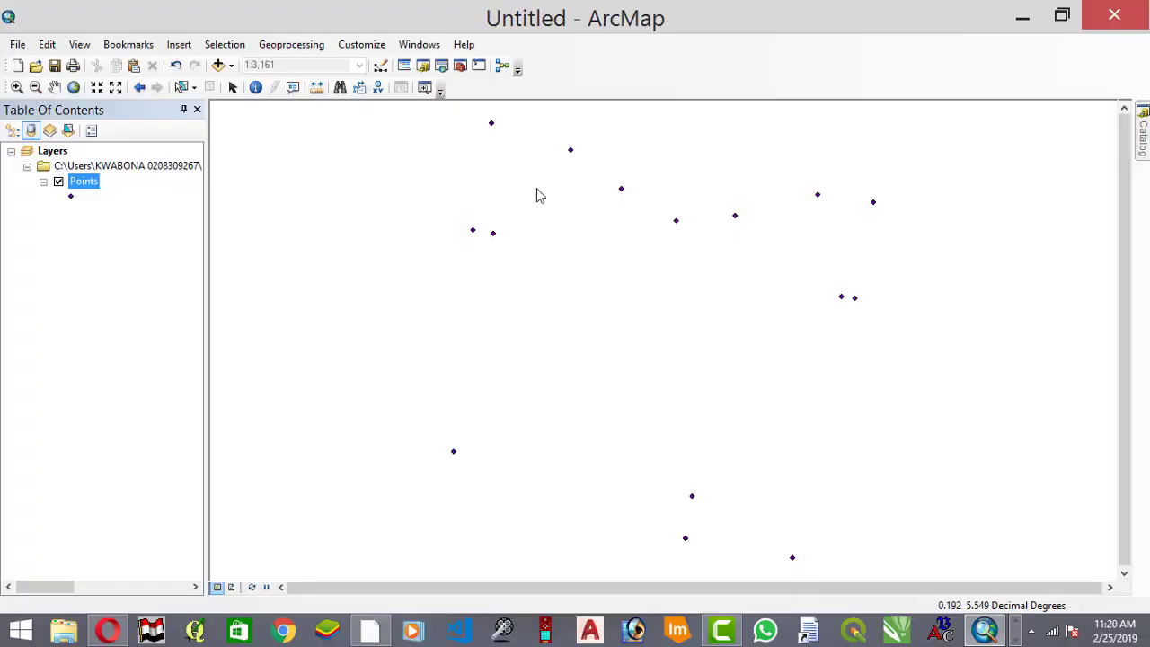
pyautogui.click(18, 44)
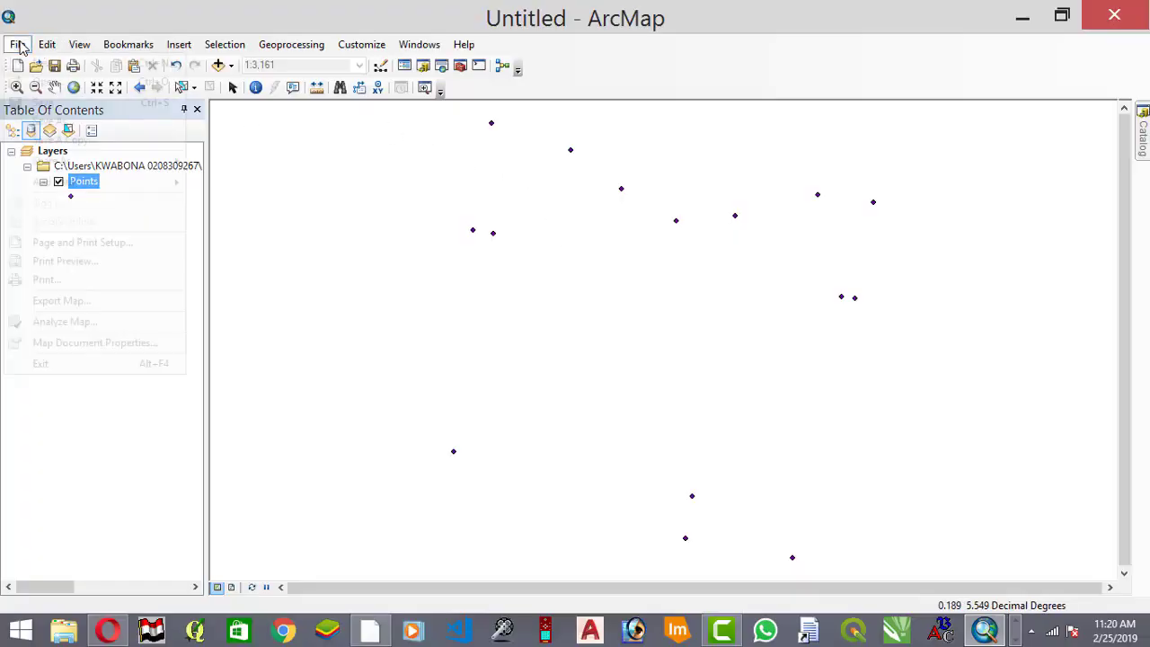
pyautogui.click(54, 139)
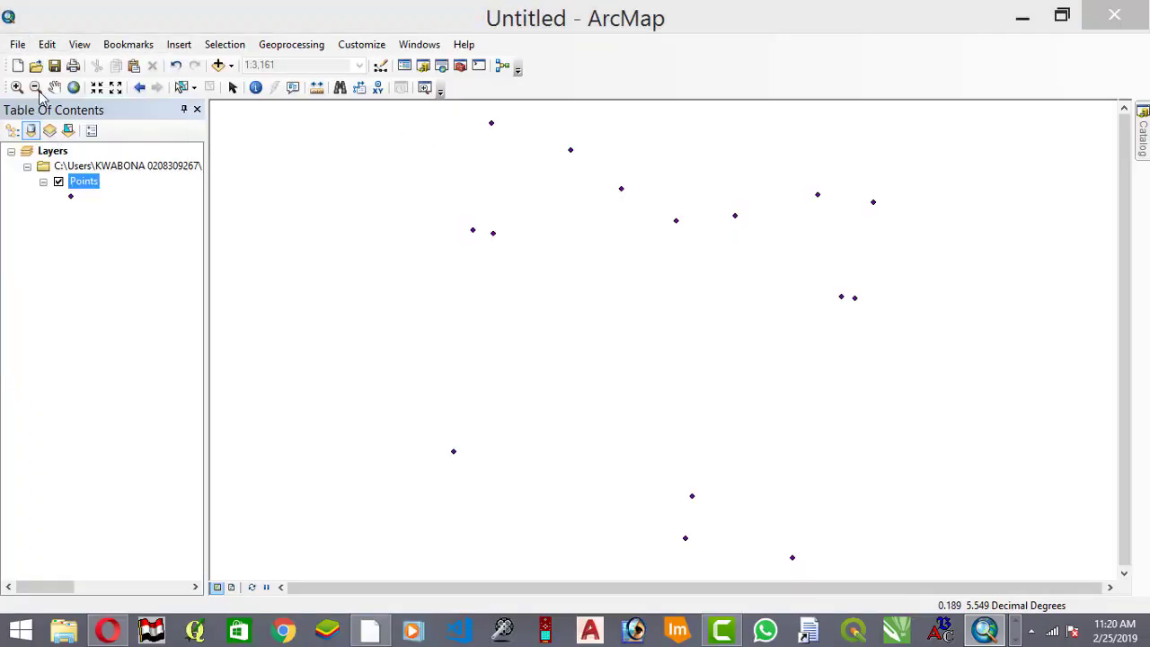
pyautogui.click(778, 140)
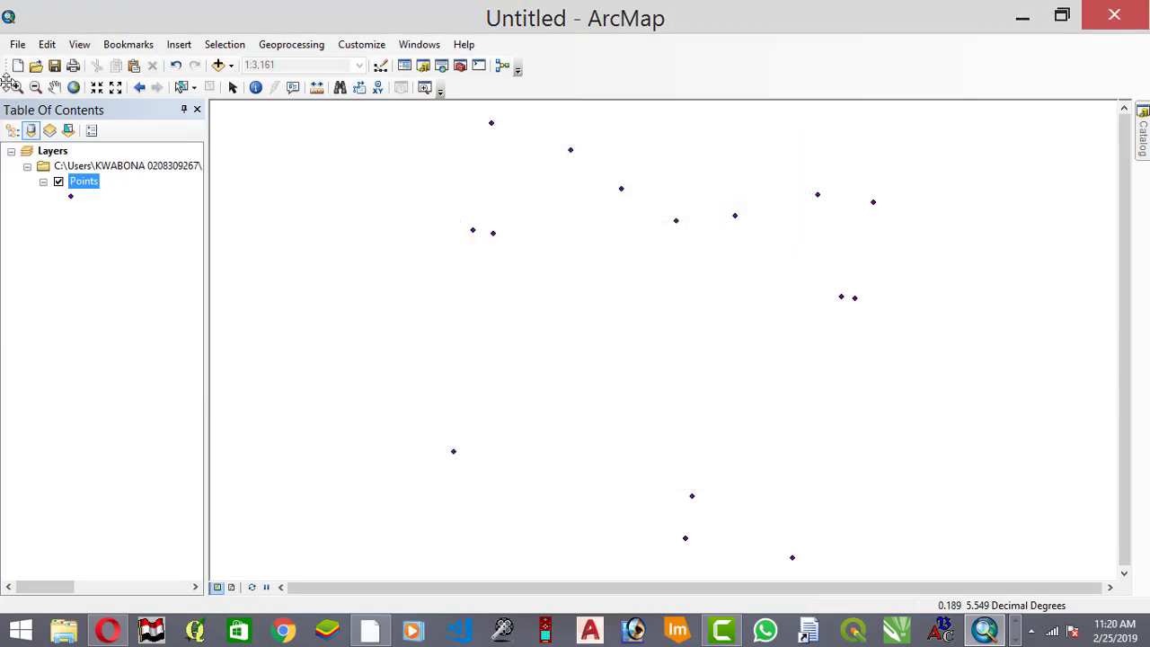
# Start saving the map document to a new location and browse from the Desktop through the ALL library to its GIS folder.
pyautogui.click(18, 45)
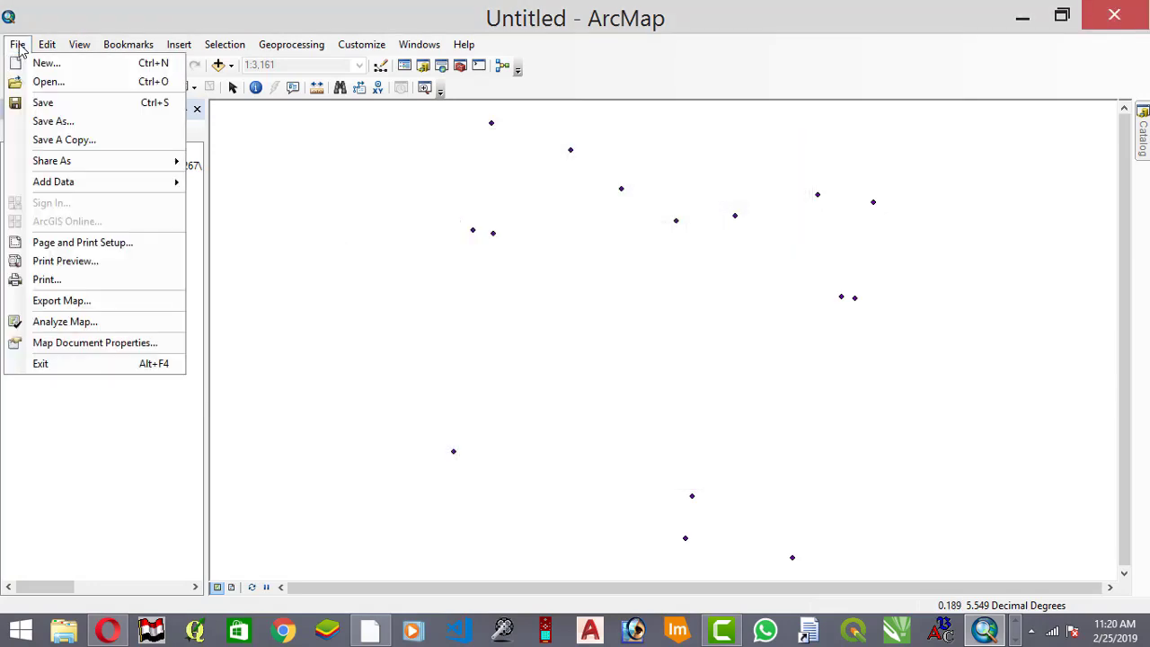
pyautogui.click(60, 120)
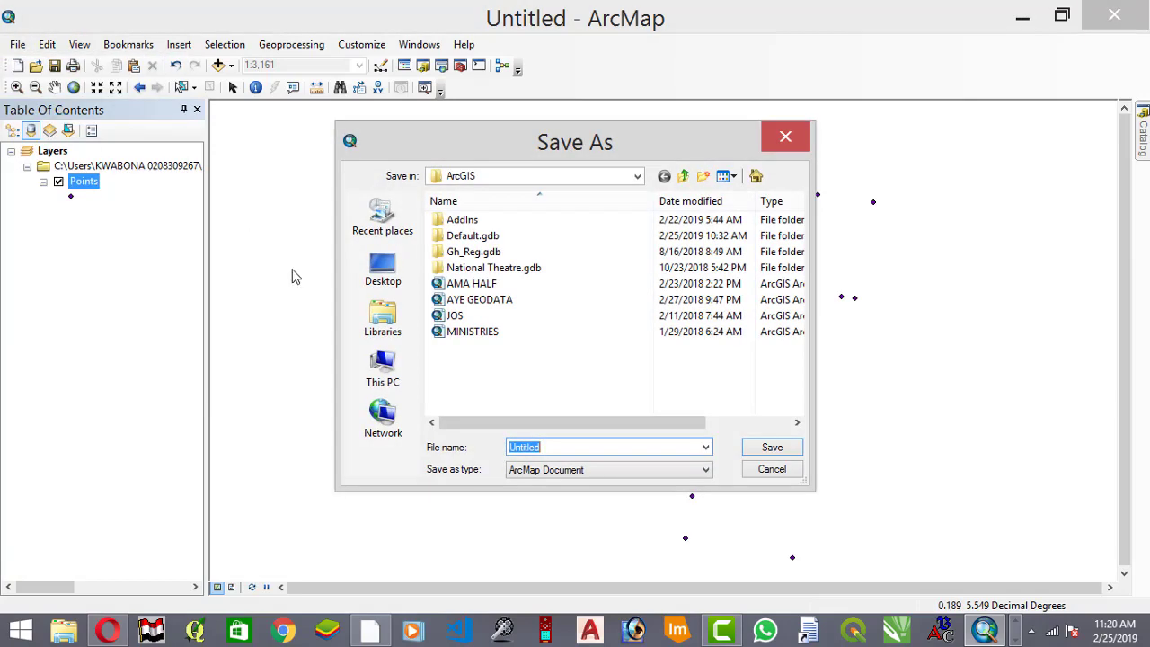
pyautogui.click(404, 283)
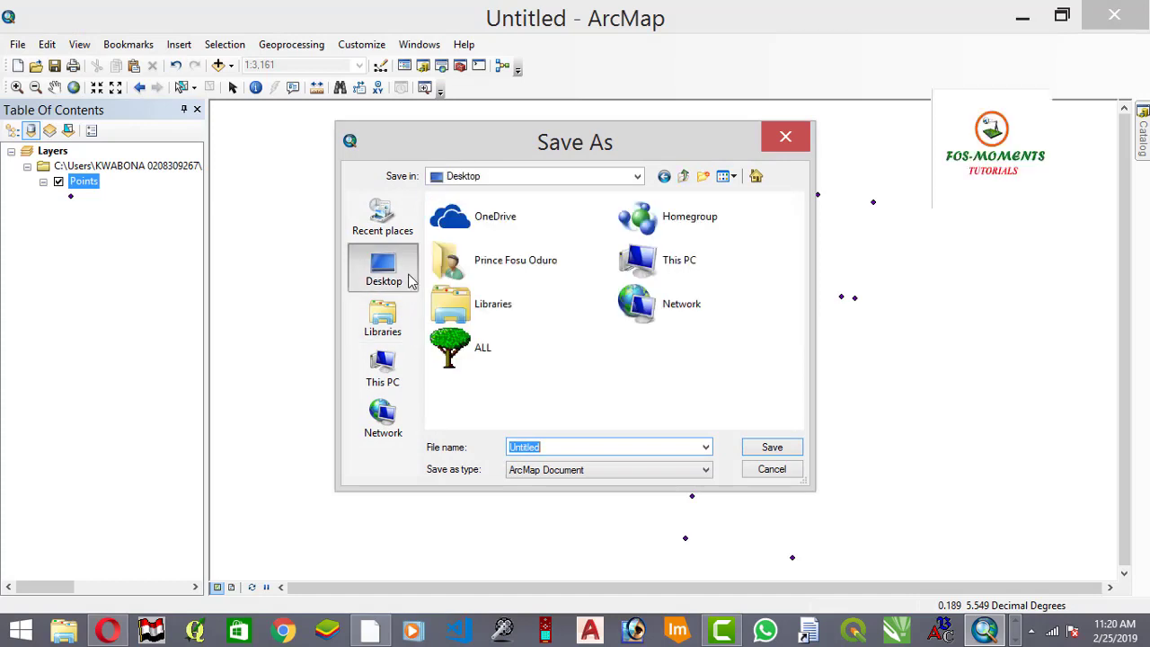
pyautogui.click(501, 359)
pyautogui.doubleClick(500, 359)
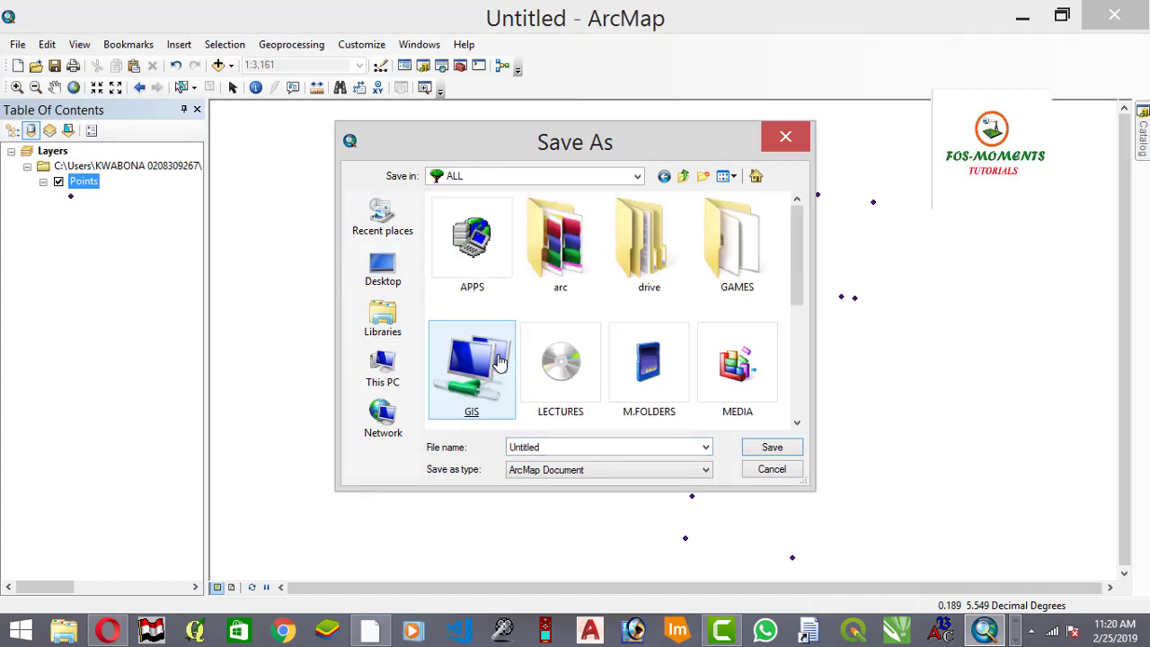
pyautogui.click(501, 359)
pyautogui.doubleClick(500, 359)
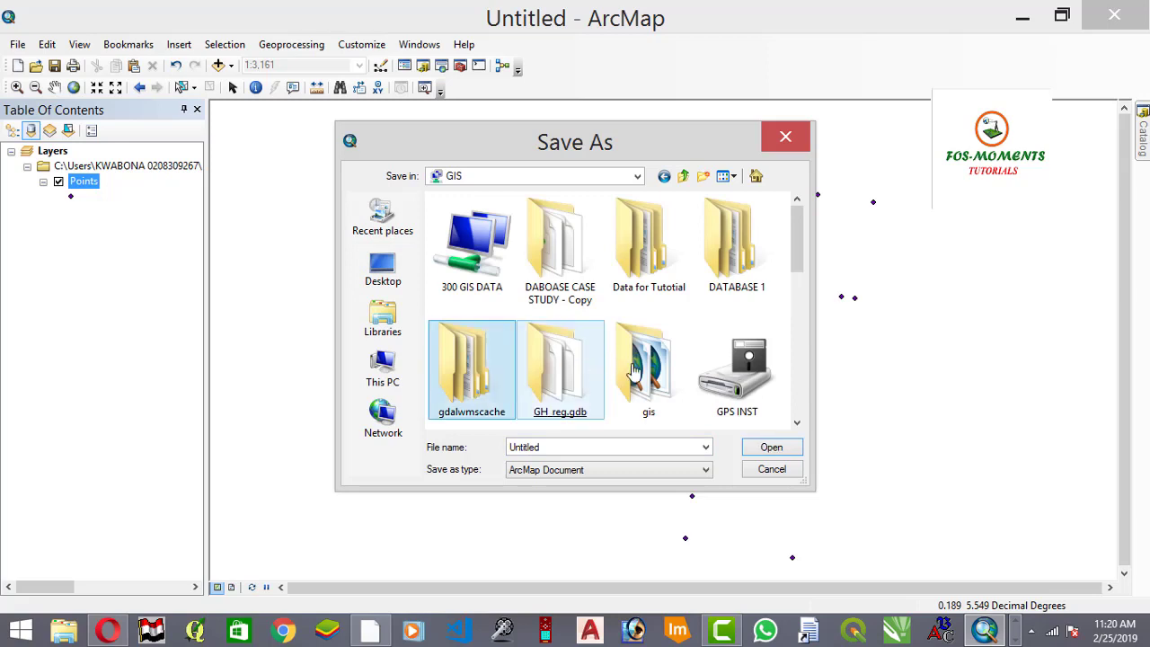
# Save the map as an ArcMap Document named Untitled in the COORDINATE TRANSFORMATION folder under TUTORIAL VIDEO, GIS TUTORIALS.
pyautogui.scroll(-1, 715, 364)
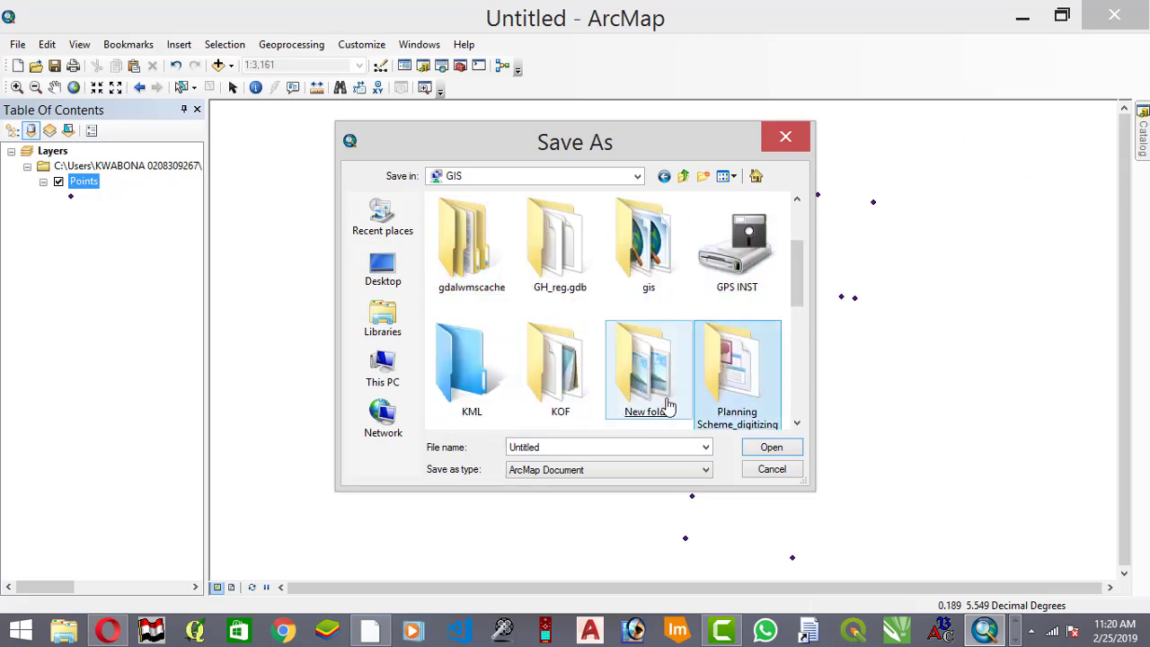
pyautogui.click(559, 372)
pyautogui.scroll(-1, 568, 400)
pyautogui.scroll(-1, 564, 395)
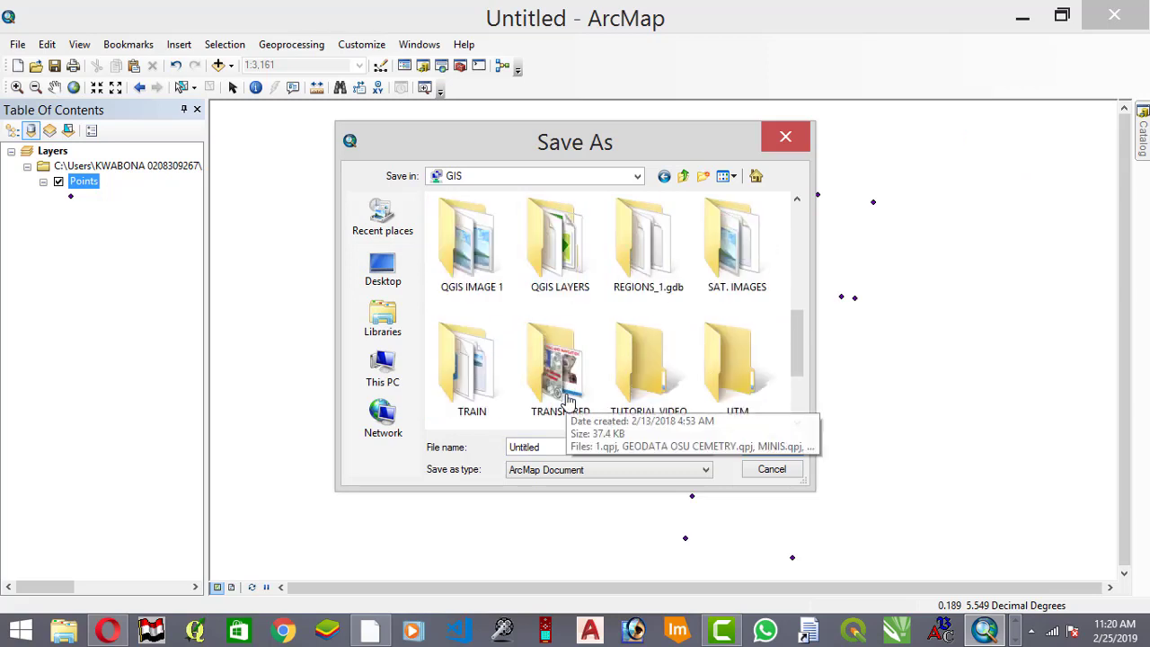
pyautogui.doubleClick(660, 399)
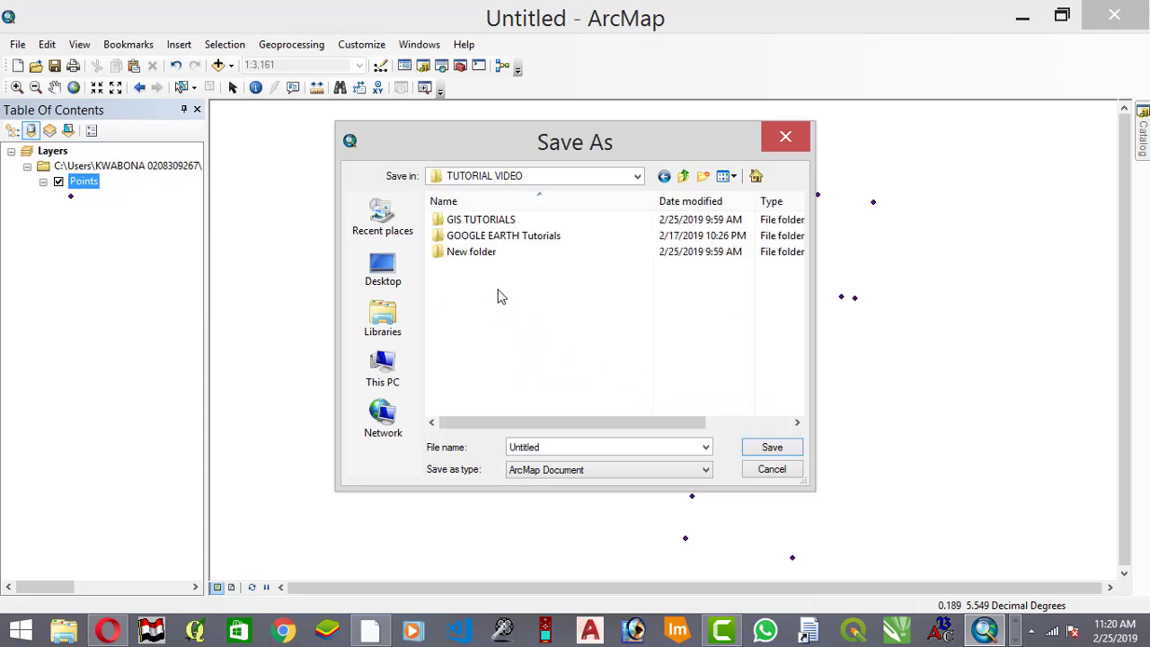
pyautogui.click(495, 223)
pyautogui.doubleClick(496, 222)
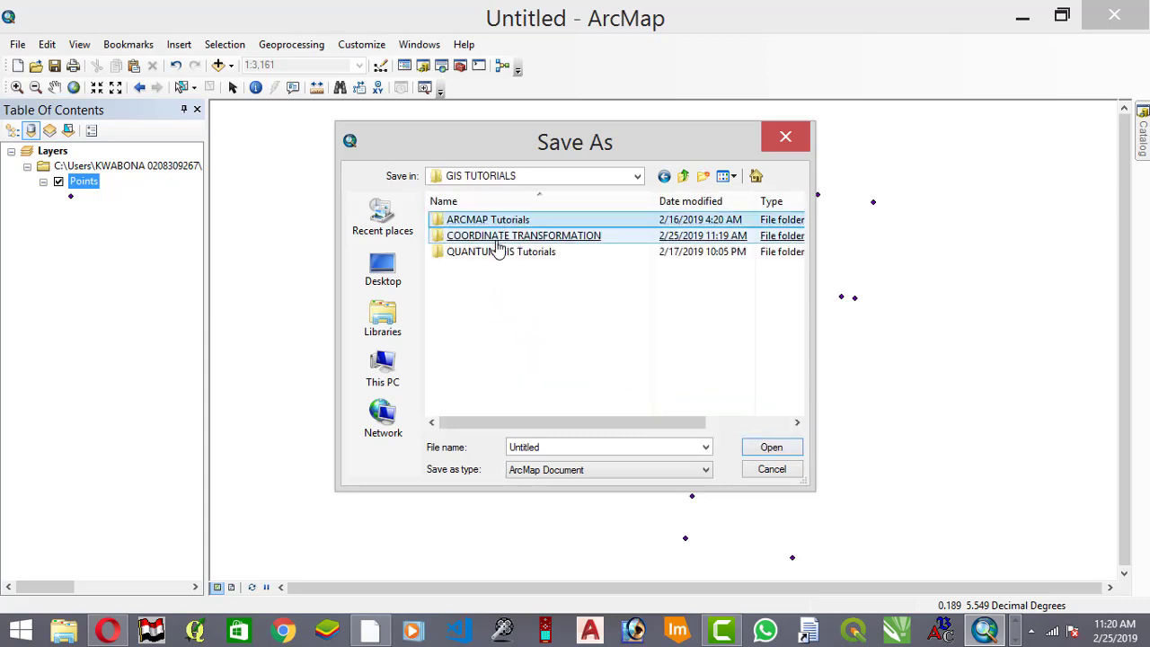
pyautogui.doubleClick(502, 238)
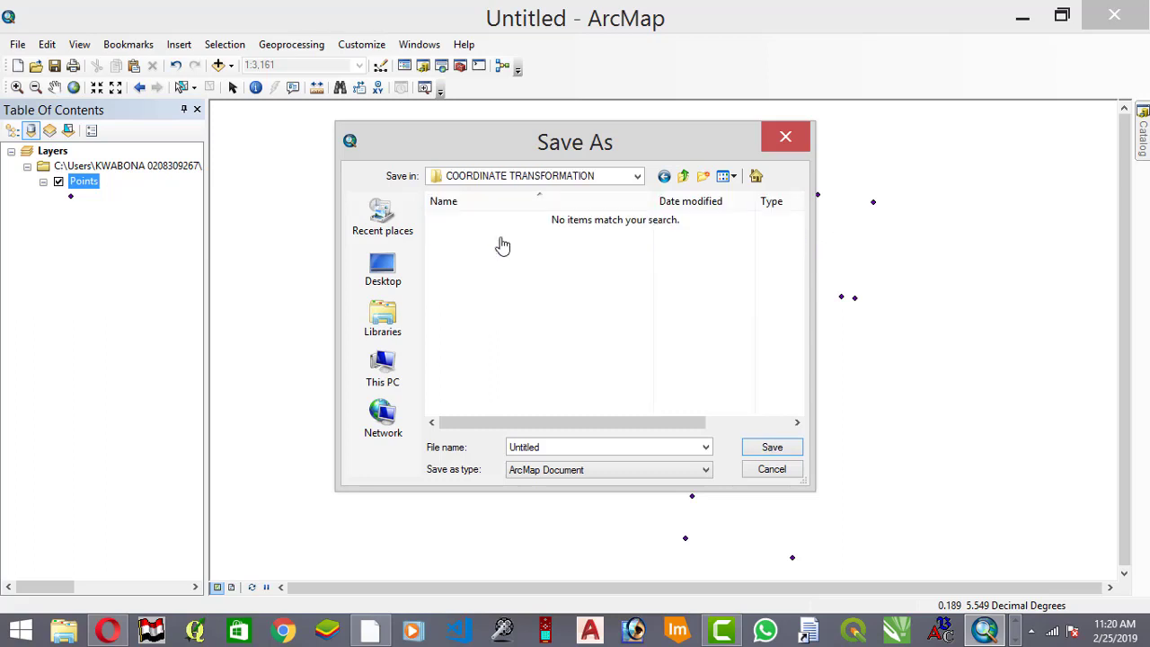
pyautogui.click(774, 447)
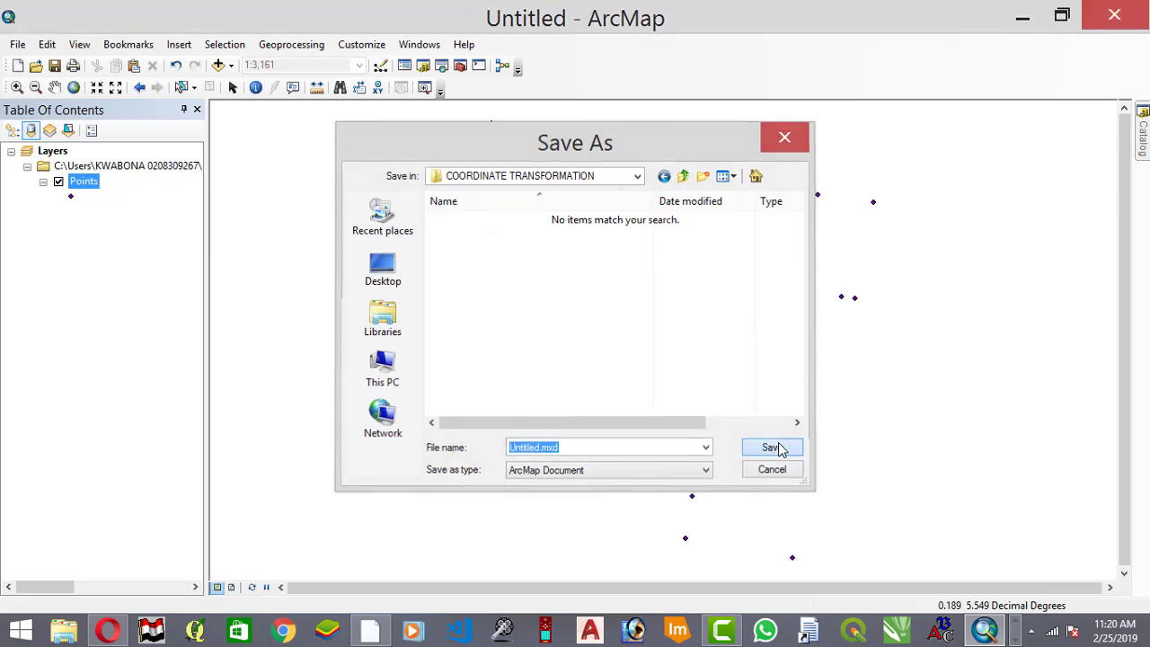